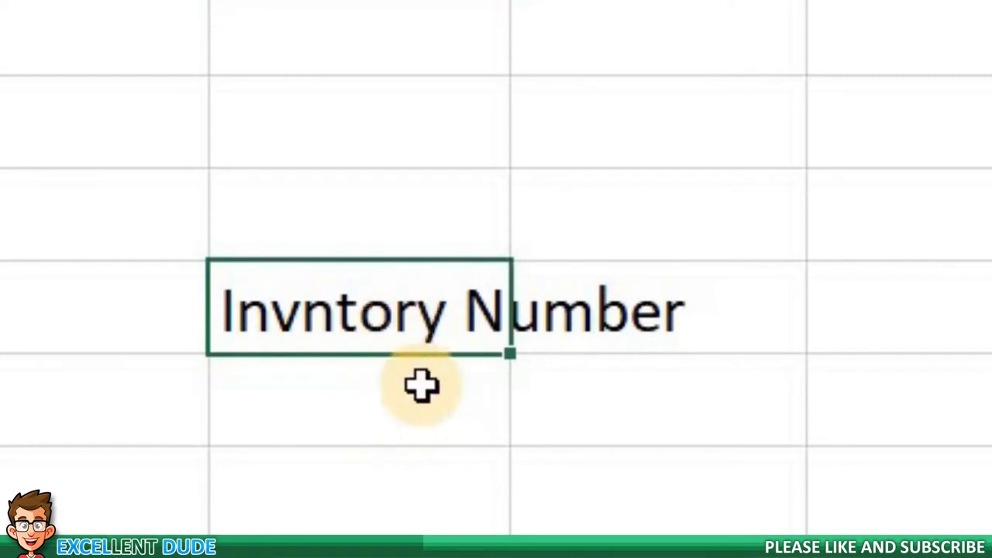
# - Correct the misspelled heading in cell B4 to read "Inventory Number"
pyautogui.doubleClick(409, 320)
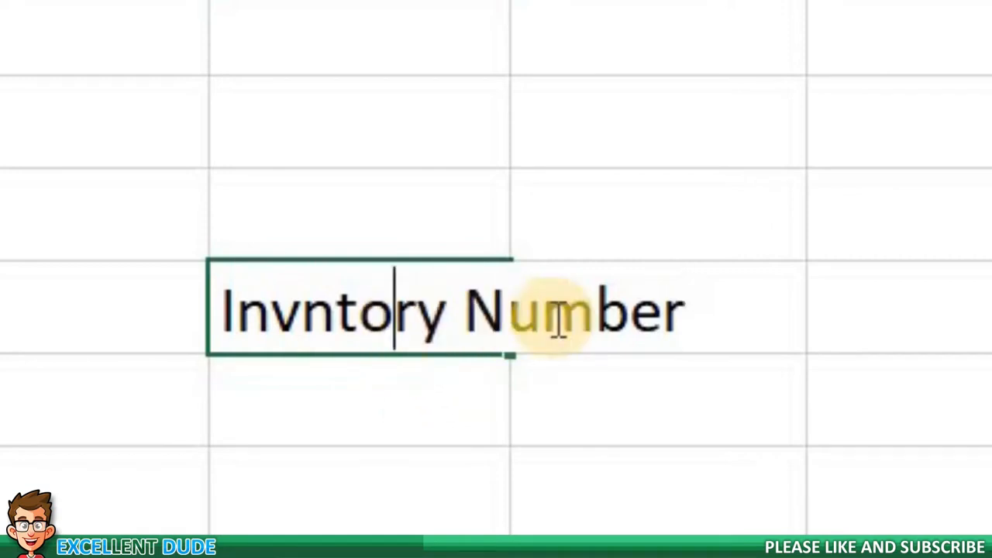
pyautogui.press('Left')
pyautogui.press('Left')
pyautogui.press('Left')
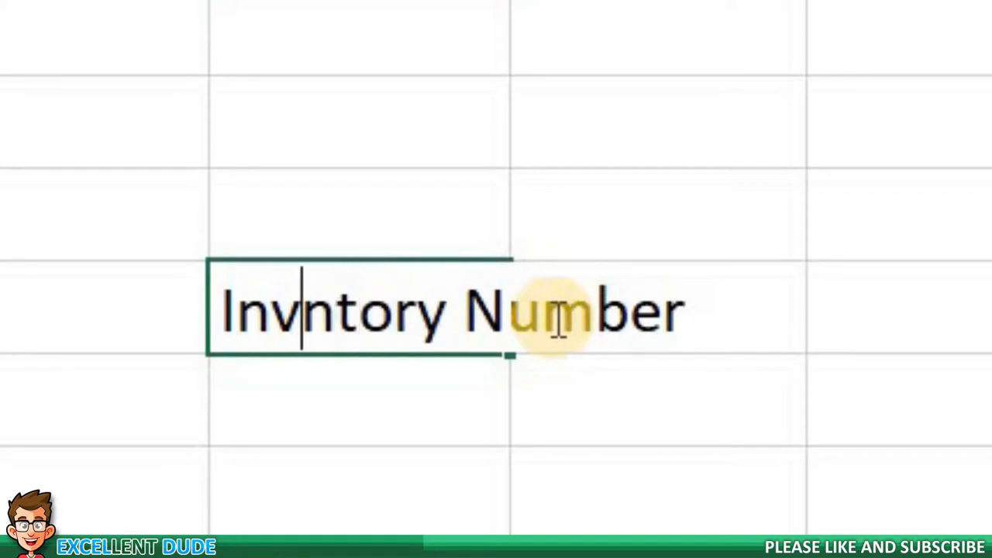
pyautogui.write('e')
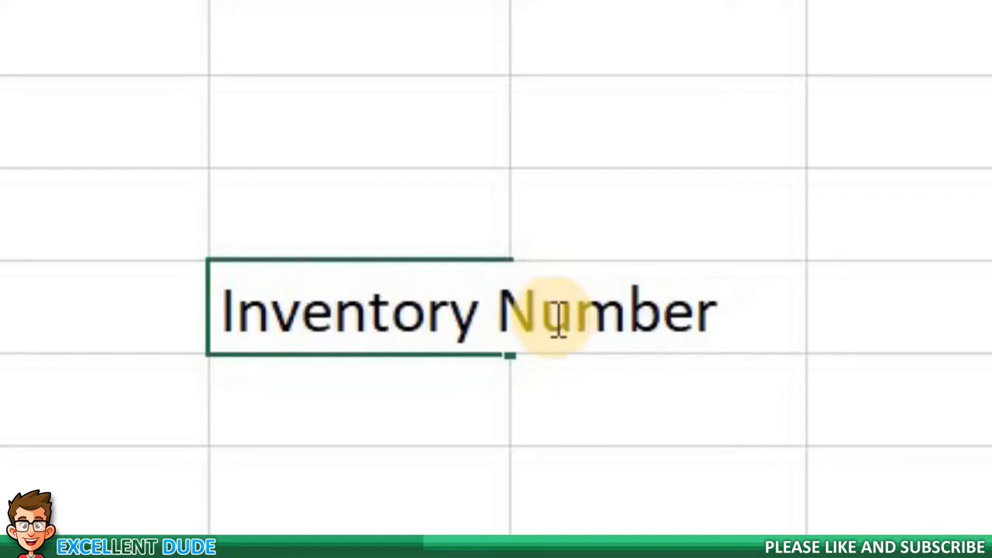
pyautogui.press('Return')
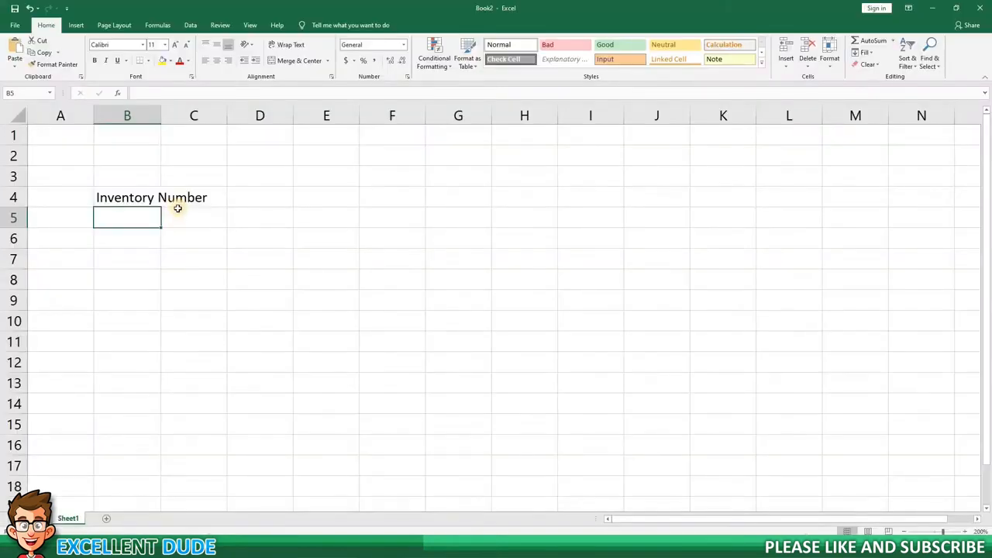
# - Open the Inventory Number heading in cell B4 for editing in the formula bar
pyautogui.press('Up')
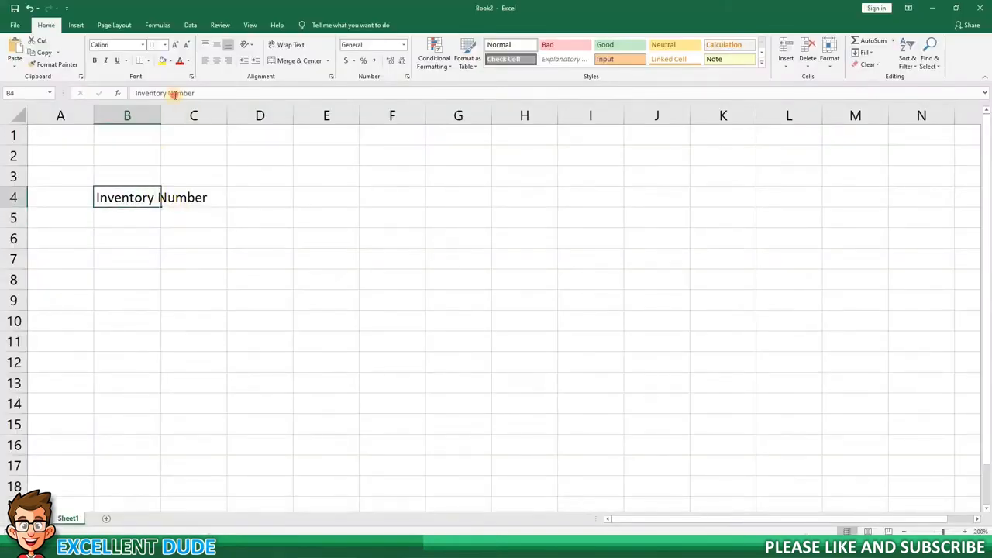
pyautogui.click(174, 94)
pyautogui.click(149, 94)
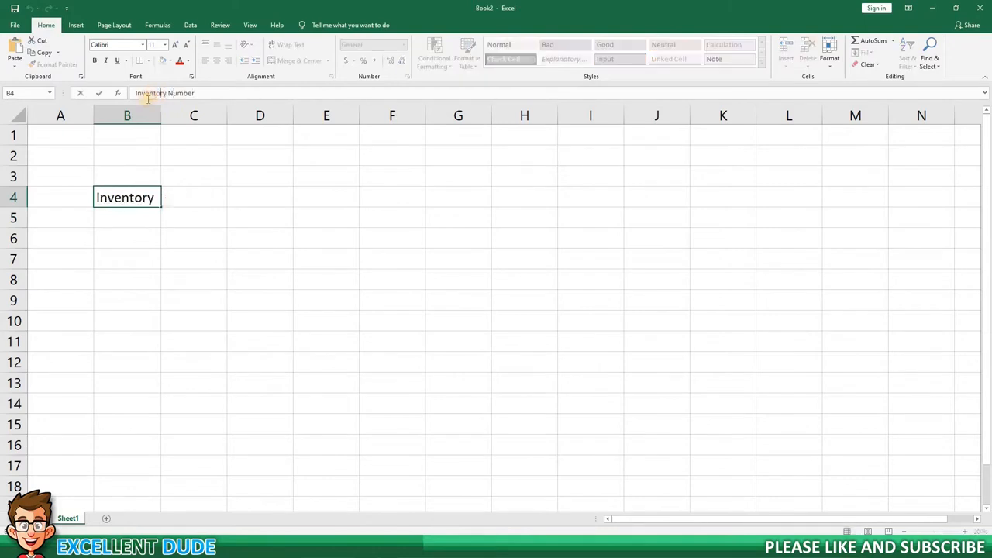
pyautogui.click(152, 221)
# - Enter the heading "Year" in cell C4
pyautogui.click(198, 197)
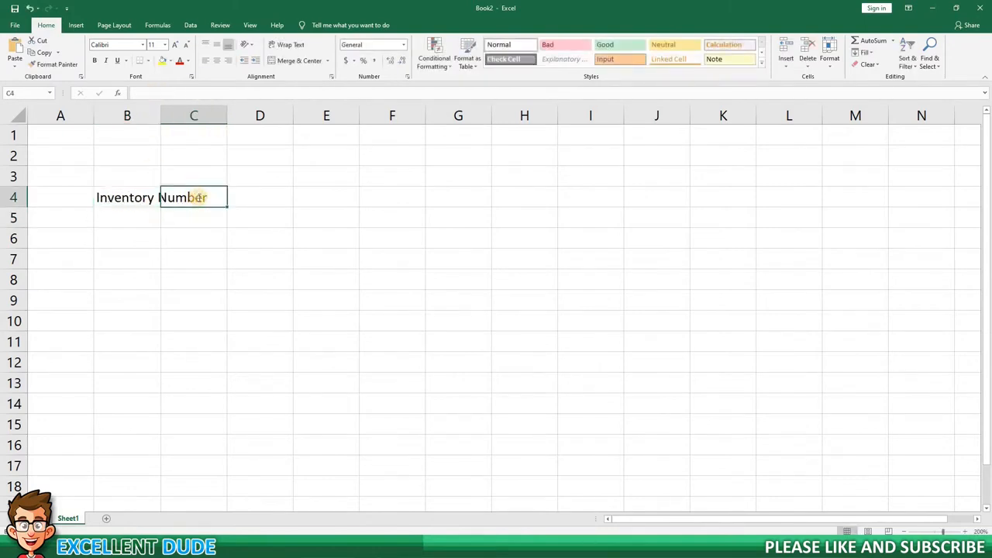
pyautogui.write('Year')
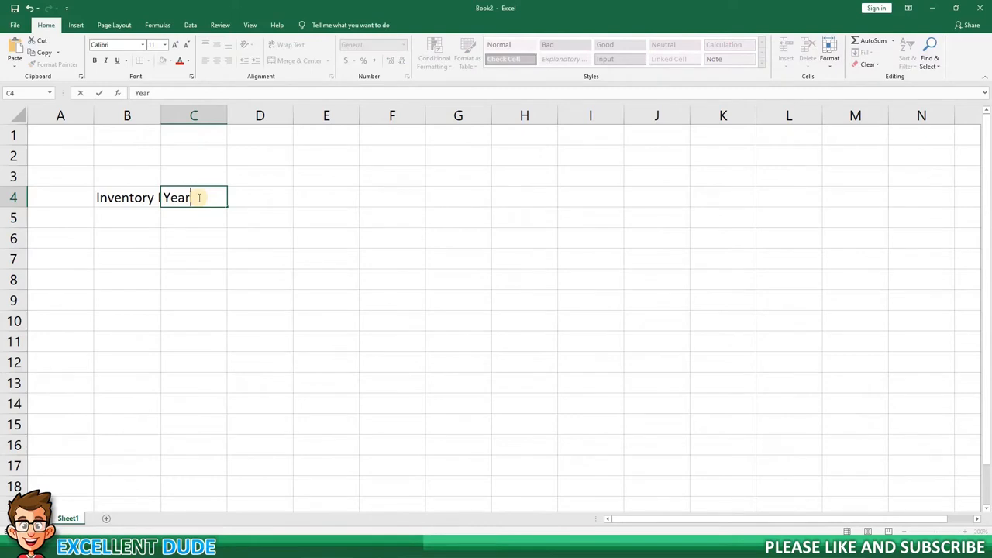
pyautogui.press('Return')
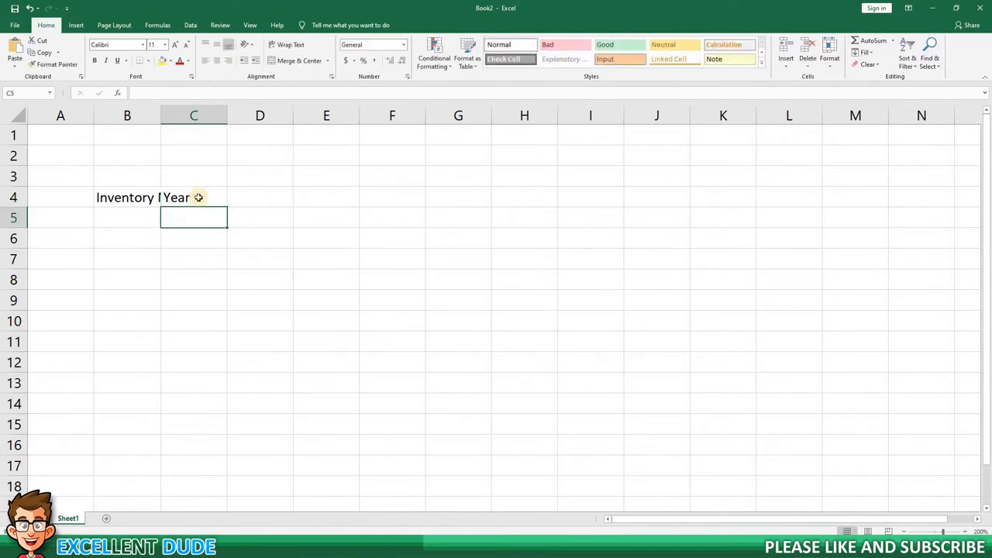
# - Check the full text stored in cell B4 in the formula bar
pyautogui.click(144, 197)
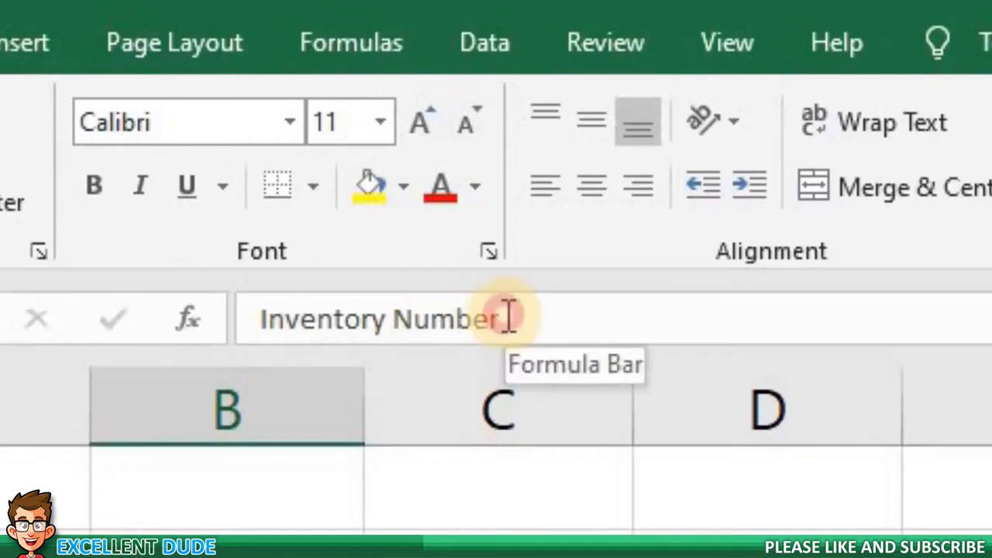
pyautogui.moveTo(507, 318); pyautogui.dragTo(263, 316)
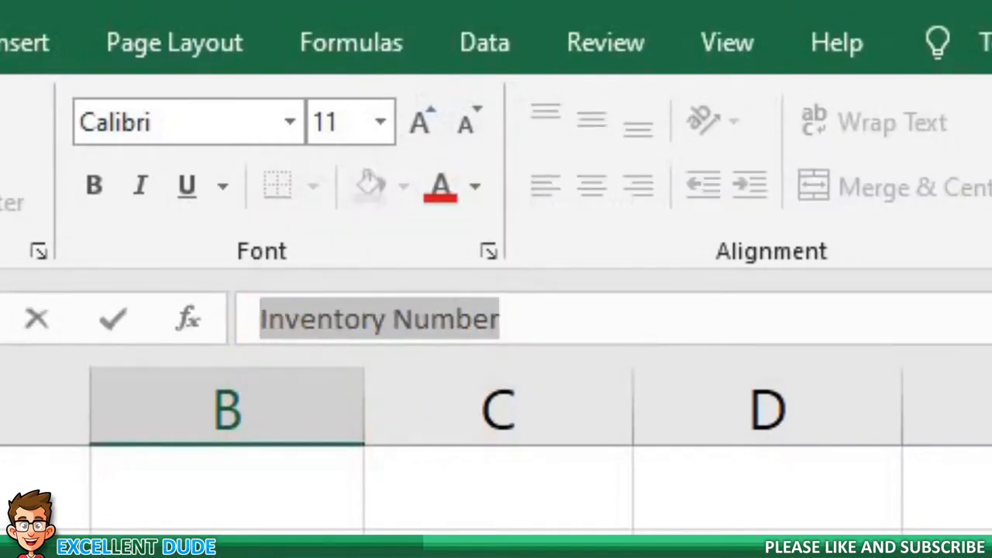
pyautogui.click(206, 206)
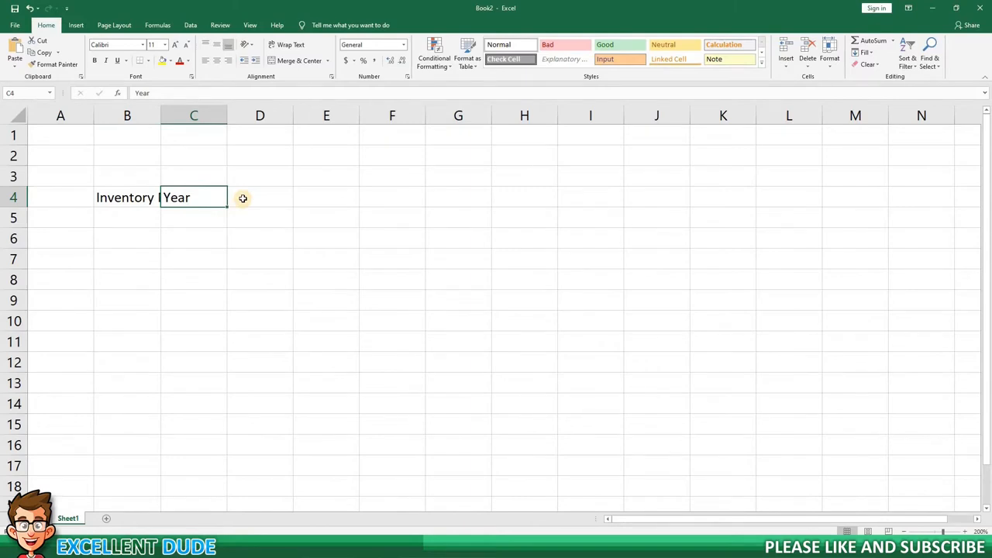
# - Enter the headings "Brand" in cell D4 and "Model" in cell E4
pyautogui.click(243, 199)
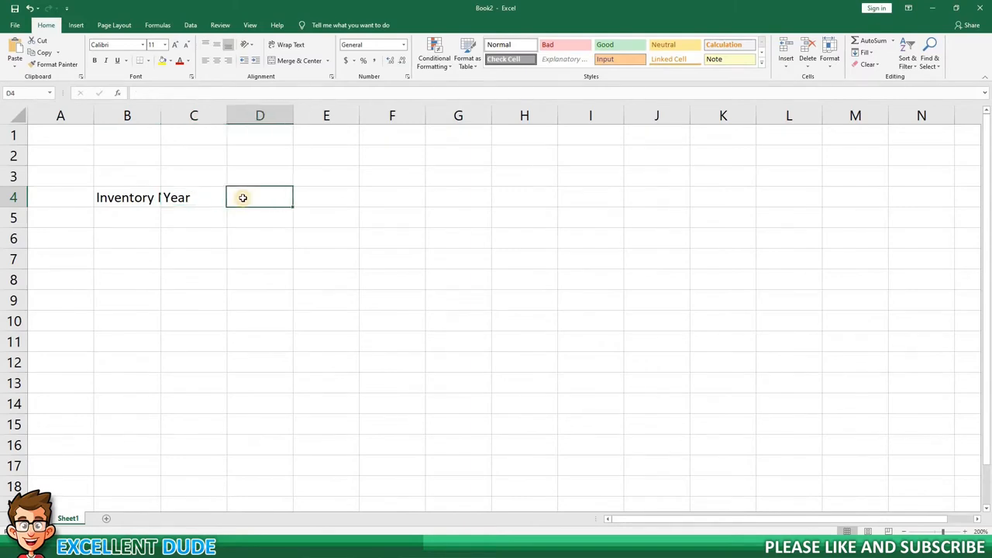
pyautogui.write('Brand')
pyautogui.press('Tab')
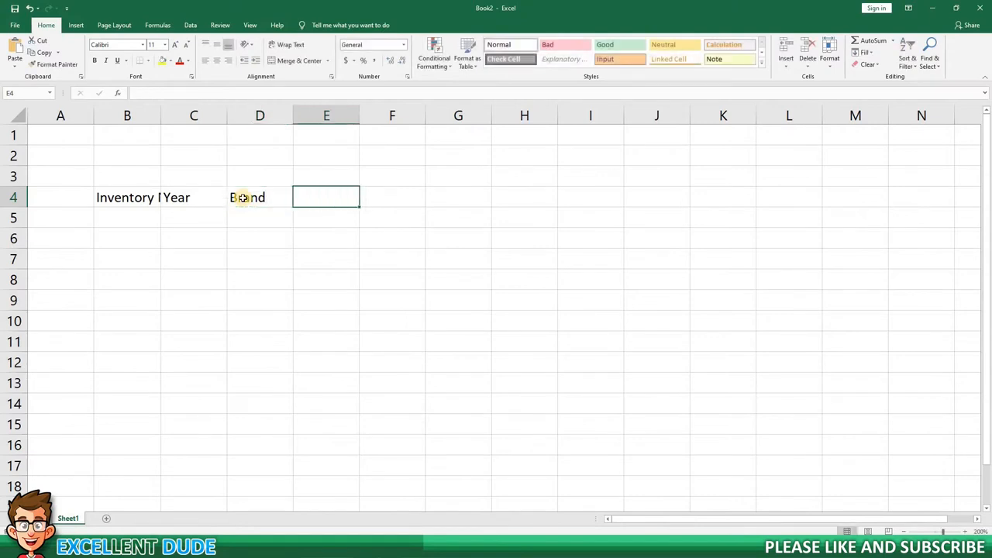
pyautogui.write('Model')
pyautogui.press('Tab')
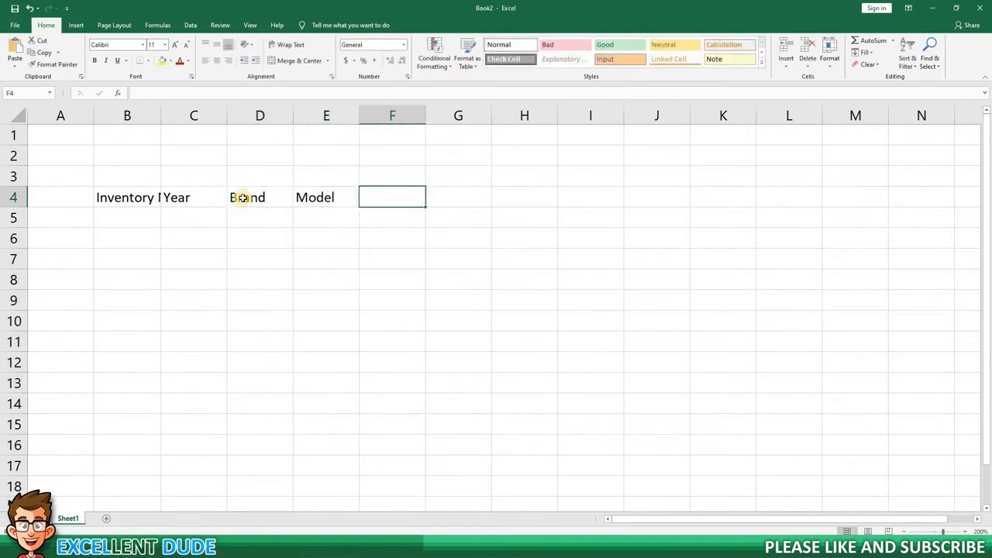
# - Enter the headings "Wholesale Price" in cell F4 and "Retail Price" in cell G4
pyautogui.write('Whole')
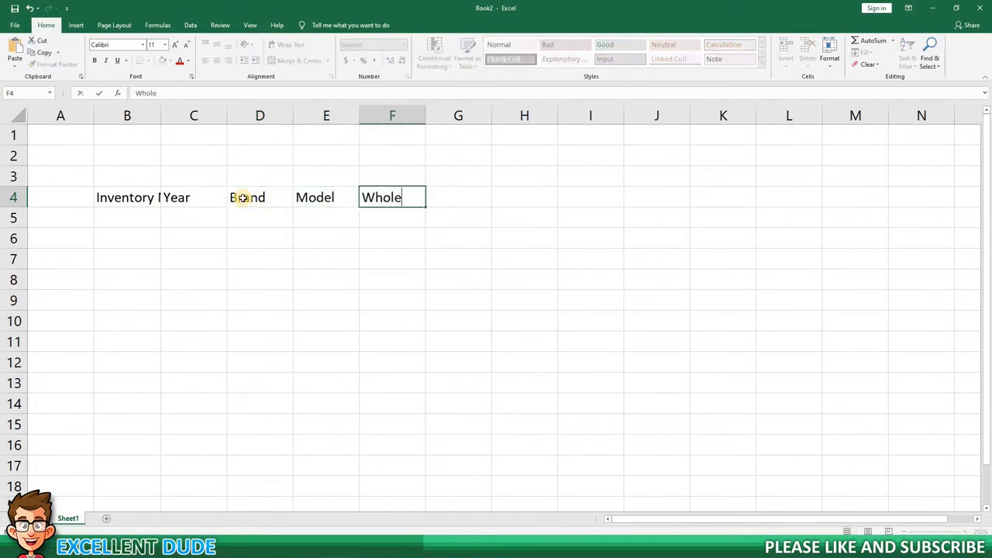
pyautogui.write('sale Pric')
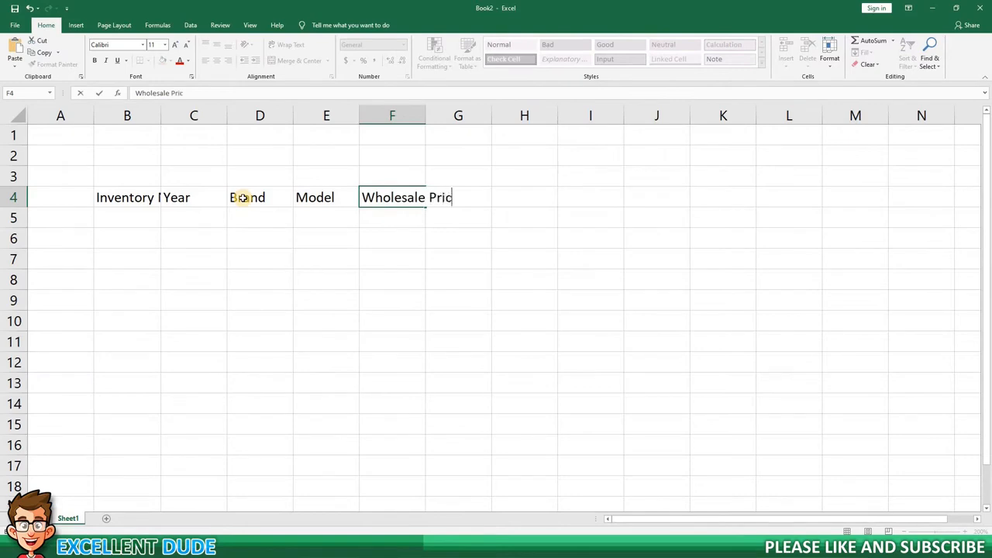
pyautogui.write('e')
pyautogui.press('Tab')
pyautogui.write('R')
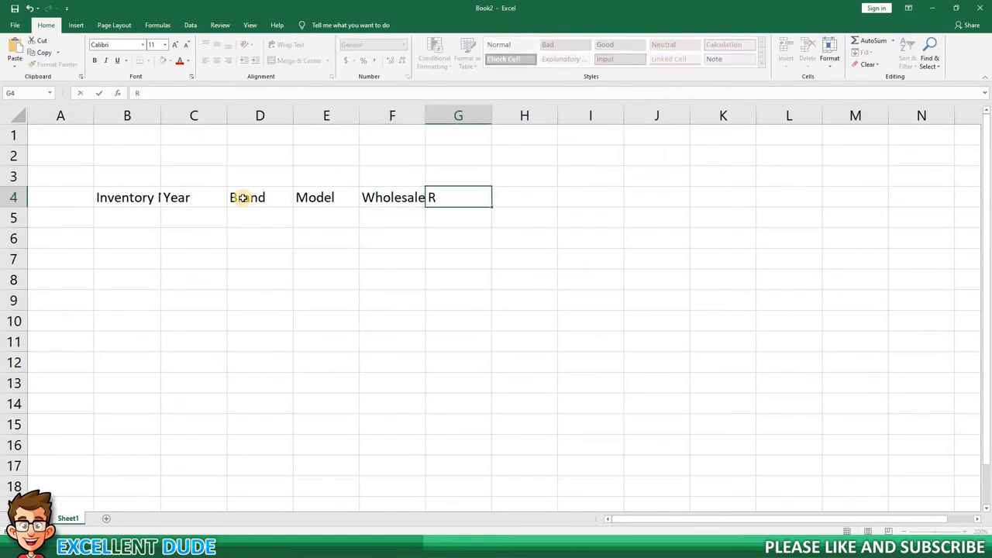
pyautogui.write('etail Price')
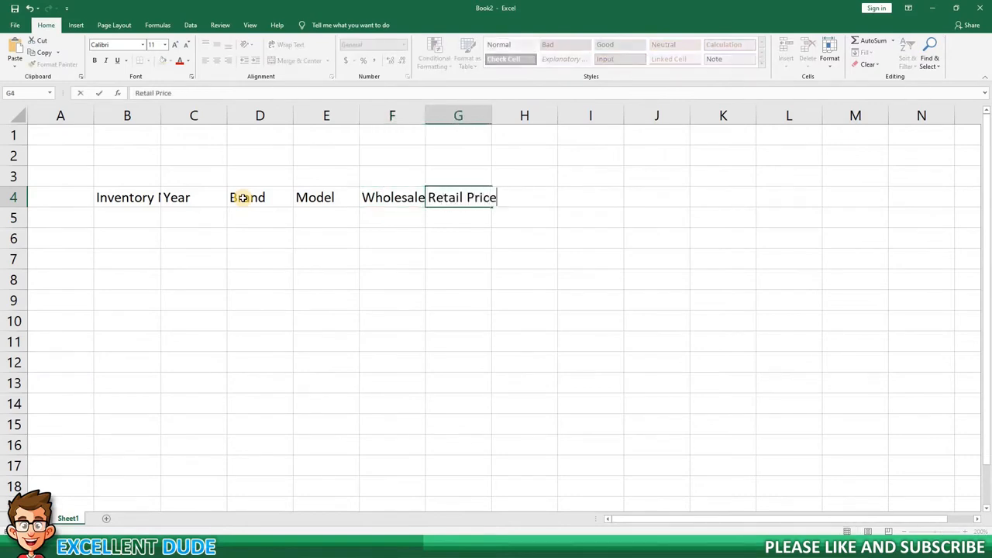
pyautogui.press('Return')
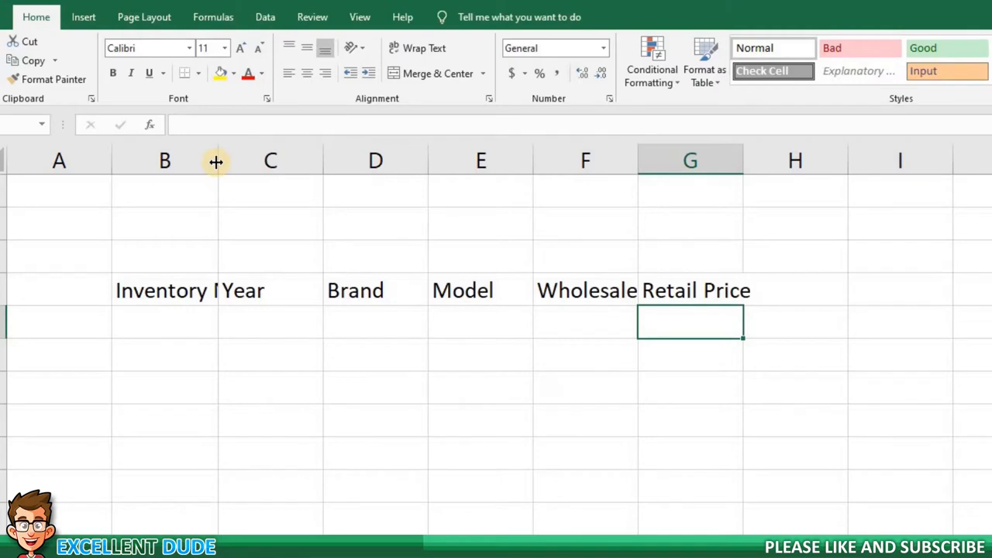
# - Widen column B and autofit the widths of columns B through G to their headings
pyautogui.moveTo(216, 161); pyautogui.dragTo(785, 162)
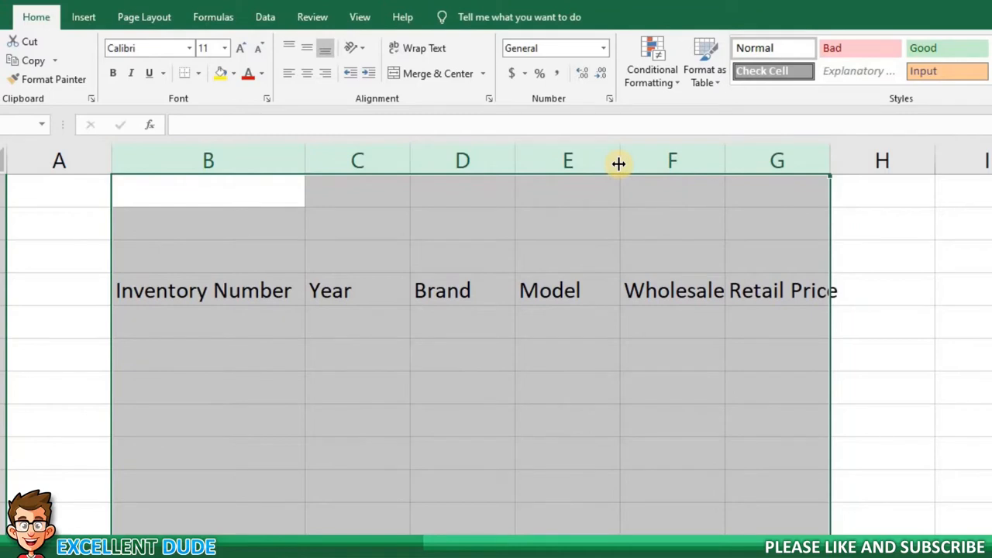
pyautogui.doubleClick(617, 162)
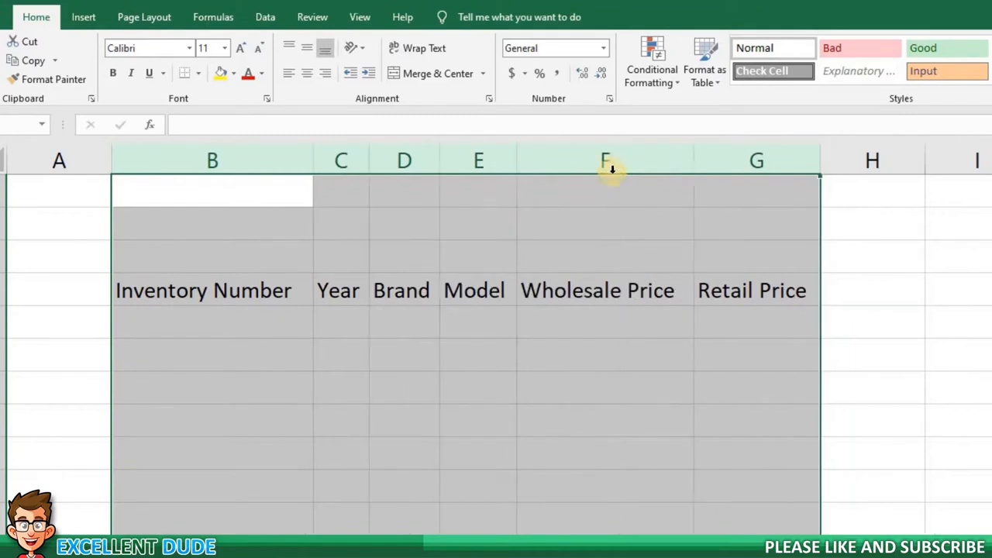
pyautogui.click(530, 353)
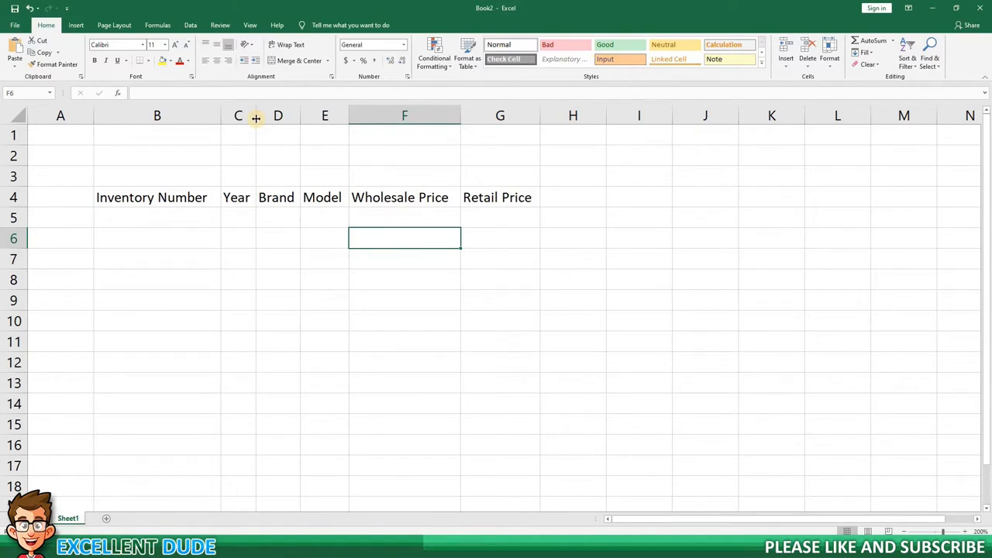
# - Widen the Year, Brand, Model and Retail Price columns to leave extra room beside their headings
pyautogui.moveTo(256, 118); pyautogui.dragTo(523, 117)
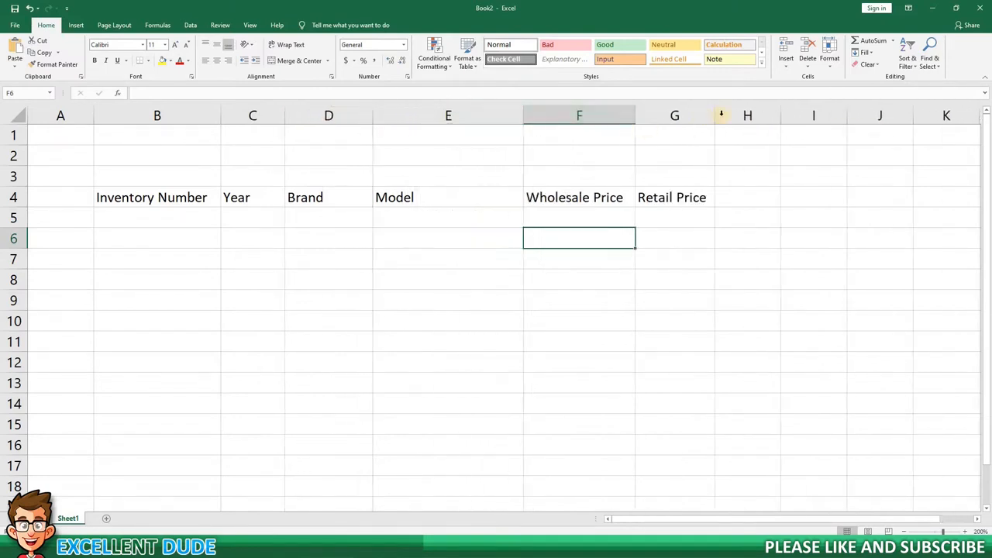
pyautogui.moveTo(715, 114); pyautogui.dragTo(735, 115)
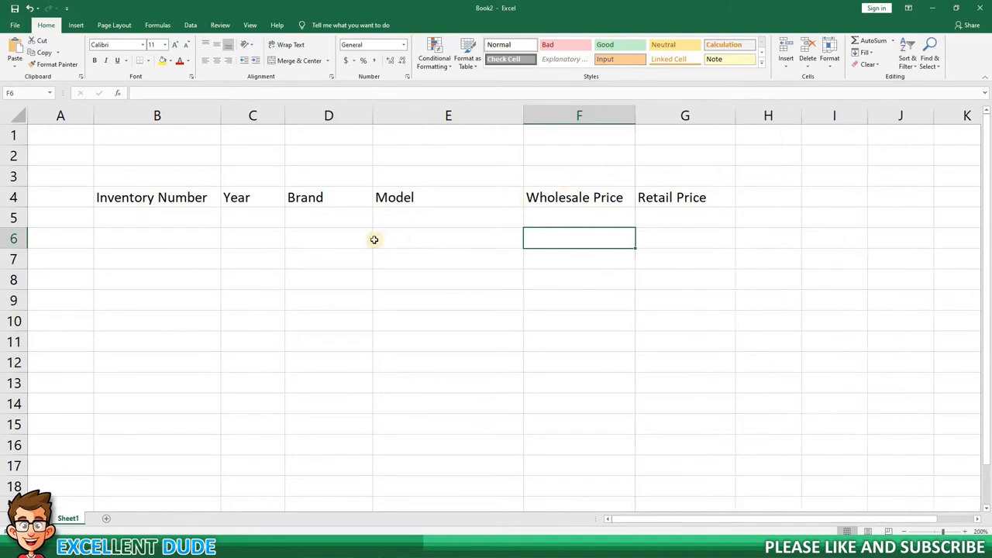
# - Enter the inventory numbers 1001 in cell B5 and 1002 in cell B6
pyautogui.click(206, 220)
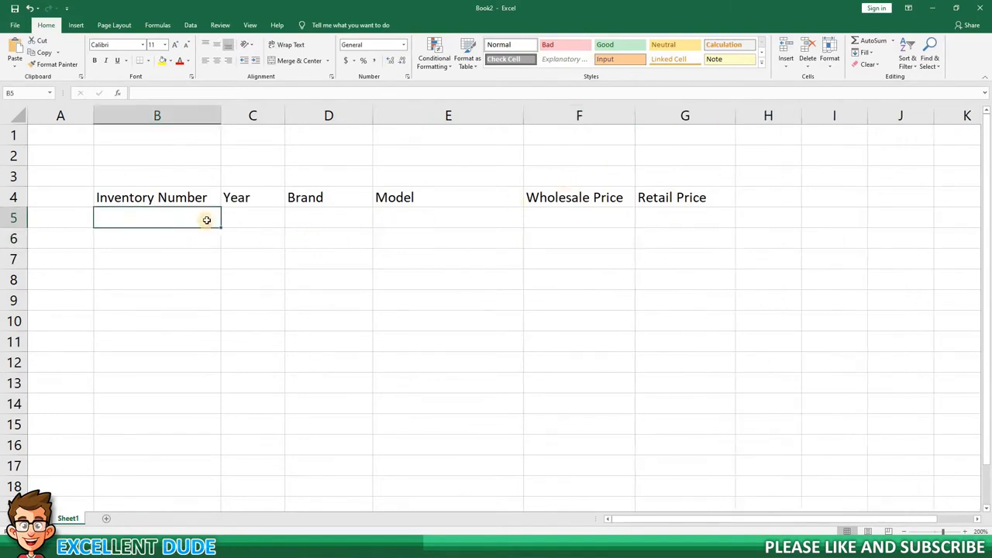
pyautogui.write('1001')
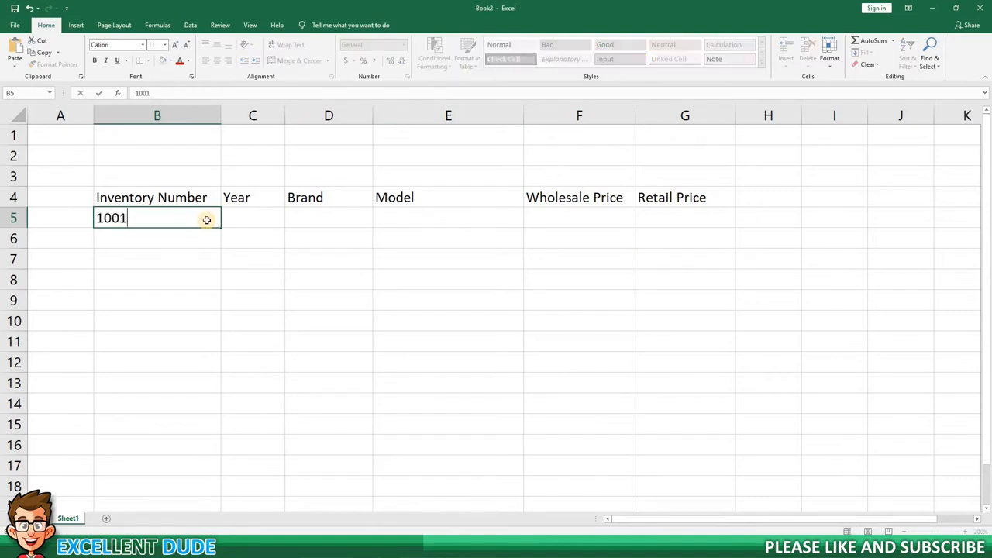
pyautogui.press('Return')
pyautogui.write('1002')
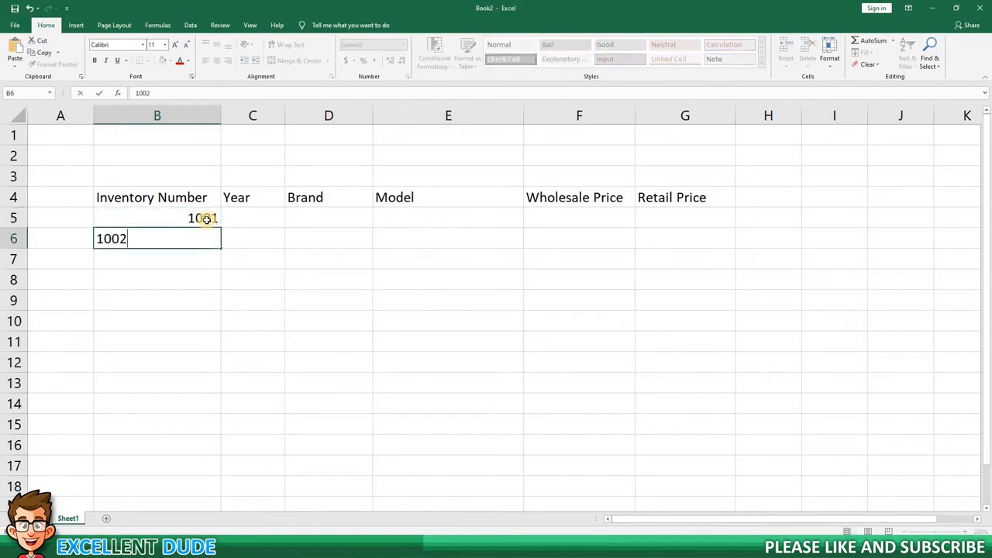
pyautogui.press('Return')
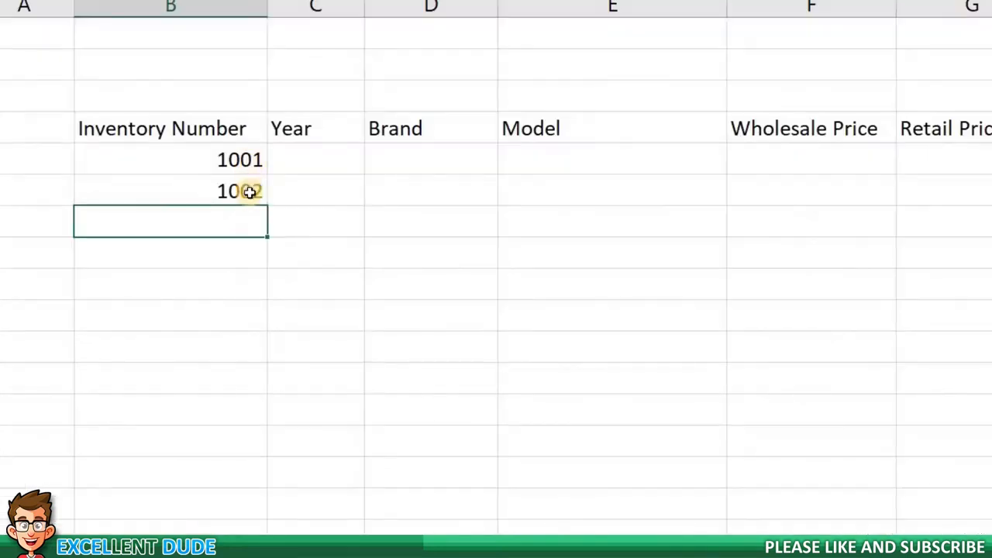
# - Extend the inventory number series from cells B5:B6 down to 1005 in cell B9 with AutoFill
pyautogui.moveTo(240, 159); pyautogui.dragTo(249, 192)
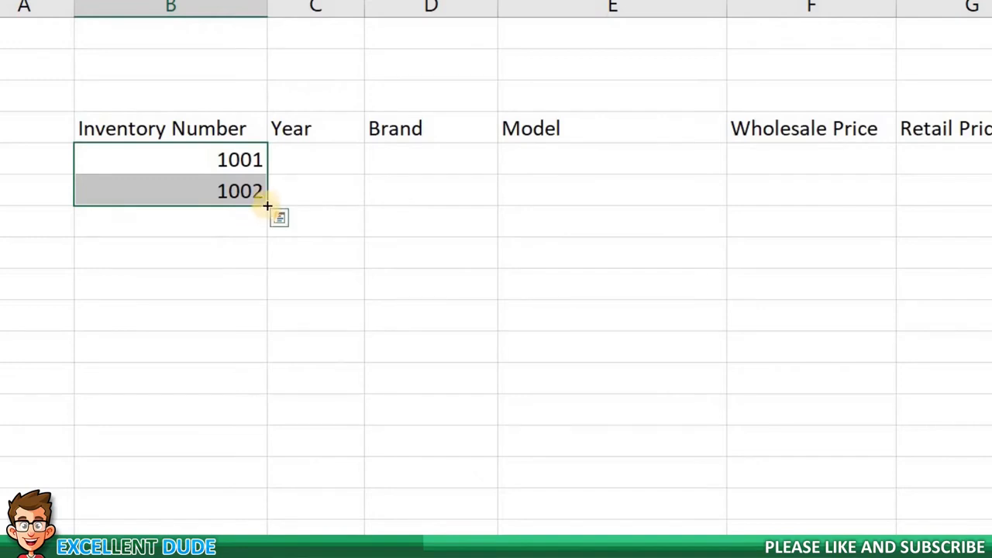
pyautogui.moveTo(267, 205); pyautogui.dragTo(267, 289)
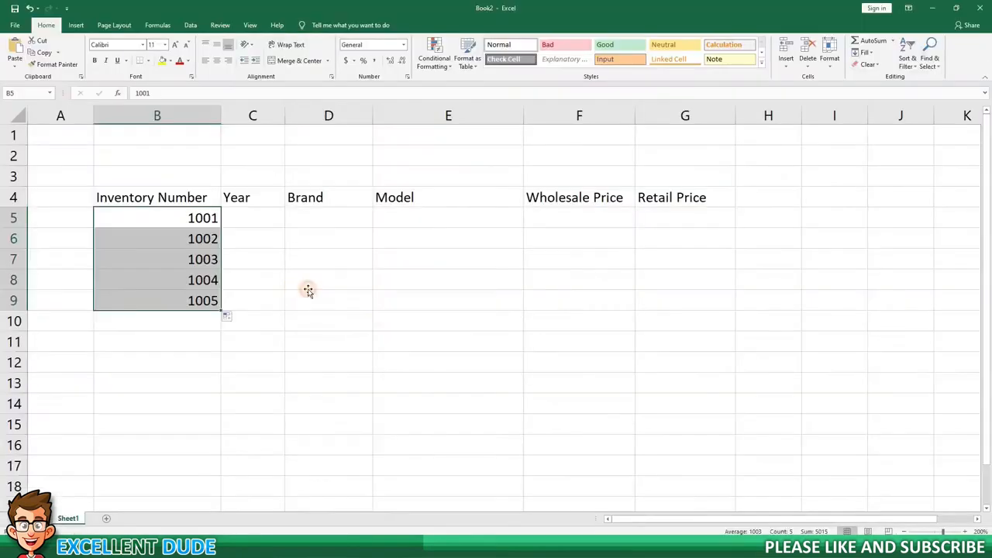
pyautogui.click(395, 262)
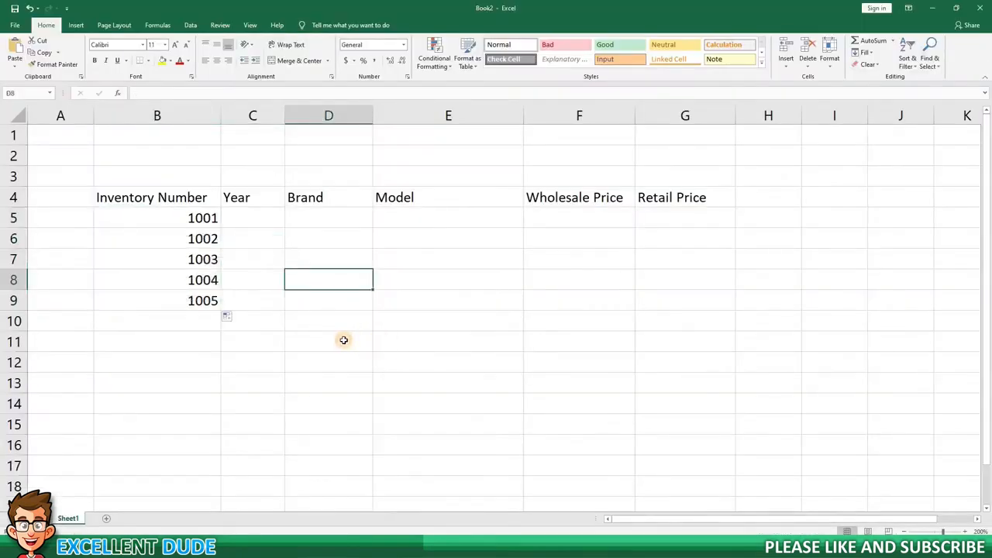
# - Enter "January" in cell D11
pyautogui.click(343, 339)
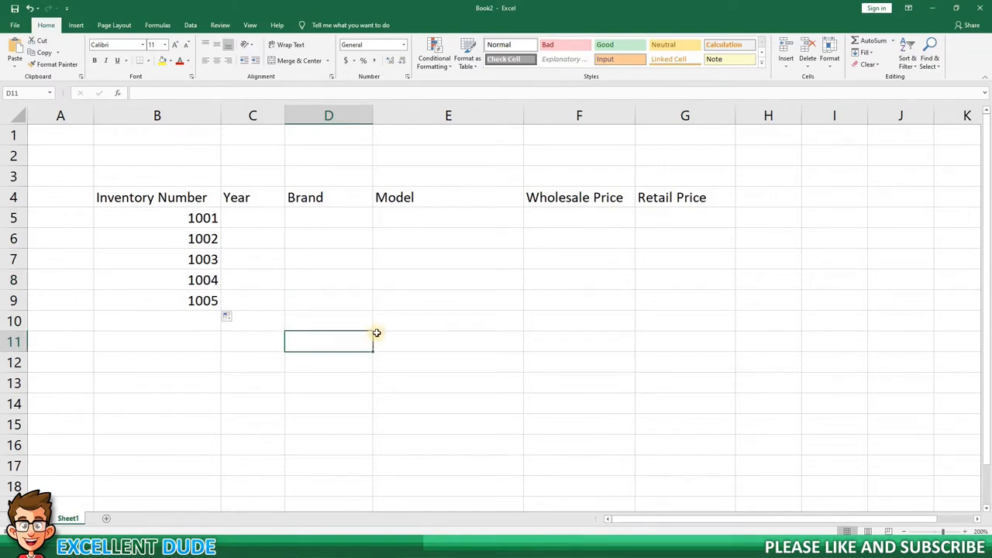
pyautogui.write('January')
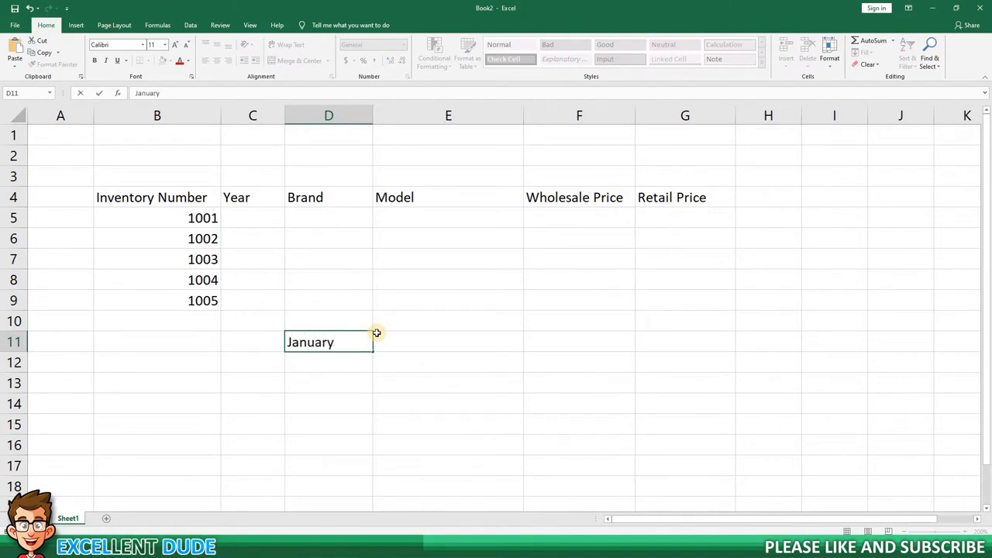
pyautogui.press('Return')
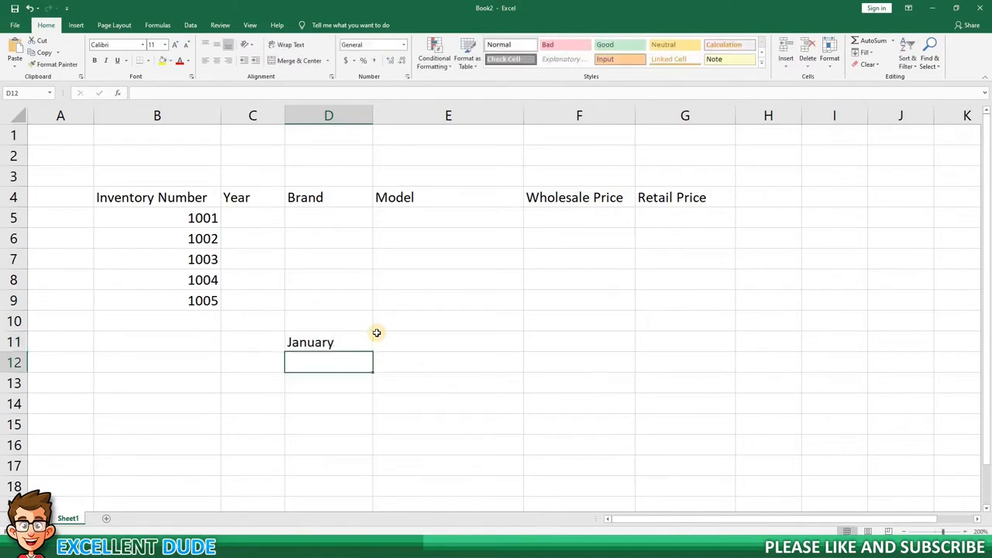
# - Enter "February" in cell D12 and extend the month series from D11:D12 down to August in D18 with AutoFill
pyautogui.write('Fe')
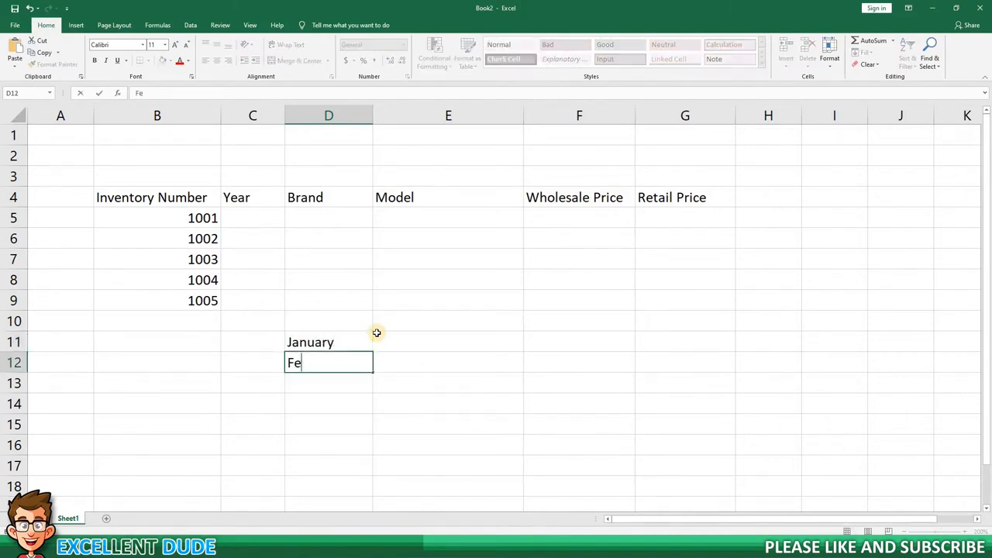
pyautogui.write('bruary')
pyautogui.press('Return')
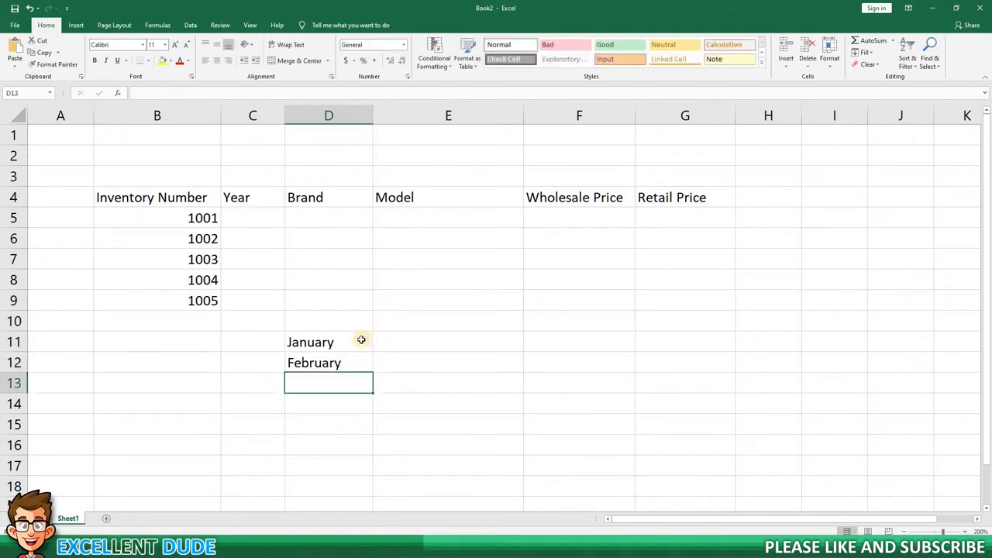
pyautogui.moveTo(361, 339); pyautogui.dragTo(423, 403)
pyautogui.click(413, 398)
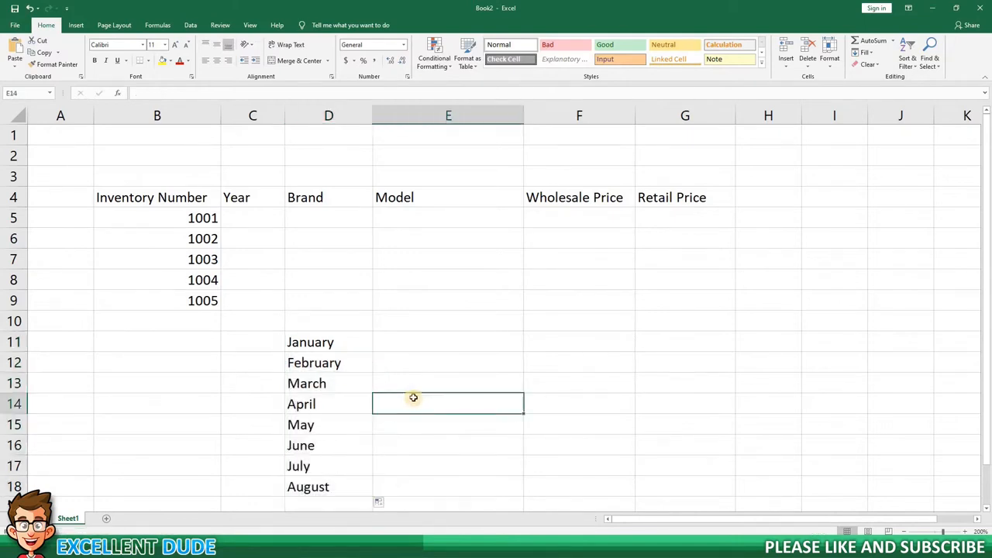
# - Clear the month names from cells D11:D18
pyautogui.moveTo(344, 344); pyautogui.dragTo(350, 478)
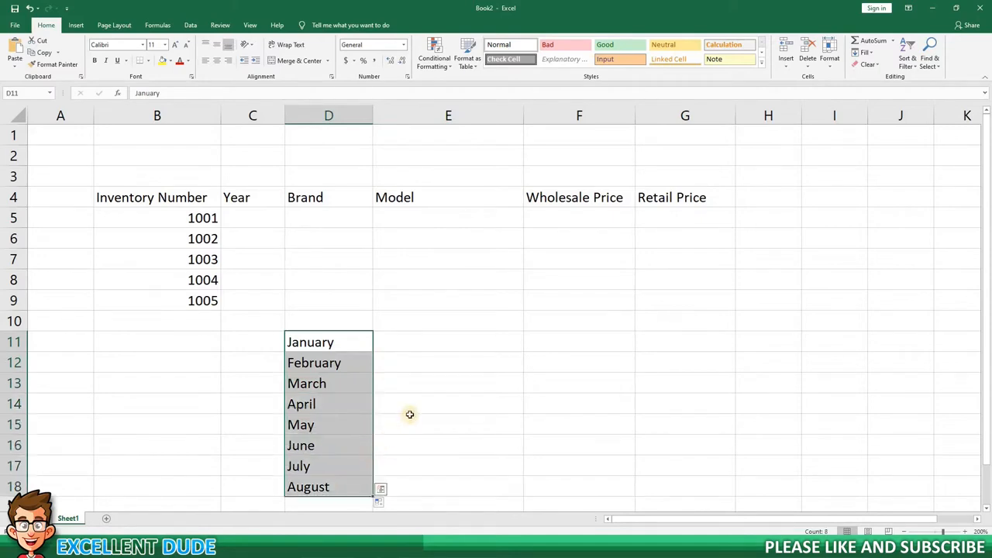
pyautogui.press('Delete')
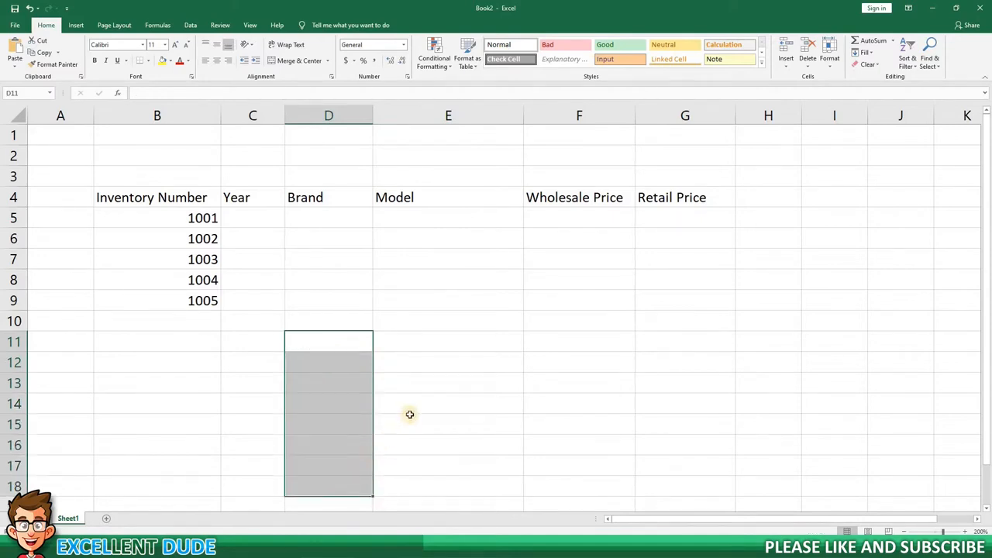
pyautogui.click(240, 364)
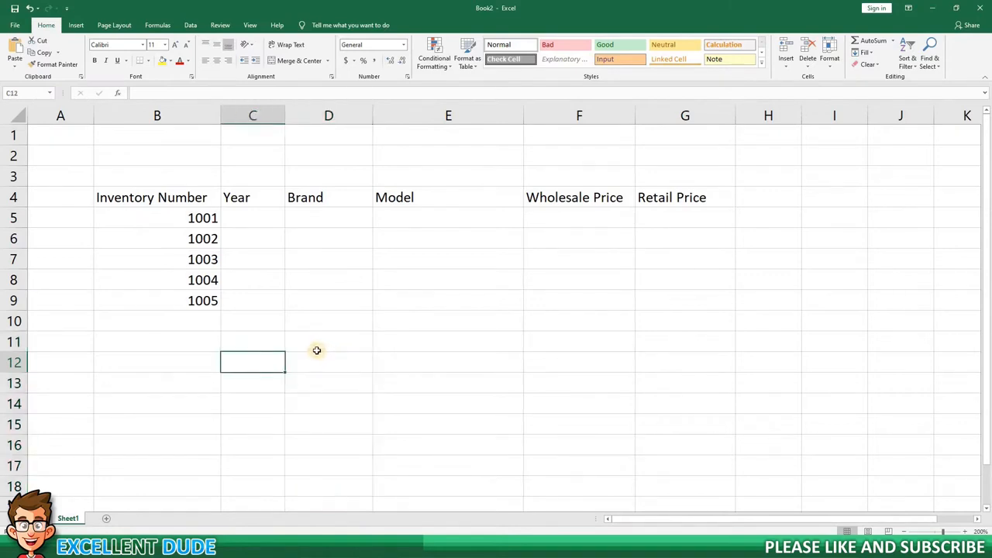
# - Fill row 5 for inventory number 1001 with year 2002, Ferrari, 360 Modena, wholesale price 83500 and retail price 96200
pyautogui.click(263, 218)
pyautogui.write('2002')
pyautogui.press('Tab')
pyautogui.write('Ferrari')
pyautogui.press('Tab')
pyautogui.write('360 Mode')
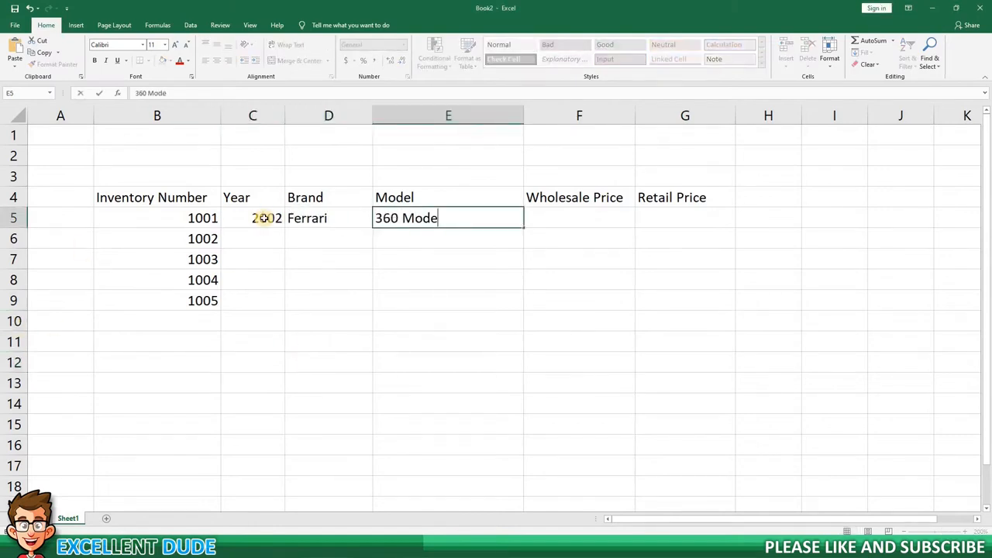
pyautogui.write('na')
pyautogui.press('Tab')
pyautogui.write('83500')
pyautogui.press('Tab')
pyautogui.write('96200')
pyautogui.press('Return')
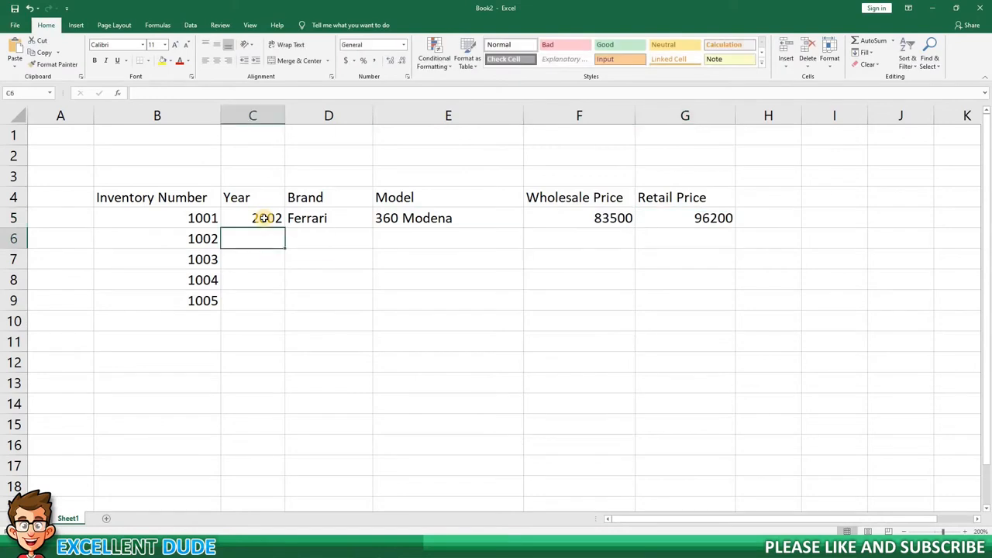
# - Fill row 6 for inventory number 1002 with year 2004, Dodge, Viper, wholesale price 39250 and retail price 48750
pyautogui.write('2004')
pyautogui.press('Tab')
pyautogui.write('Dodge')
pyautogui.press('Tab')
pyautogui.write('Viper')
pyautogui.press('Tab')
pyautogui.write('39250')
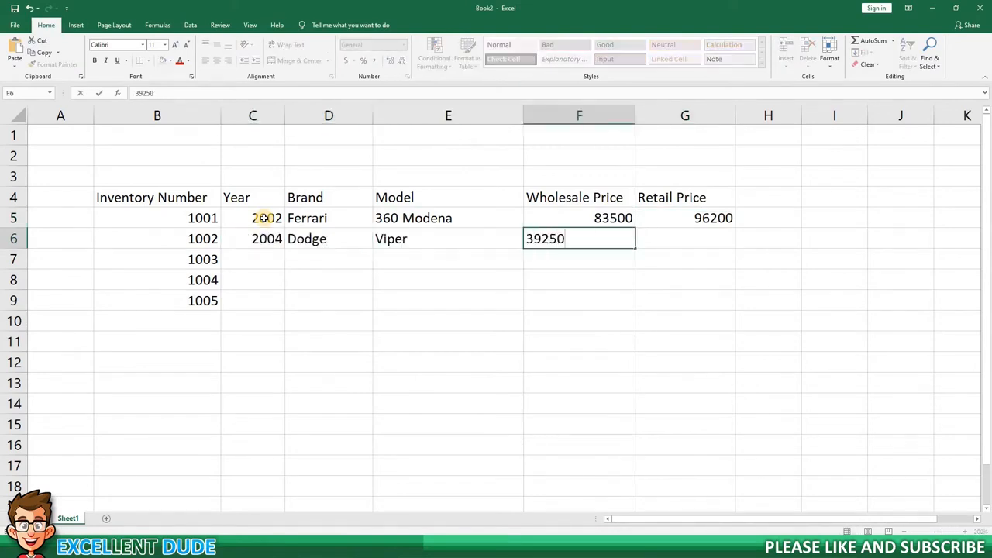
pyautogui.press('Tab')
pyautogui.write('48750')
pyautogui.press('Return')
# - Fill row 7 for inventory number 1003 with year 2010, Honda, Civic, wholesale price 6900 and retail price 9350
pyautogui.write('2010')
pyautogui.press('Tab')
pyautogui.write('Honda')
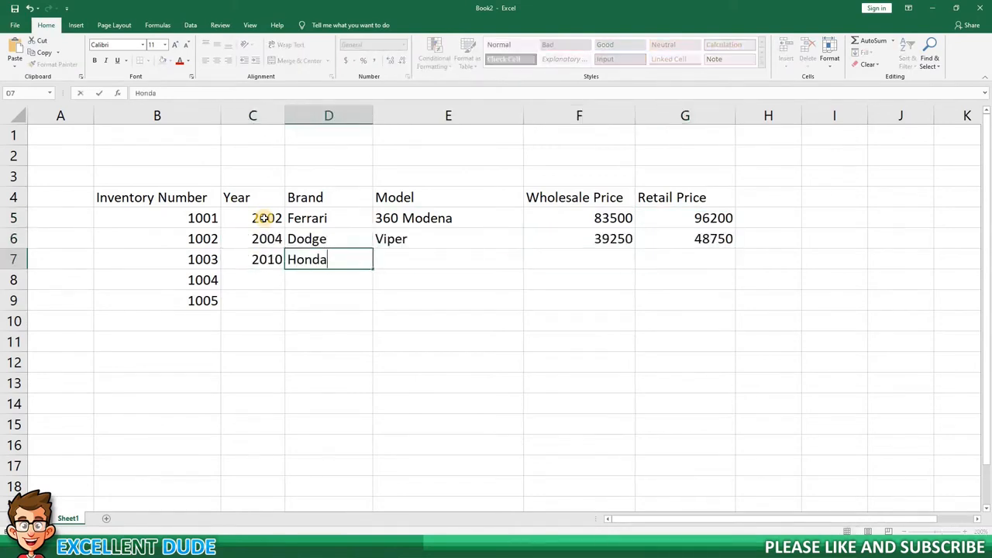
pyautogui.press('Tab')
pyautogui.write('Civic')
pyautogui.press('Tab')
pyautogui.write('6900')
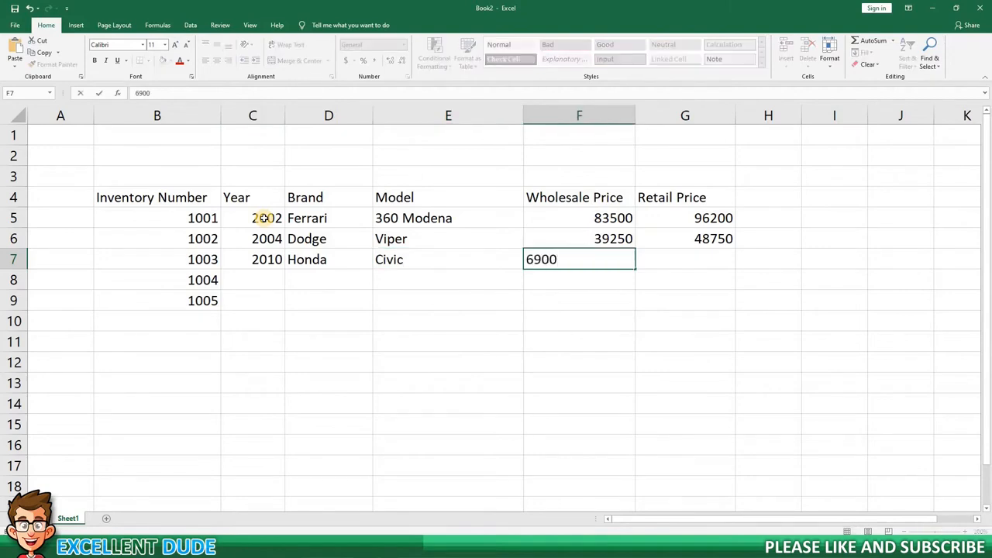
pyautogui.press('Tab')
pyautogui.write('9350')
pyautogui.press('Return')
# - Fill row 8 for inventory number 1004 with year 2017, Ford, F-150, wholesale price 26800 and retail price 32500
pyautogui.write('2017')
pyautogui.press('Tab')
pyautogui.write('Ford')
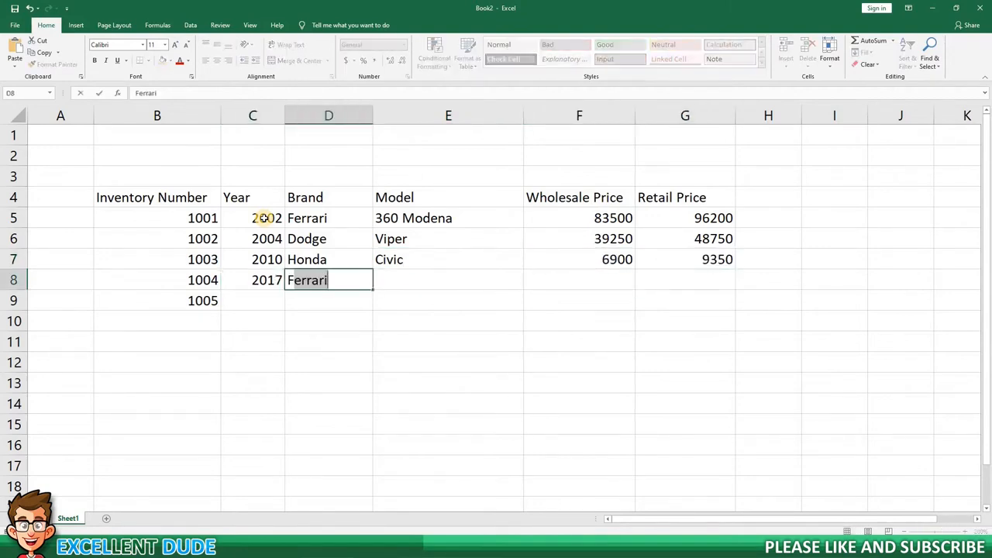
pyautogui.press('Tab')
pyautogui.write('F-150')
pyautogui.press('Tab')
pyautogui.write('26800\t32500')
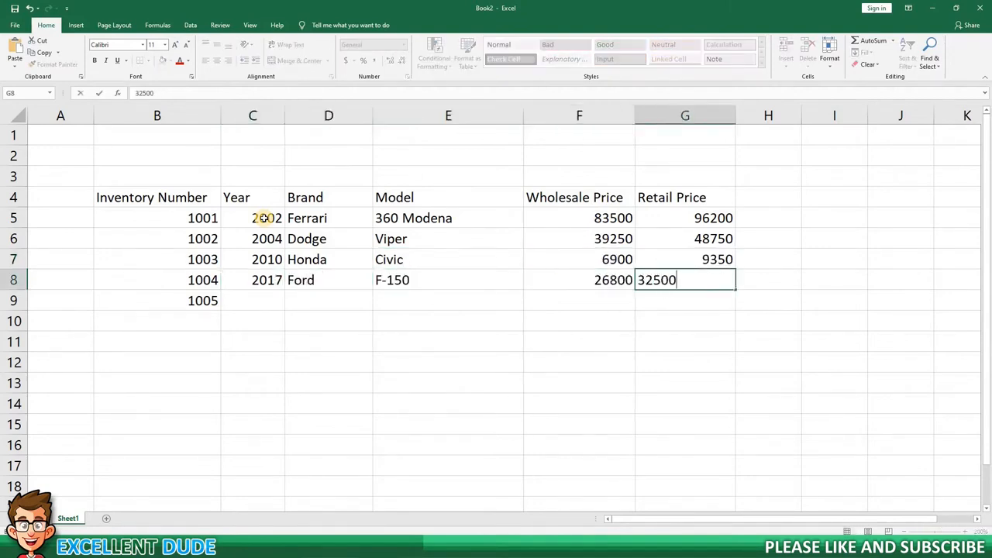
pyautogui.press('Return')
# - Fill row 9 for inventory number 1005 with year 2016, Kia, Soul Turbo, wholesale price 12100 and retail price 14695
pyautogui.write('2016')
pyautogui.press('Tab')
pyautogui.write('Kia')
pyautogui.press('Tab')
pyautogui.write('Soul Turbo')
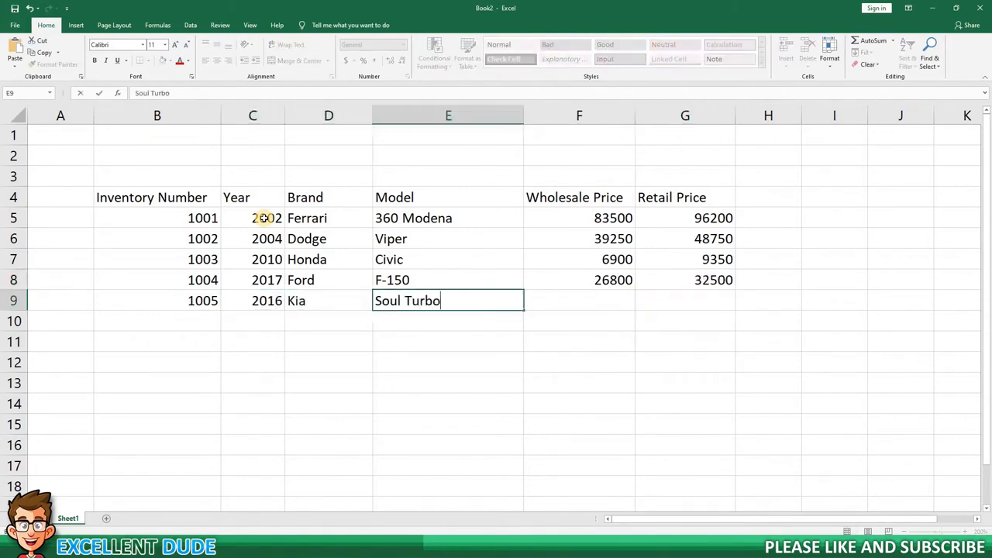
pyautogui.press('Tab')
pyautogui.write('12100')
pyautogui.press('Tab')
pyautogui.write('14695')
pyautogui.press('Down')
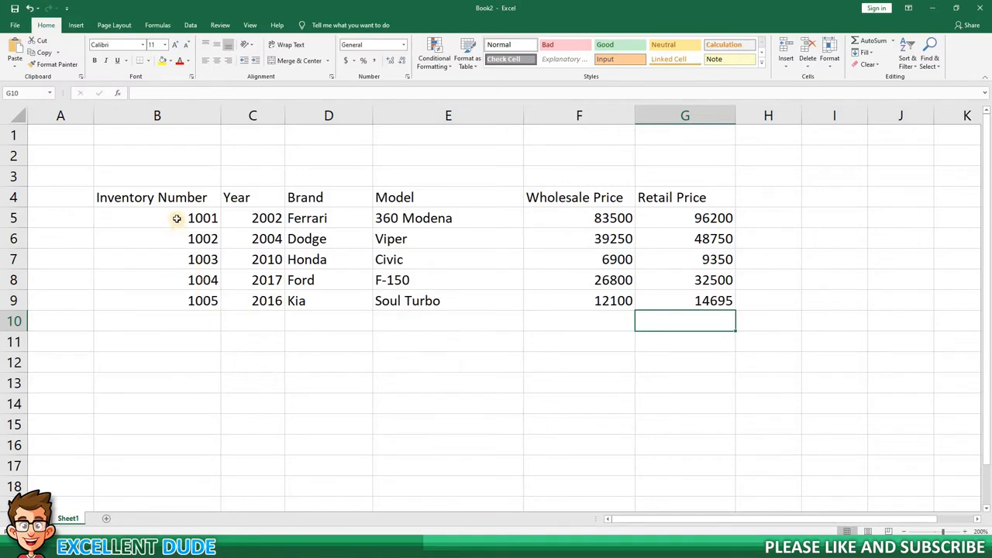
# - Center the inventory numbers in cells B5:B9 horizontally
pyautogui.moveTo(177, 218); pyautogui.dragTo(183, 299)
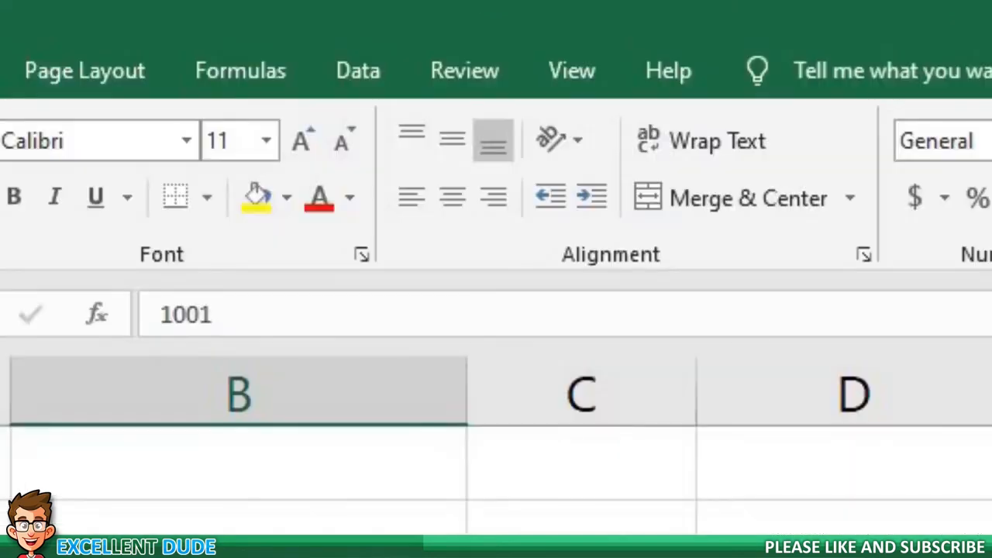
pyautogui.click(452, 198)
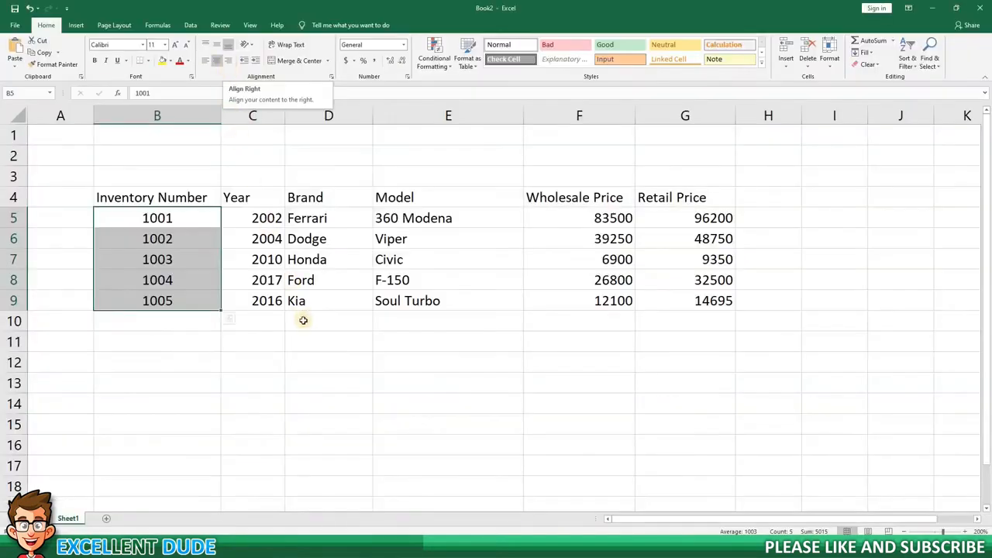
pyautogui.click(302, 318)
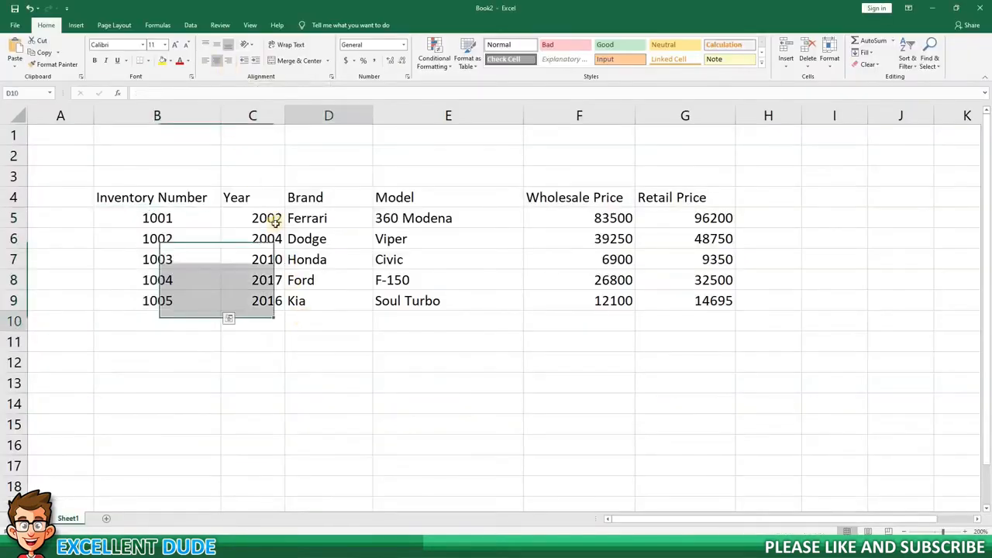
# - Center the years in C5:C9 together with the wholesale and retail prices in F5:G9
pyautogui.moveTo(267, 219); pyautogui.dragTo(266, 295)
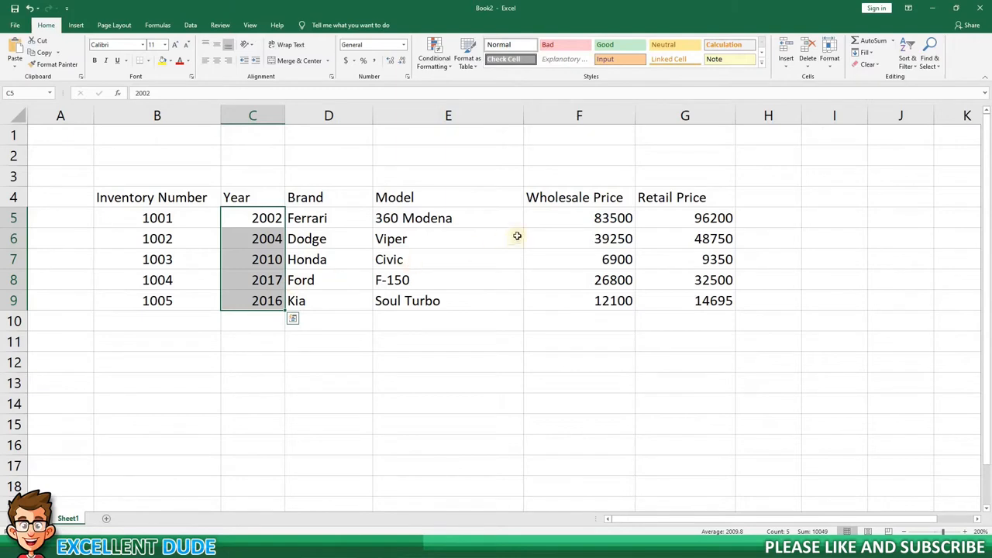
pyautogui.moveTo(553, 220); pyautogui.dragTo(656, 296)
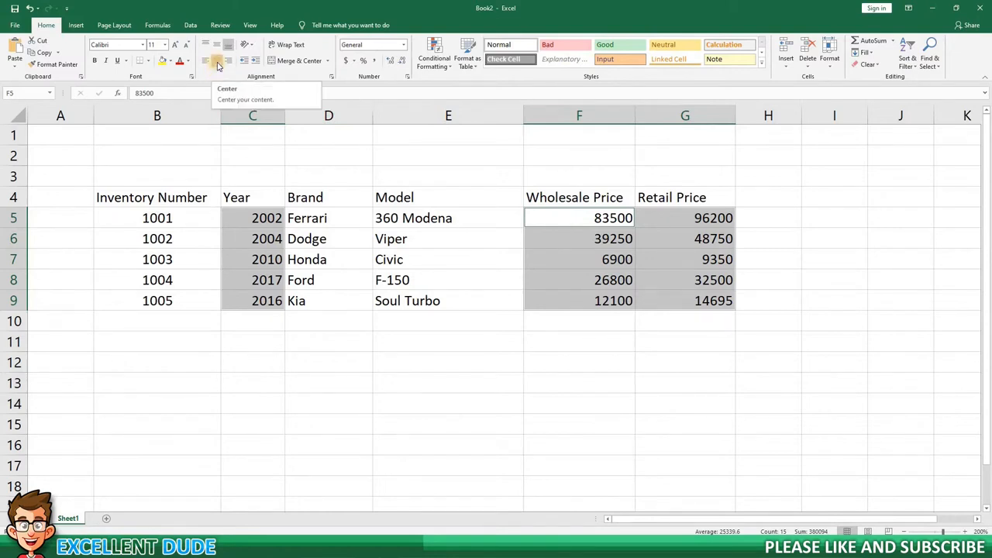
pyautogui.click(218, 65)
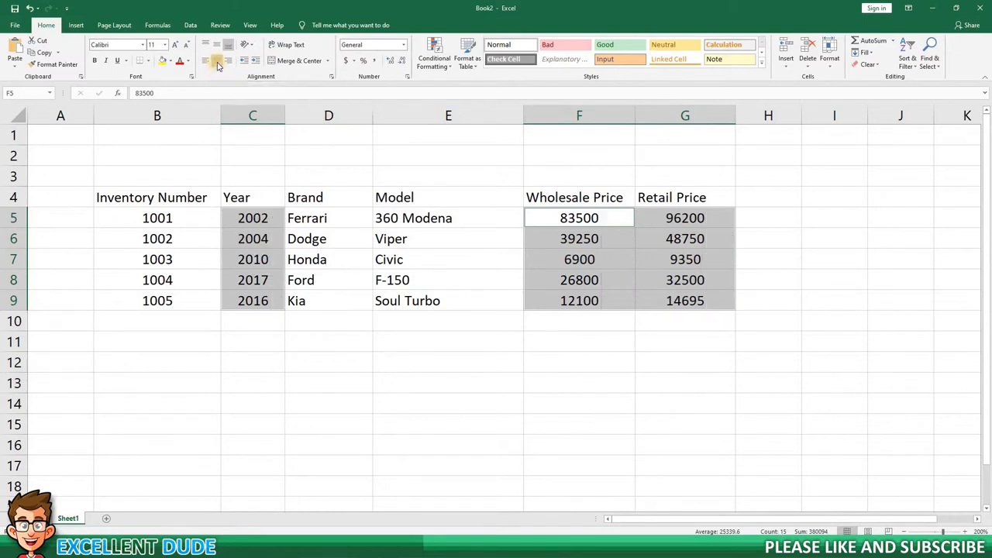
pyautogui.click(489, 334)
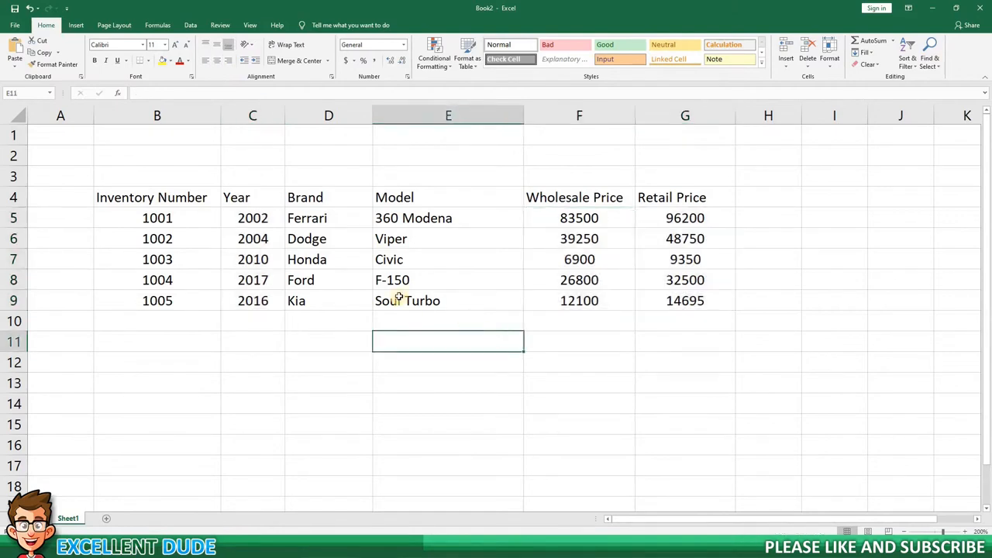
# - Examine the number, alignment, font, border and protection settings in Format Cells for the years in C5:C9, leaving them unchanged
pyautogui.moveTo(253, 225); pyautogui.dragTo(251, 302)
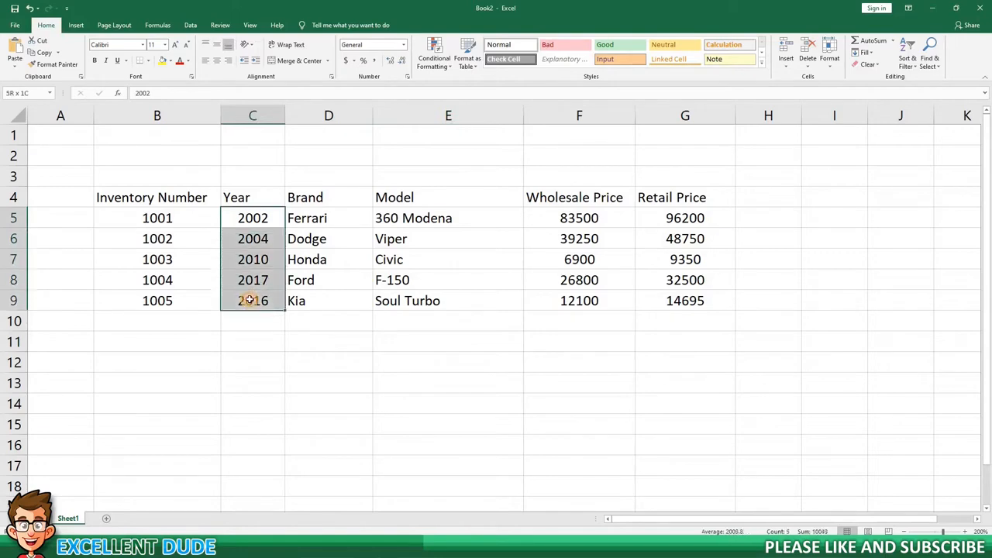
pyautogui.rightClick(251, 301)
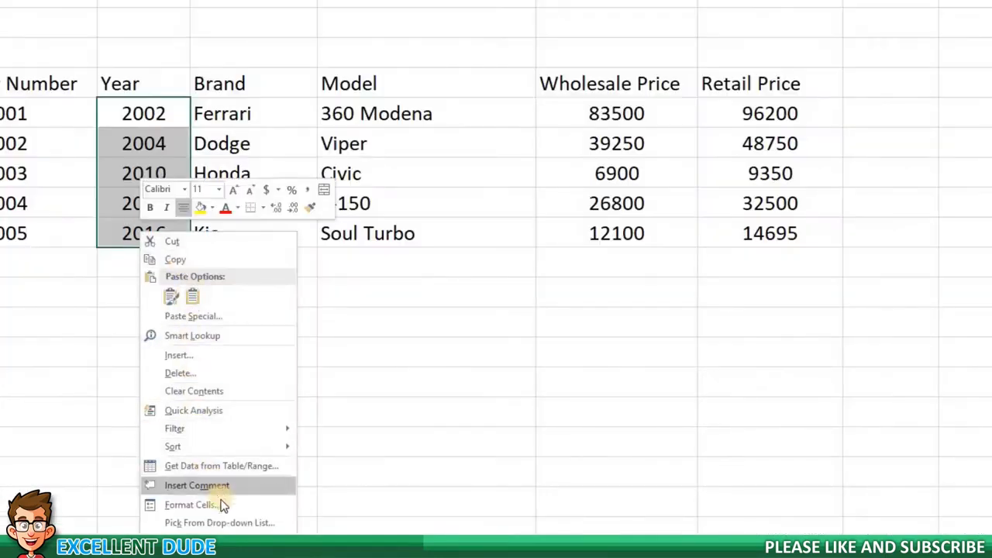
pyautogui.click(213, 504)
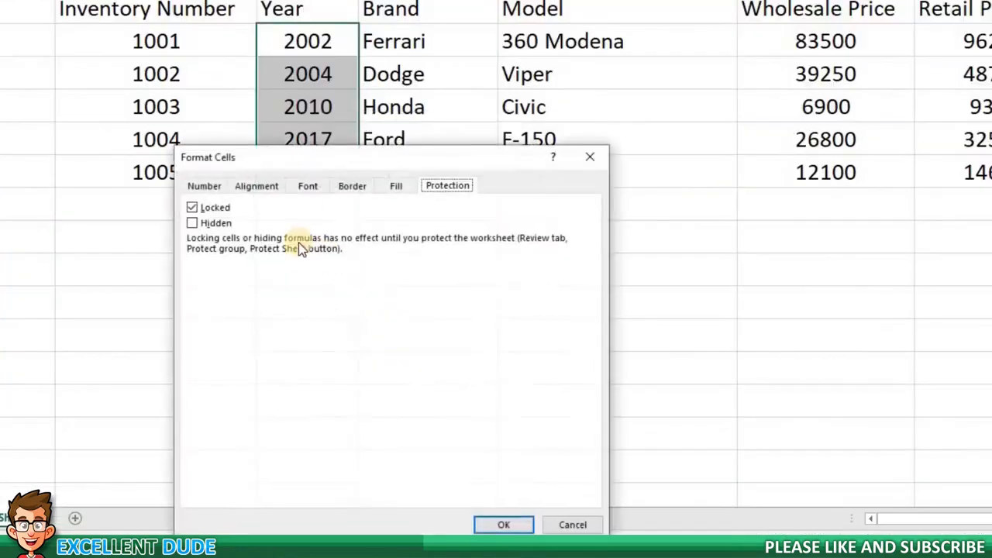
pyautogui.click(224, 188)
pyautogui.click(251, 188)
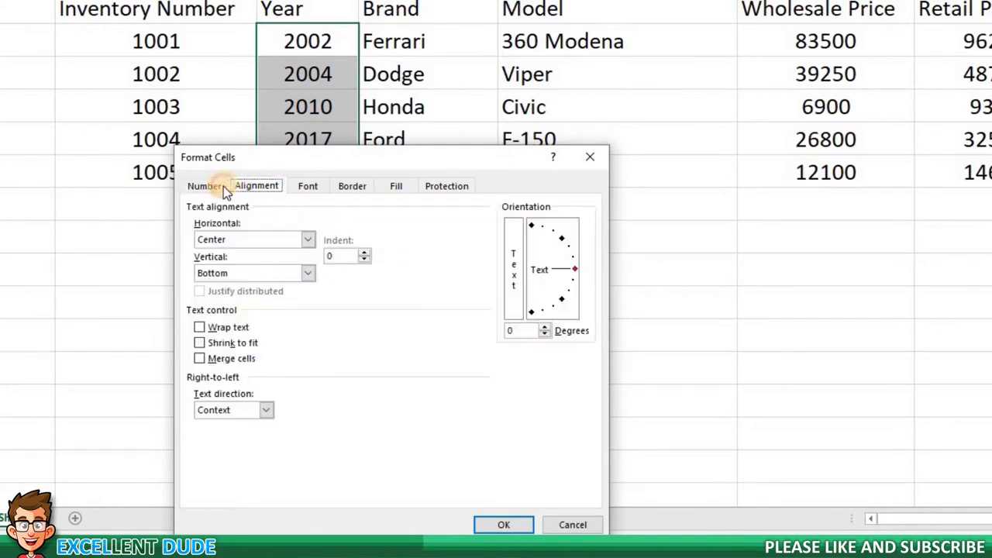
pyautogui.click(223, 186)
pyautogui.click(248, 192)
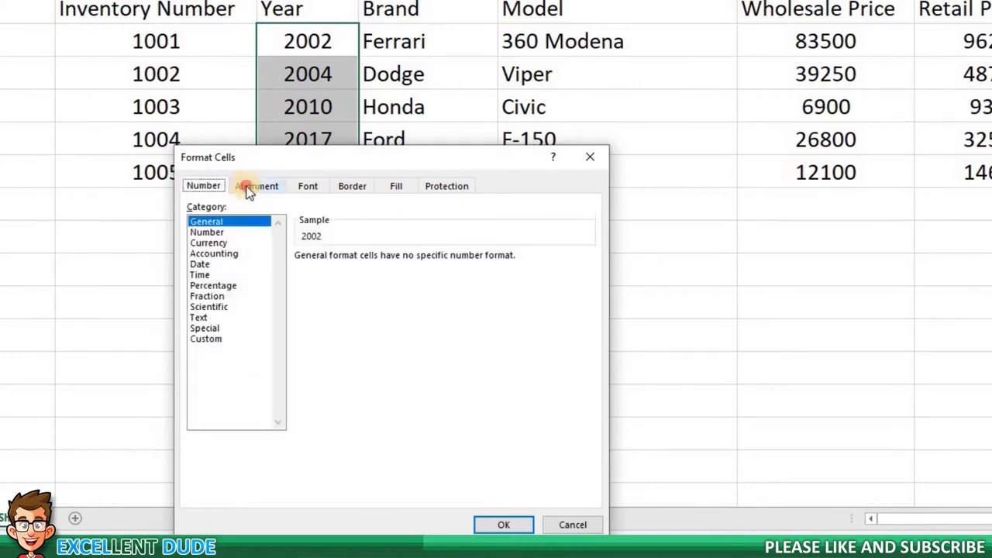
pyautogui.click(308, 189)
pyautogui.click(347, 189)
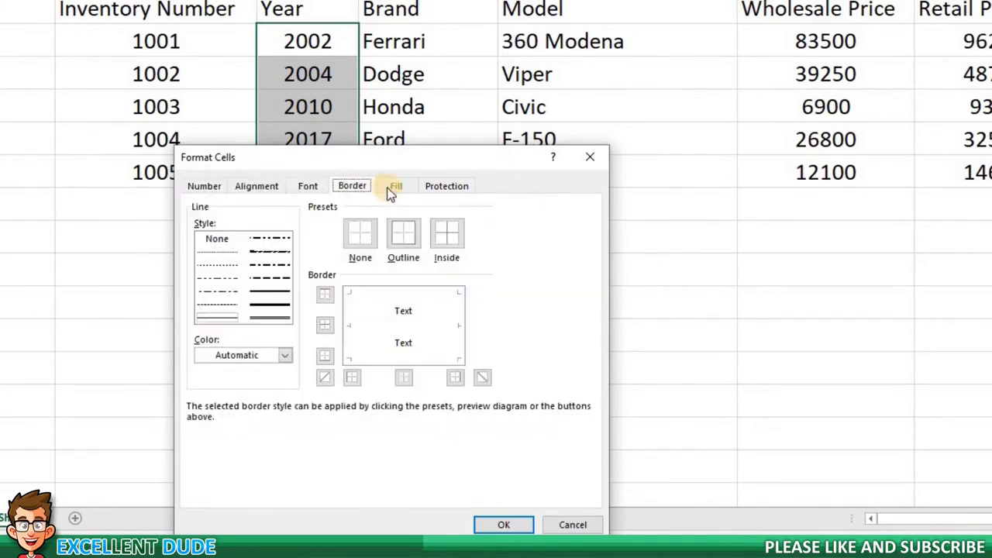
pyautogui.click(436, 188)
pyautogui.click(566, 524)
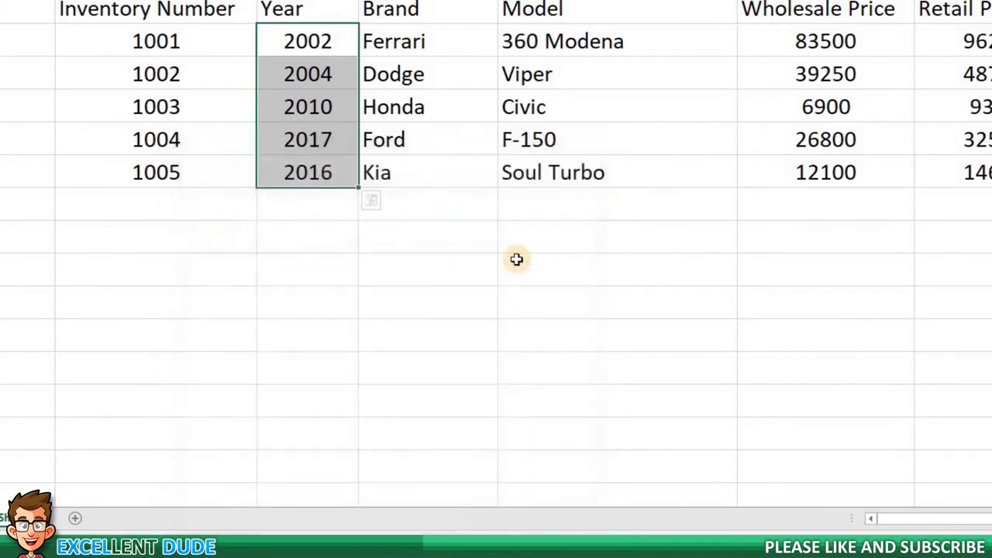
pyautogui.click(516, 257)
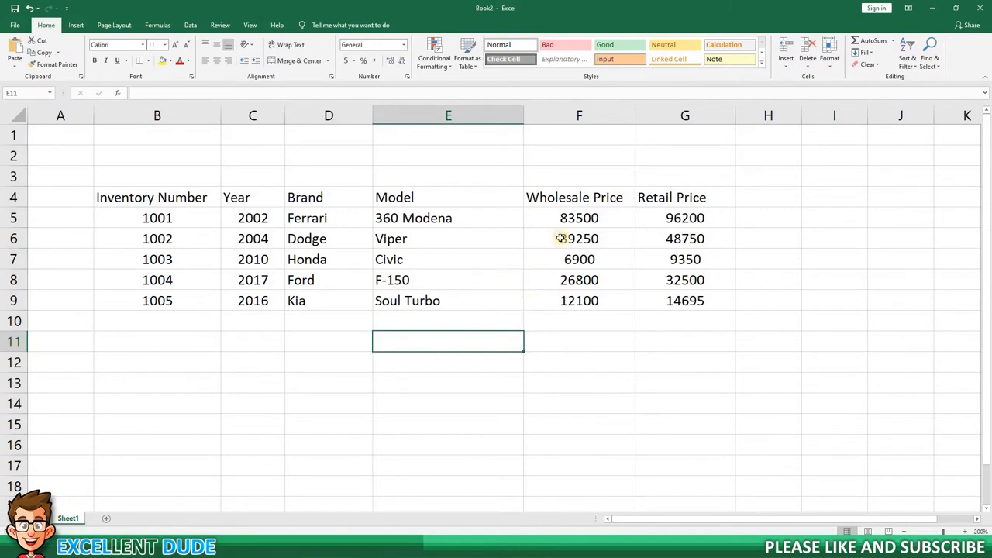
# - Apply the Accounting number format to the wholesale and retail prices in F5:G9 and switch them to the Currency format
pyautogui.moveTo(566, 221); pyautogui.dragTo(649, 303)
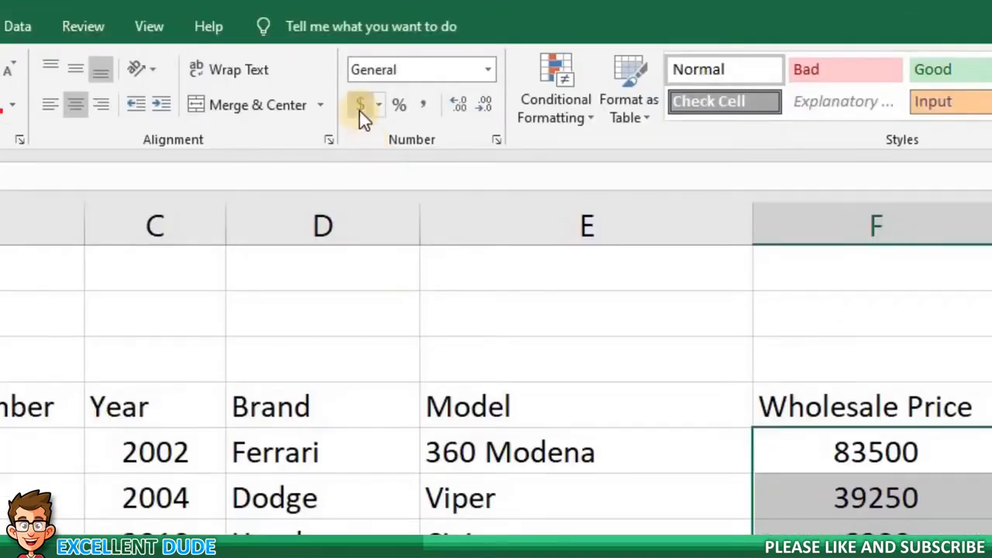
pyautogui.click(362, 117)
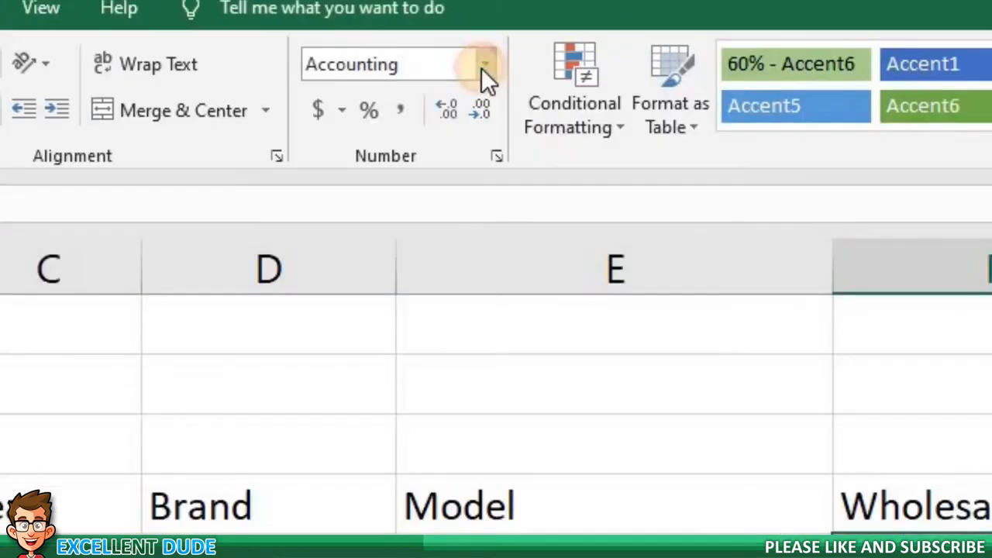
pyautogui.click(489, 55)
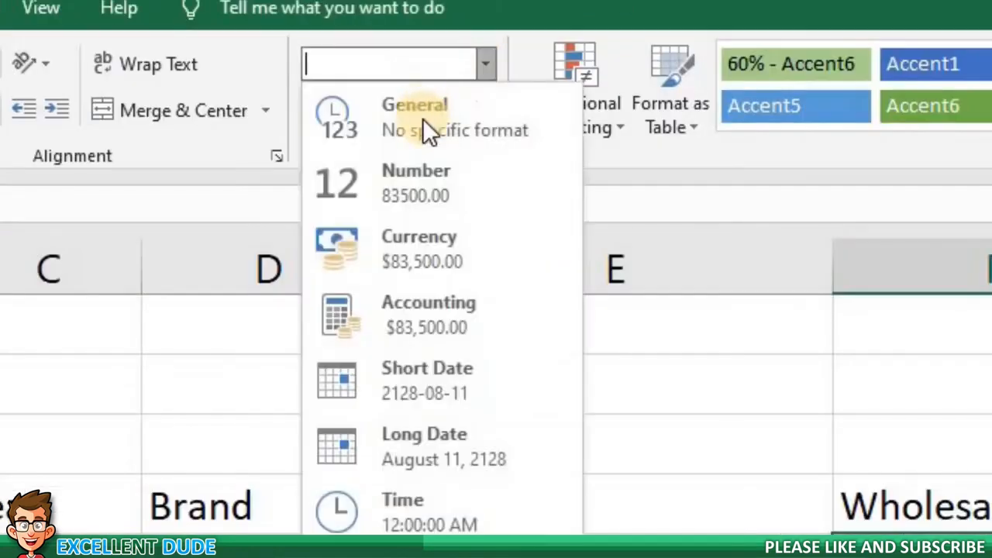
pyautogui.click(421, 239)
pyautogui.click(442, 255)
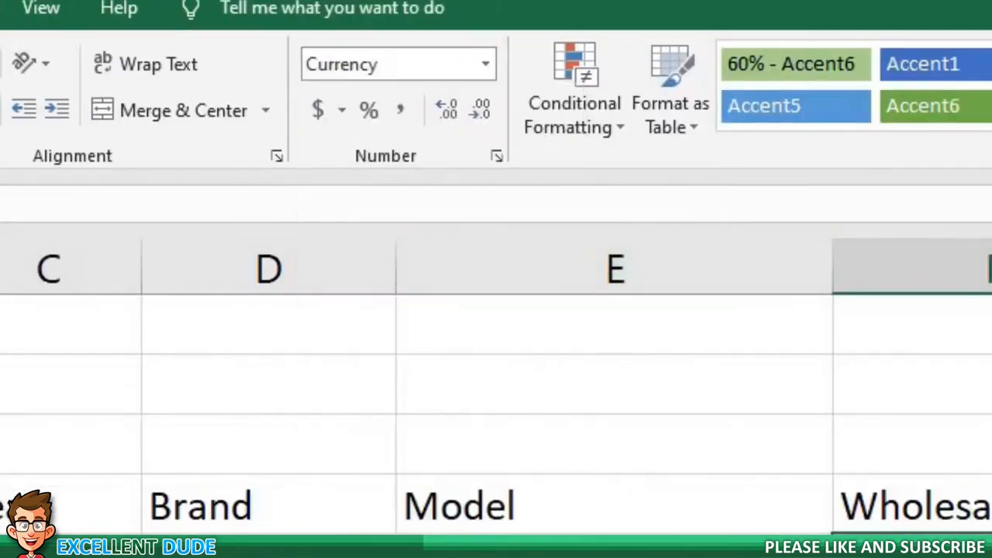
pyautogui.click(576, 344)
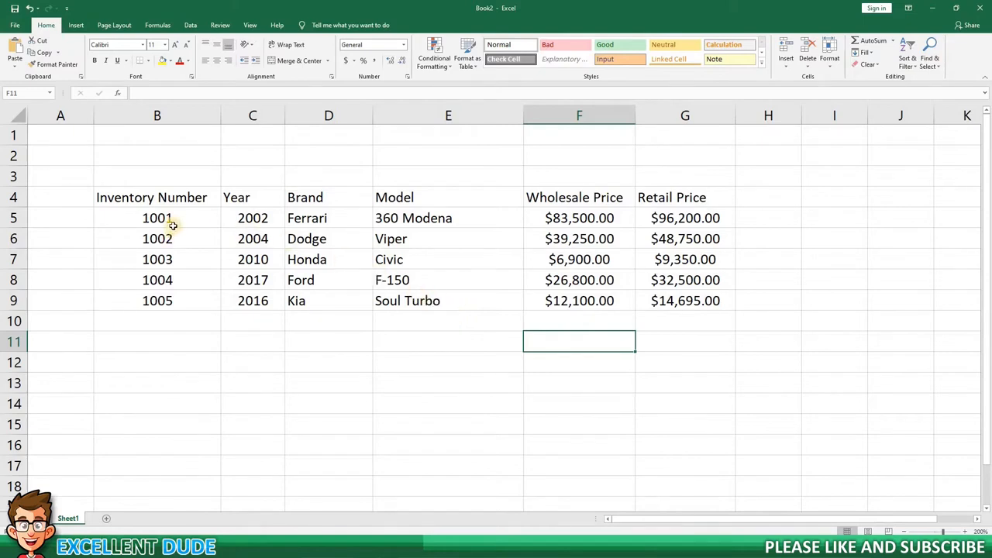
# - Center the table headings in B4:G4 horizontally and fill their cells with the blue theme color
pyautogui.moveTo(173, 193); pyautogui.dragTo(682, 199)
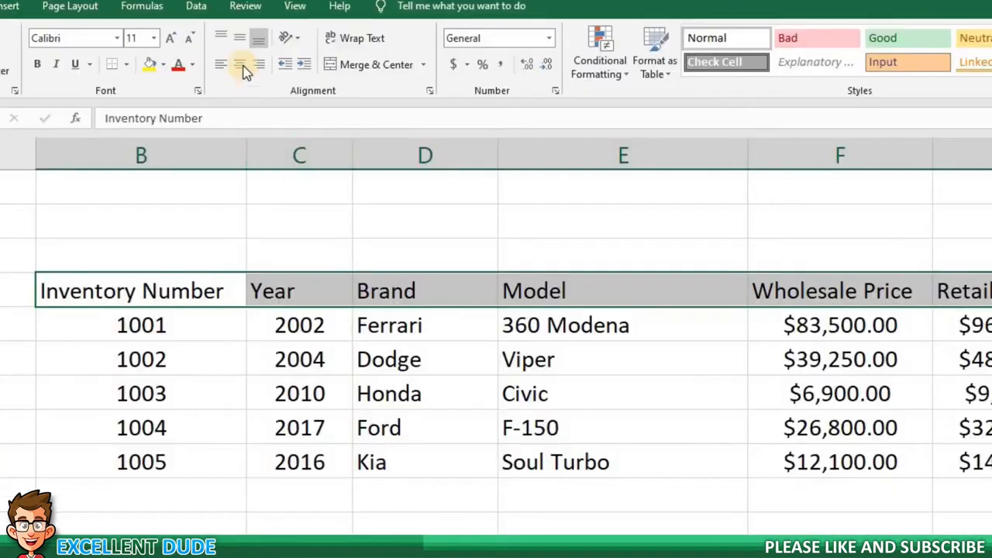
pyautogui.click(241, 65)
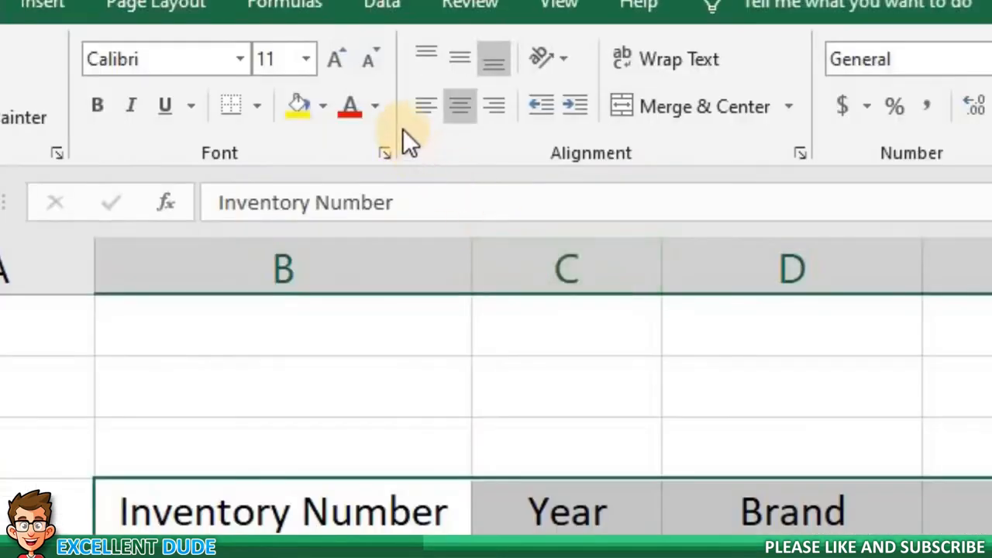
pyautogui.click(321, 109)
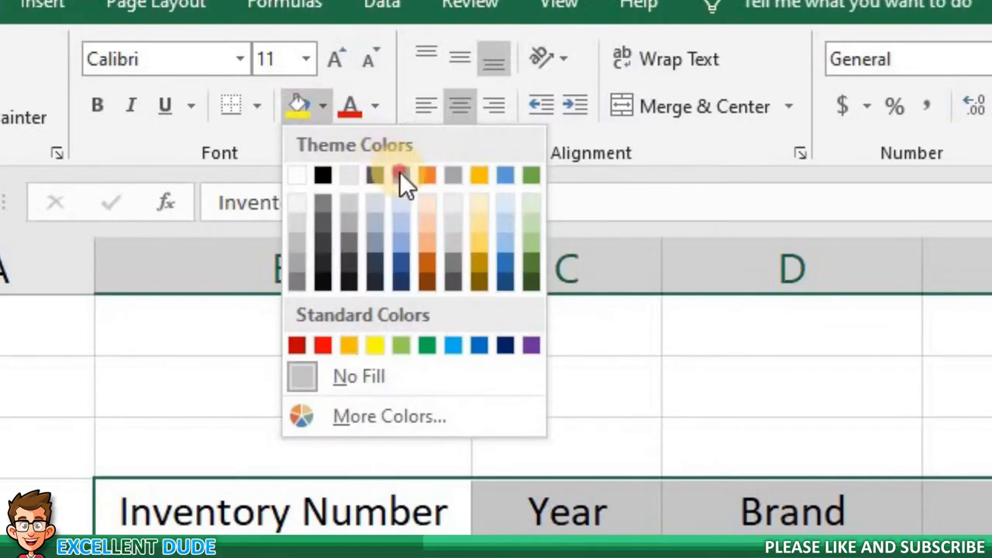
pyautogui.click(401, 175)
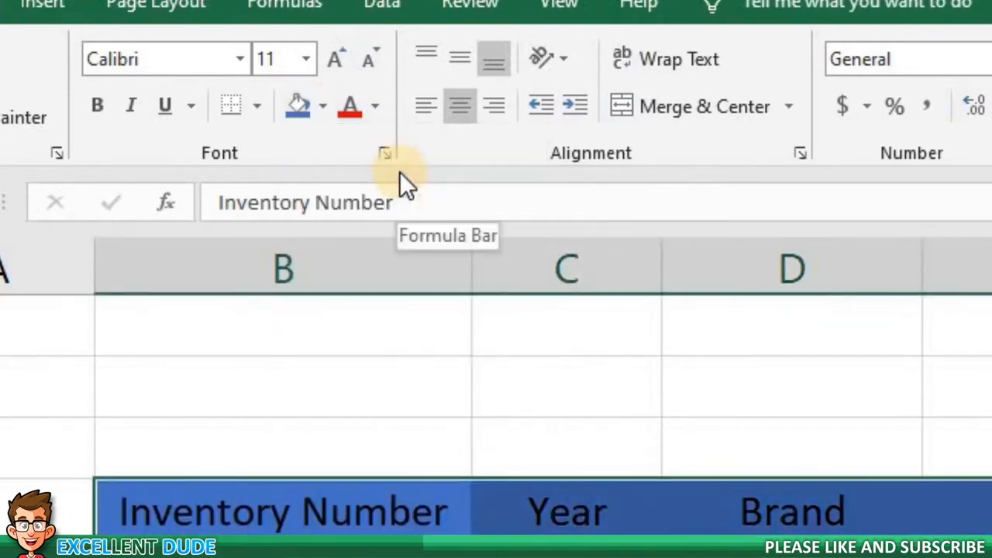
# - Make the heading text in B4:G4 white and bold
pyautogui.click(375, 113)
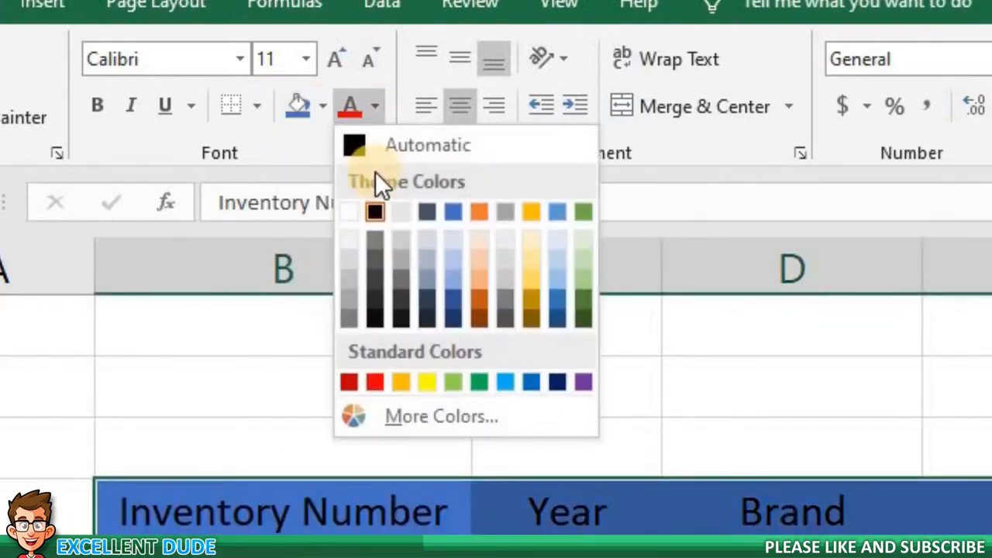
pyautogui.click(349, 210)
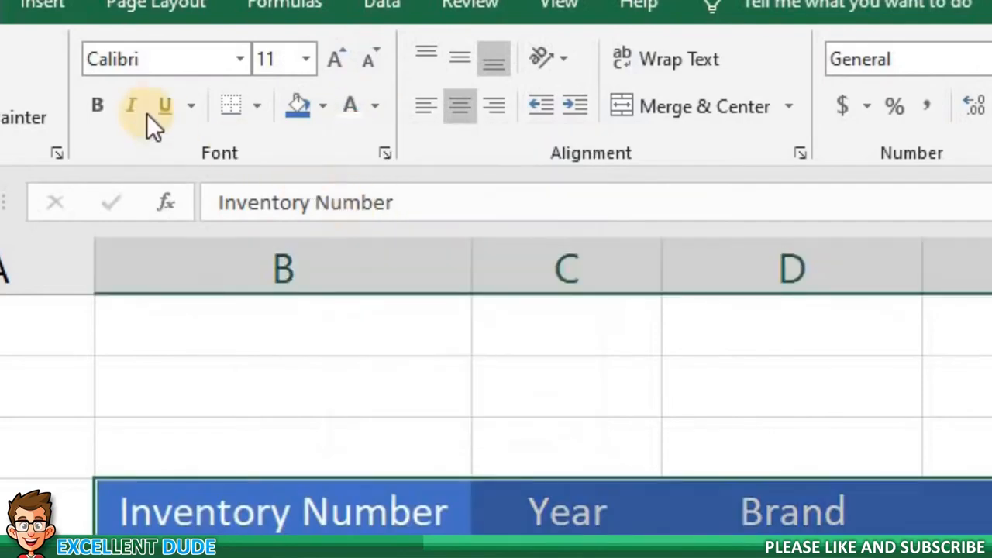
pyautogui.click(98, 104)
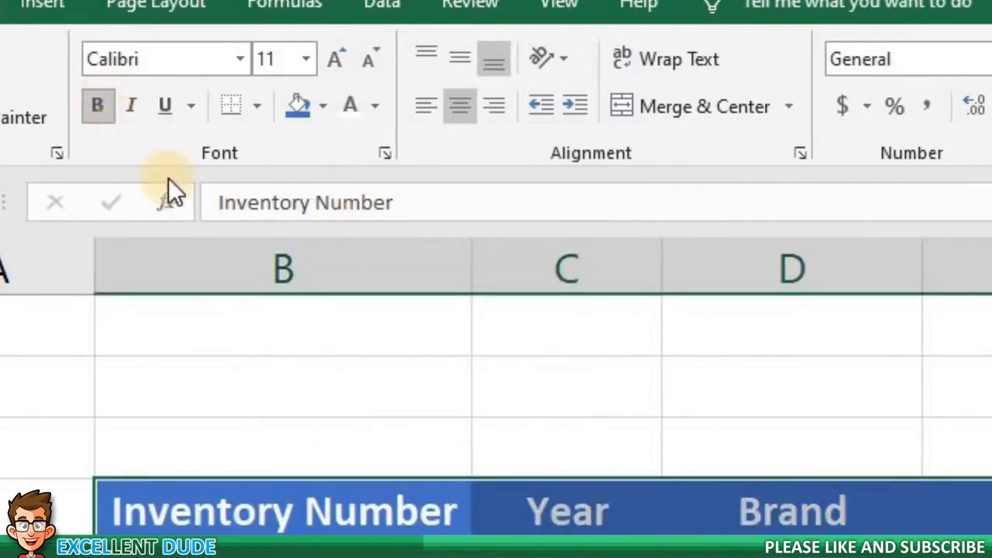
pyautogui.click(990, 439)
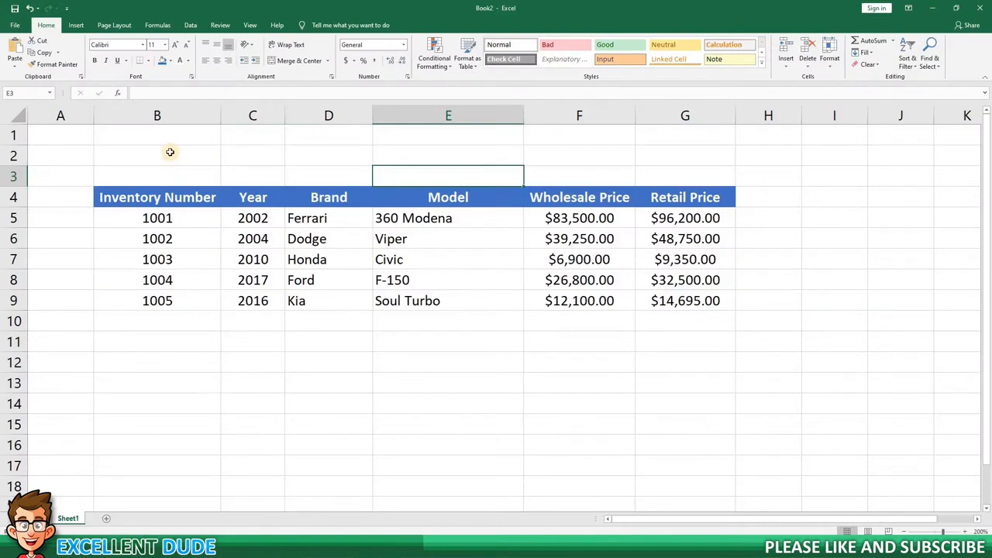
# - Enter the title Lemon Motors in B2 and merge and center it across B2:G2
pyautogui.click(189, 149)
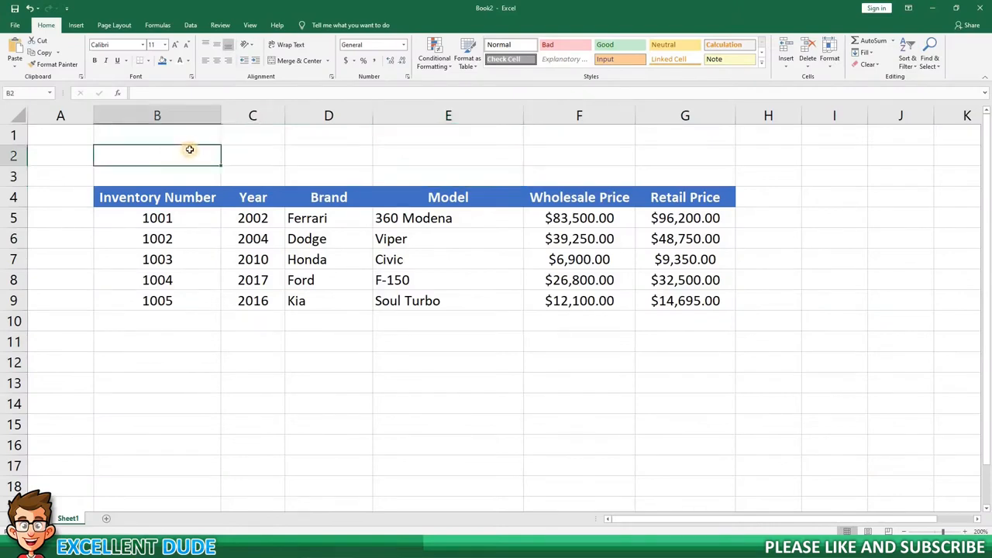
pyautogui.write('Lemon M')
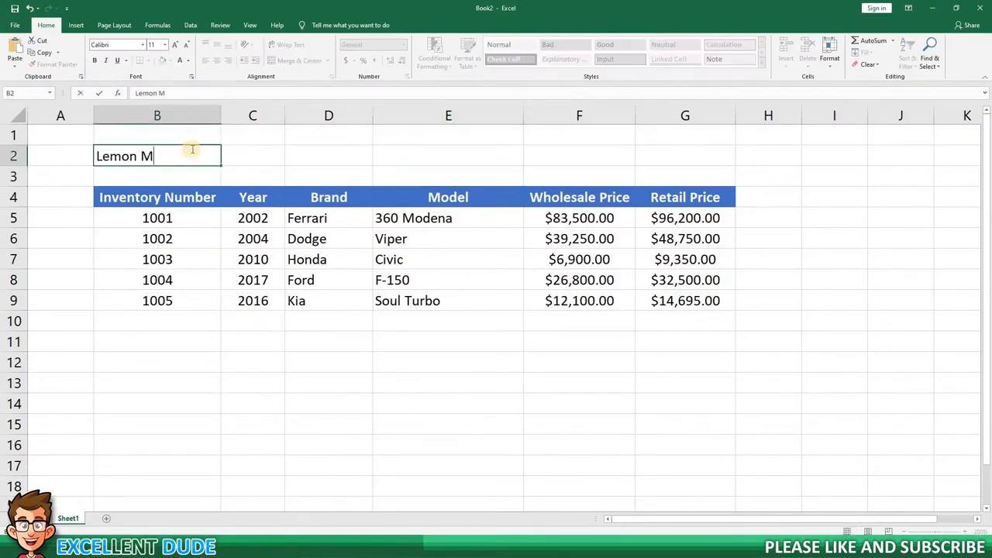
pyautogui.write('otors')
pyautogui.press('Return')
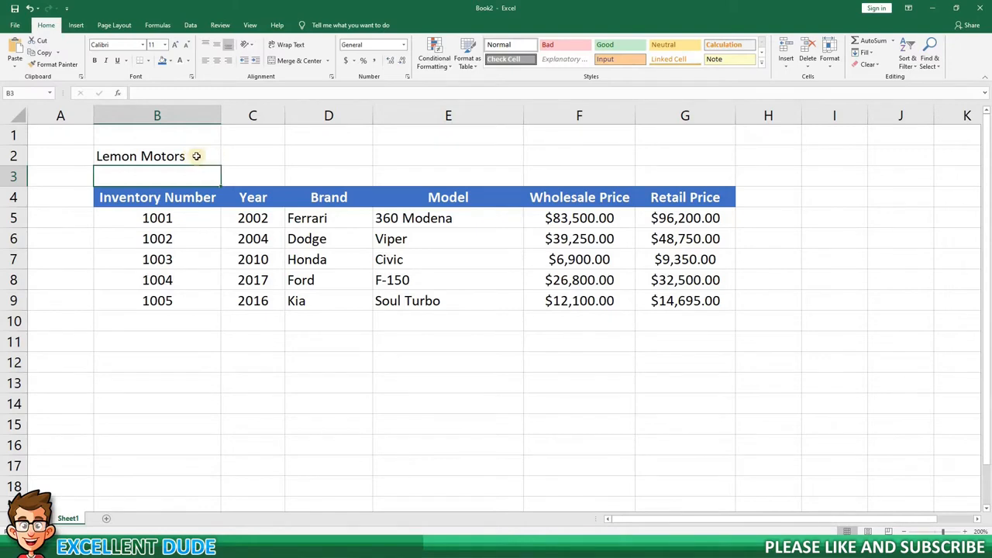
pyautogui.moveTo(196, 156); pyautogui.dragTo(663, 160)
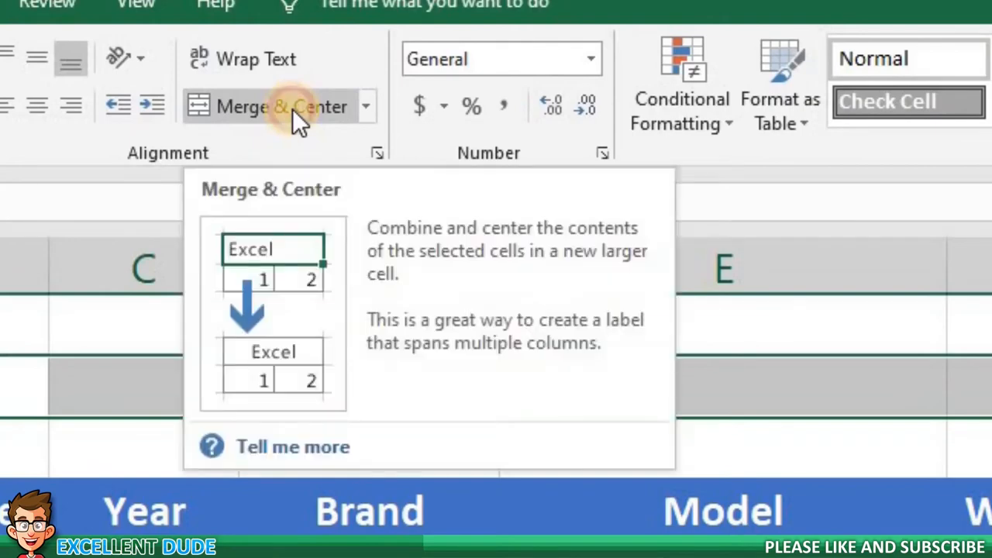
pyautogui.click(292, 109)
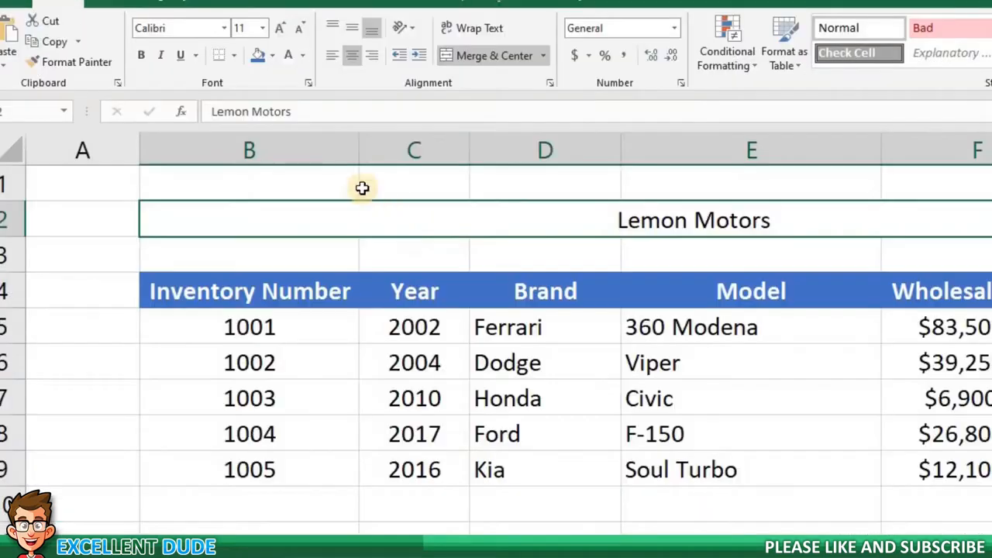
# - Format the Lemon Motors title as 14-point bold text in the blue theme color
pyautogui.click(262, 28)
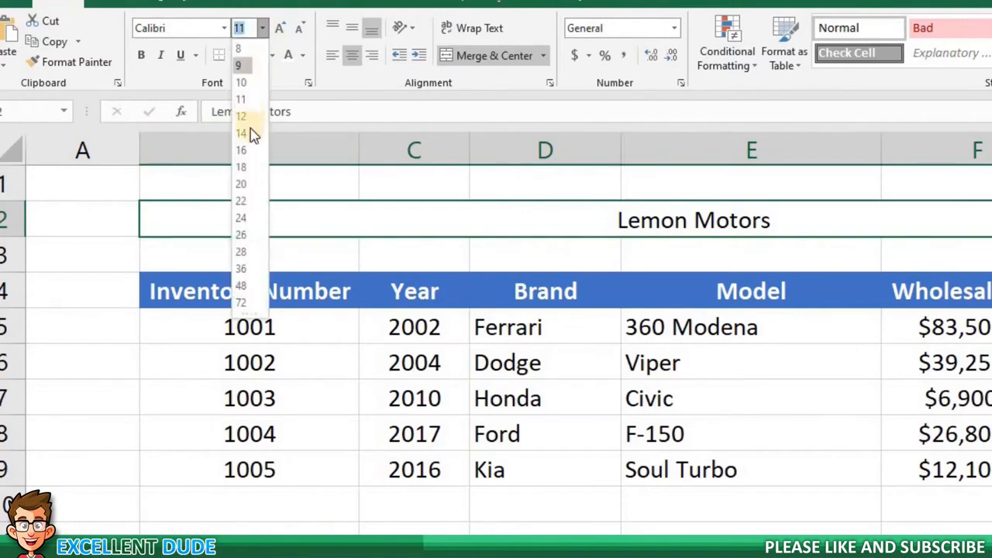
pyautogui.click(247, 126)
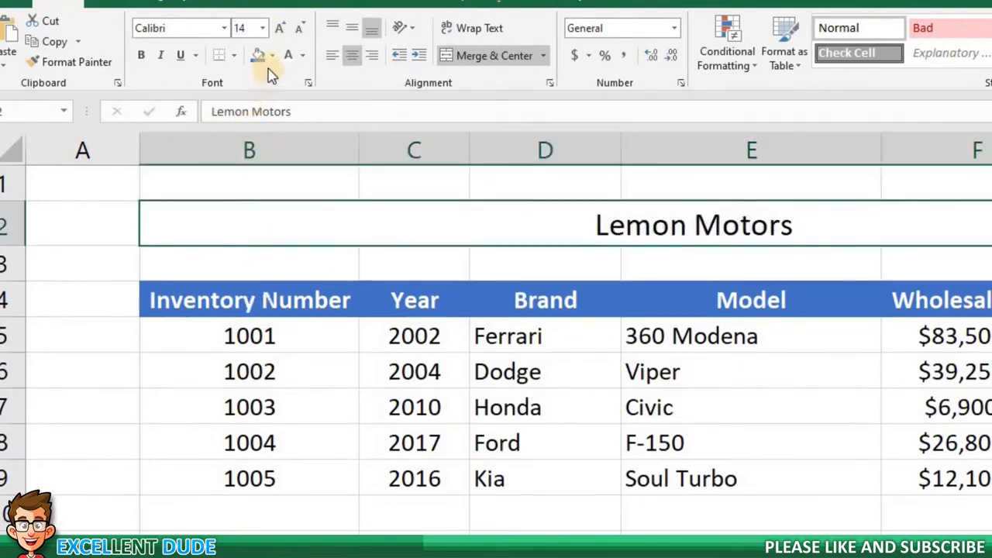
pyautogui.click(302, 55)
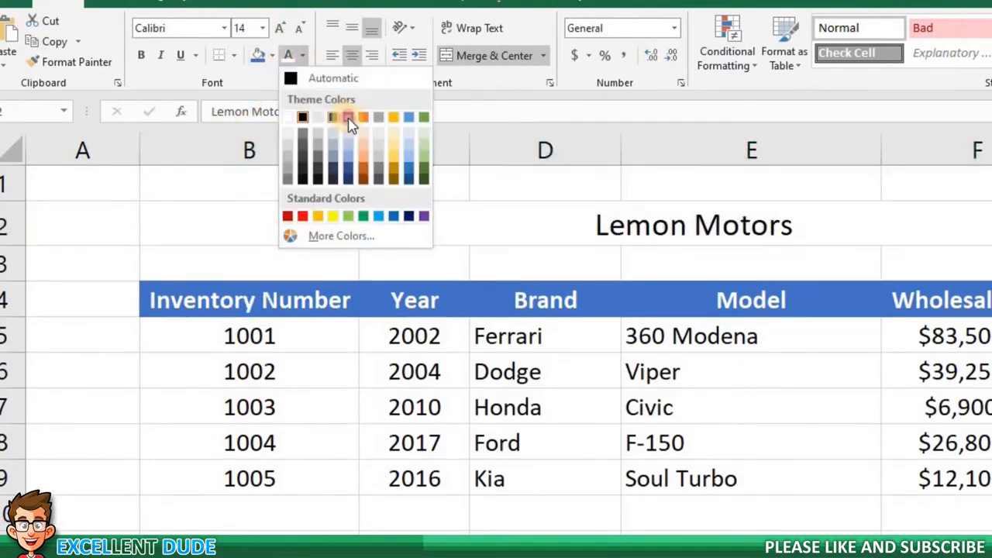
pyautogui.click(347, 118)
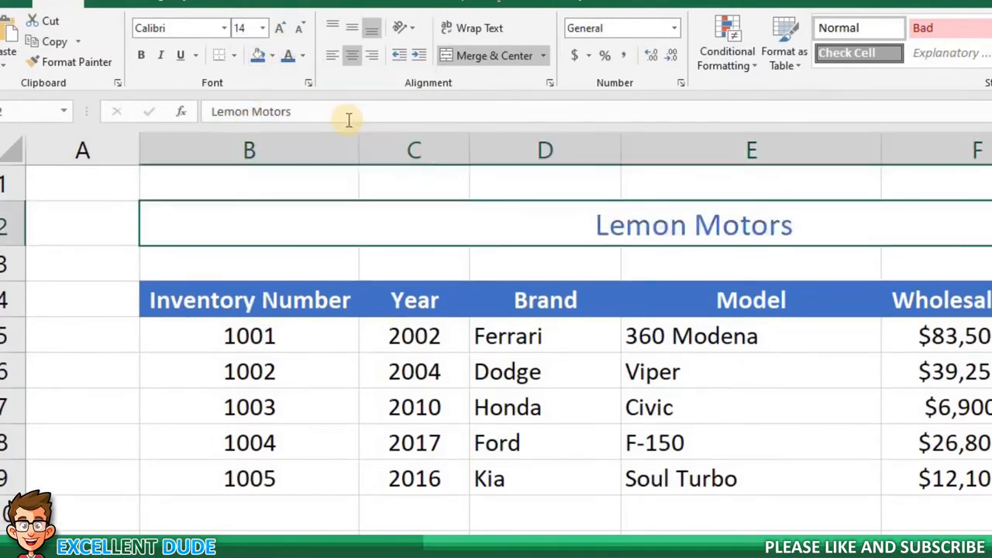
pyautogui.click(141, 55)
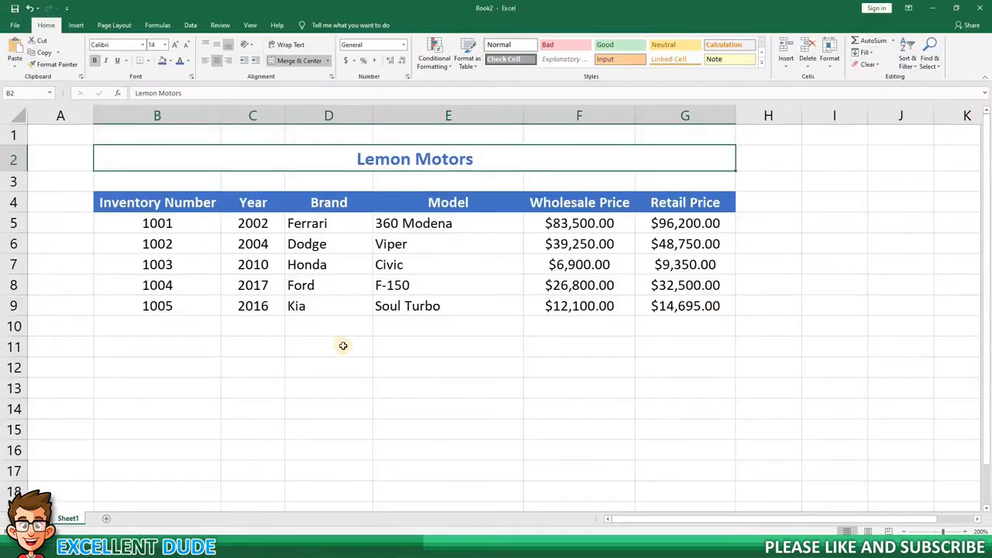
pyautogui.click(338, 344)
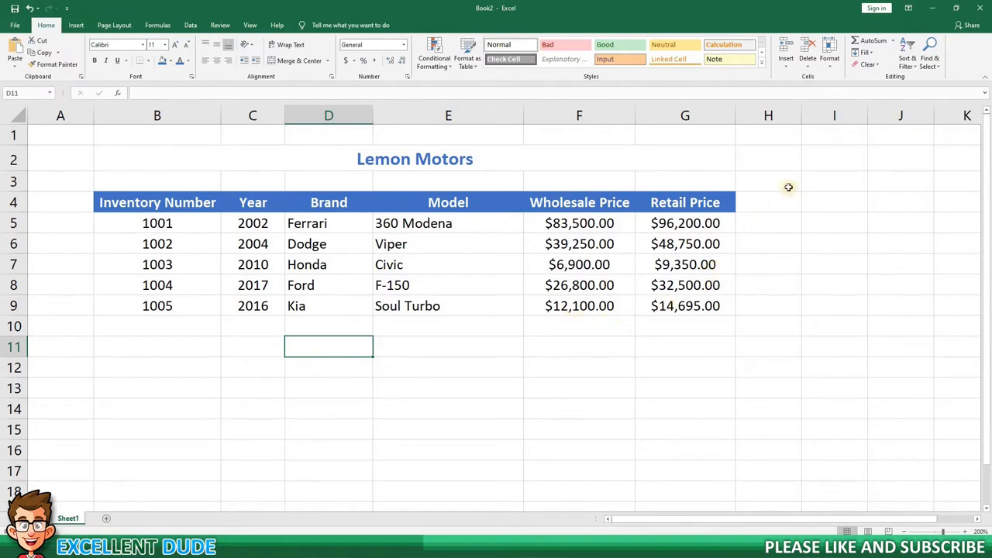
# - Widen column H slightly and extend the Retail Price heading from G4 into H4 with AutoFill
pyautogui.moveTo(801, 116); pyautogui.dragTo(824, 116)
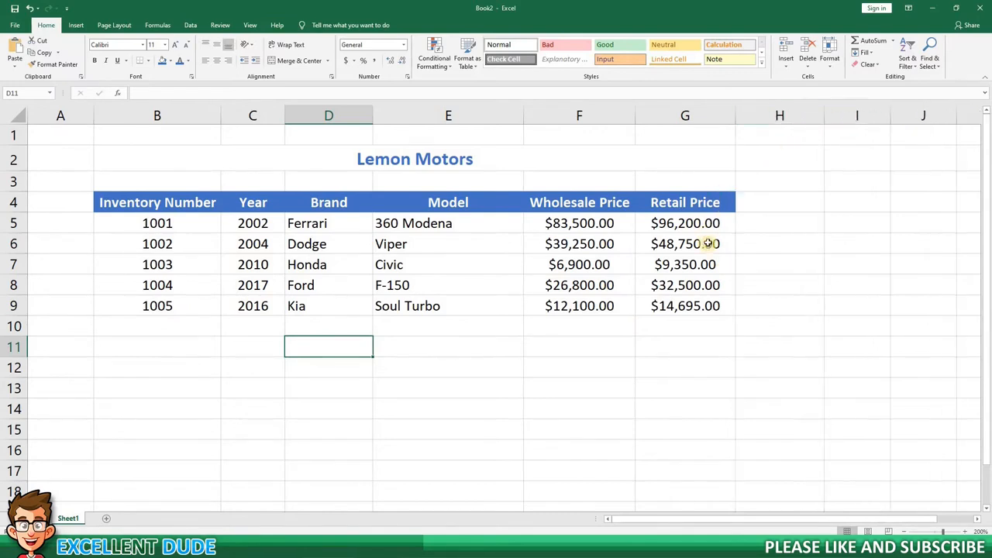
pyautogui.click(711, 203)
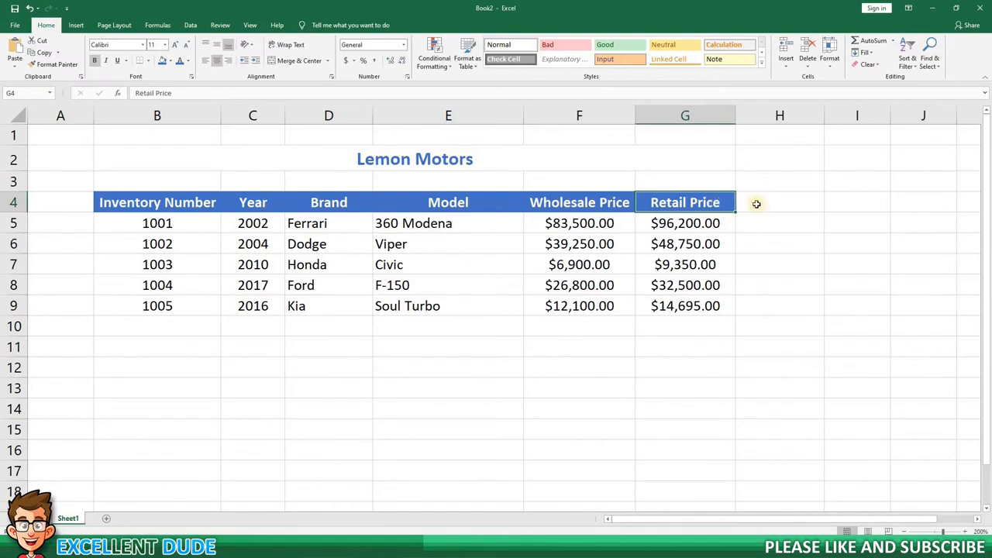
pyautogui.click(754, 203)
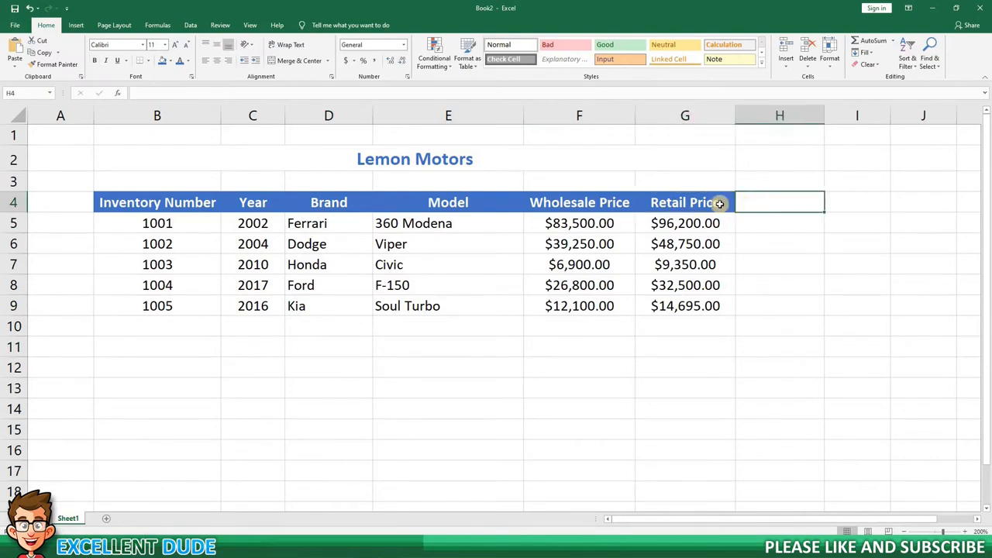
pyautogui.click(719, 203)
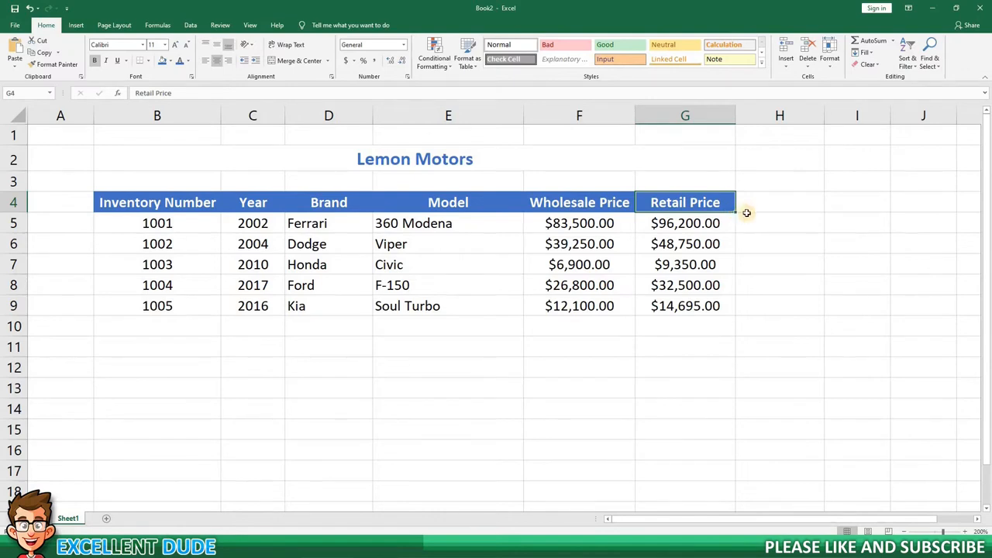
pyautogui.click(742, 208)
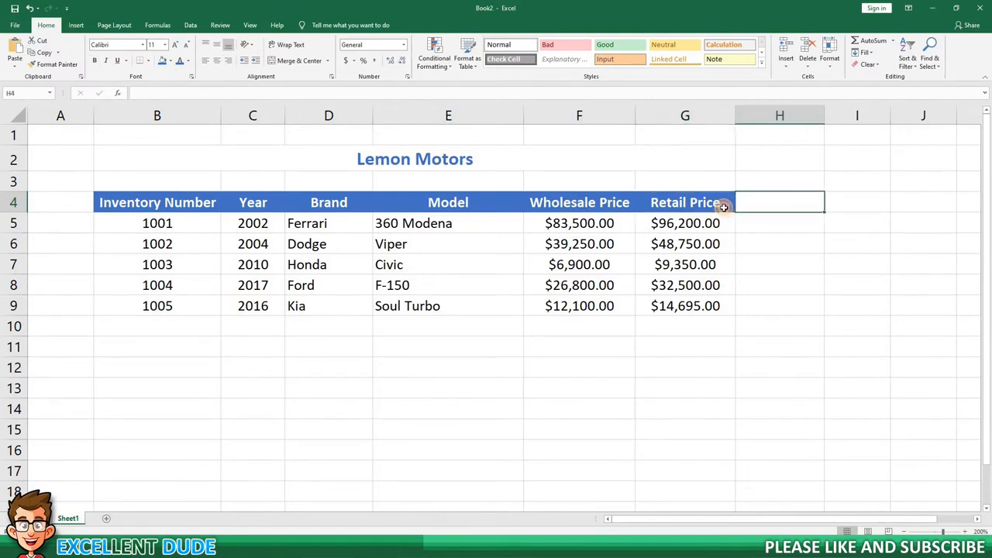
pyautogui.click(723, 207)
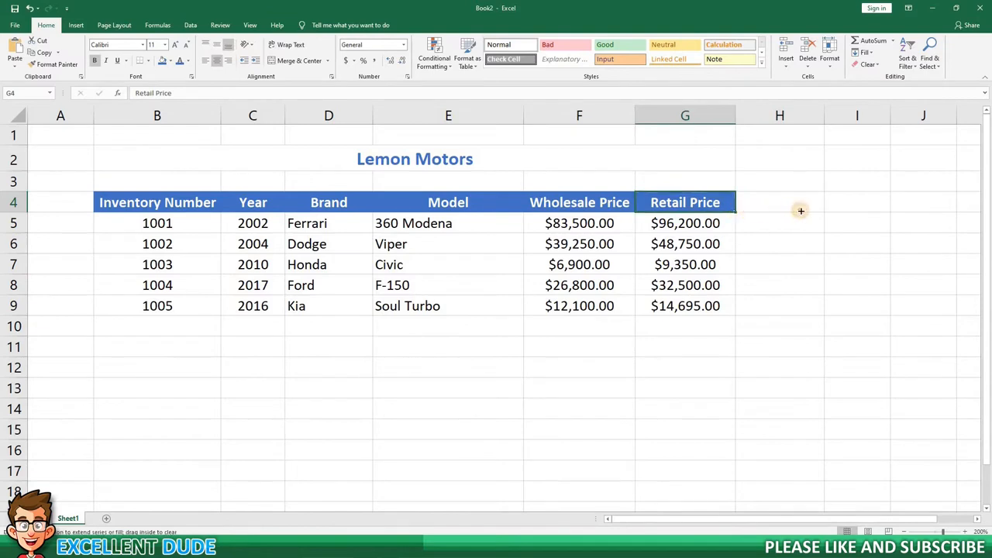
pyautogui.moveTo(800, 210); pyautogui.dragTo(780, 230)
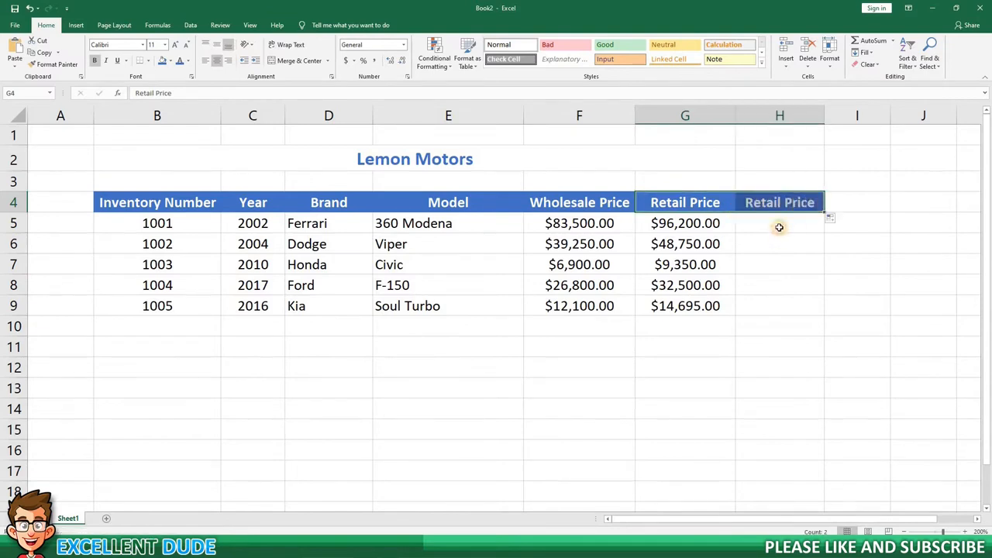
# - Replace the copied heading text in H4 with Profit
pyautogui.click(775, 206)
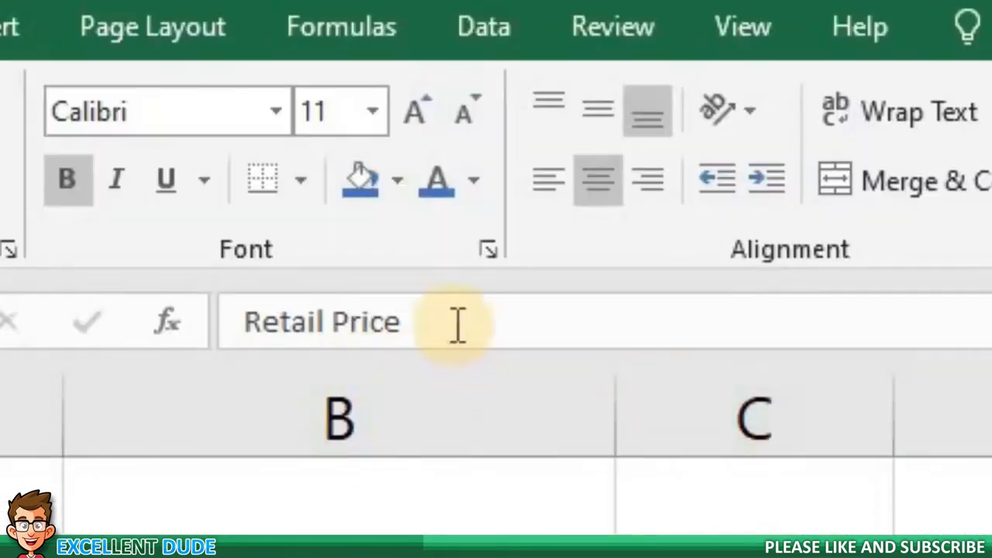
pyautogui.moveTo(401, 322); pyautogui.dragTo(226, 297)
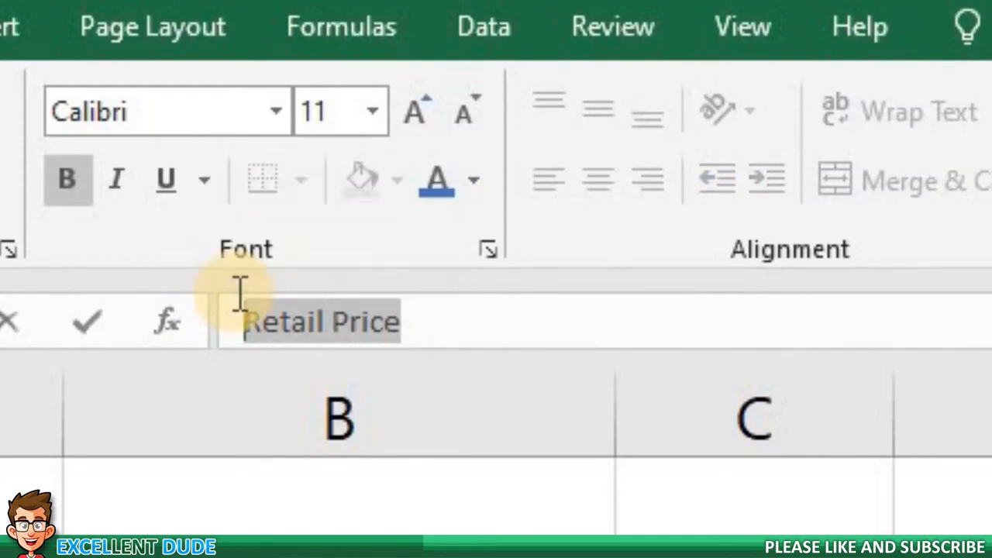
pyautogui.write('Profit')
pyautogui.press('Return')
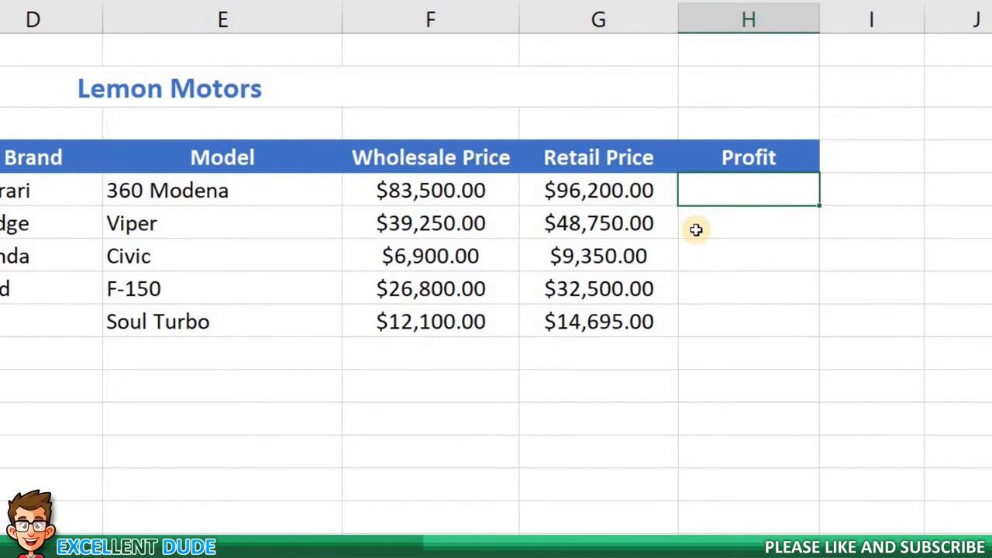
# - Enter the formula =g5-f5 in H5 to calculate the first car's profit from its retail and wholesale prices
pyautogui.write('=')
pyautogui.write('g5')
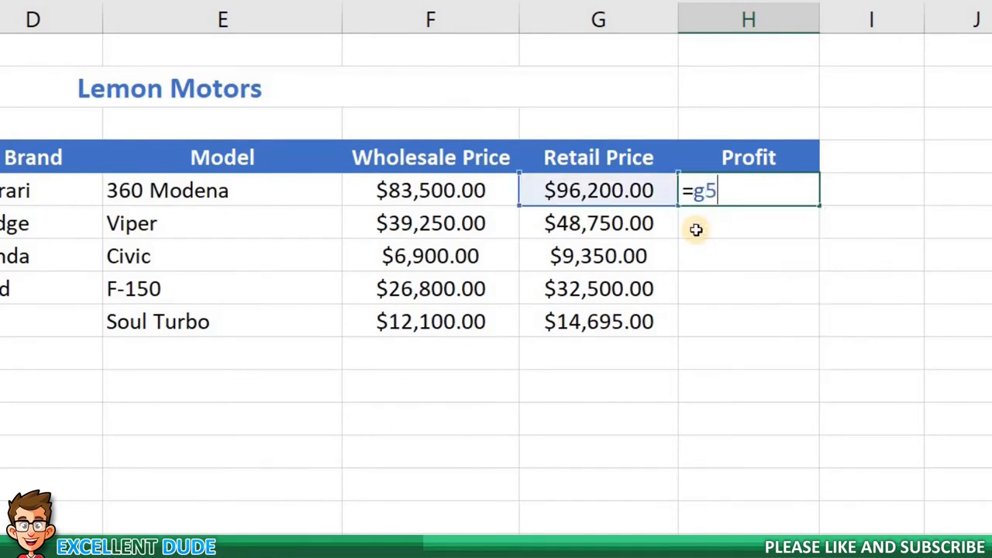
pyautogui.write('-f5')
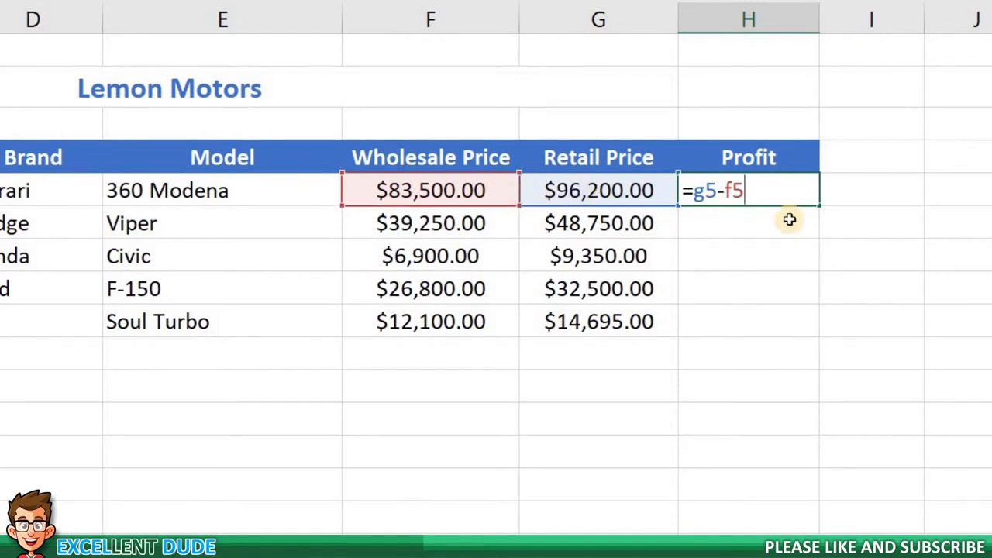
pyautogui.press('Return')
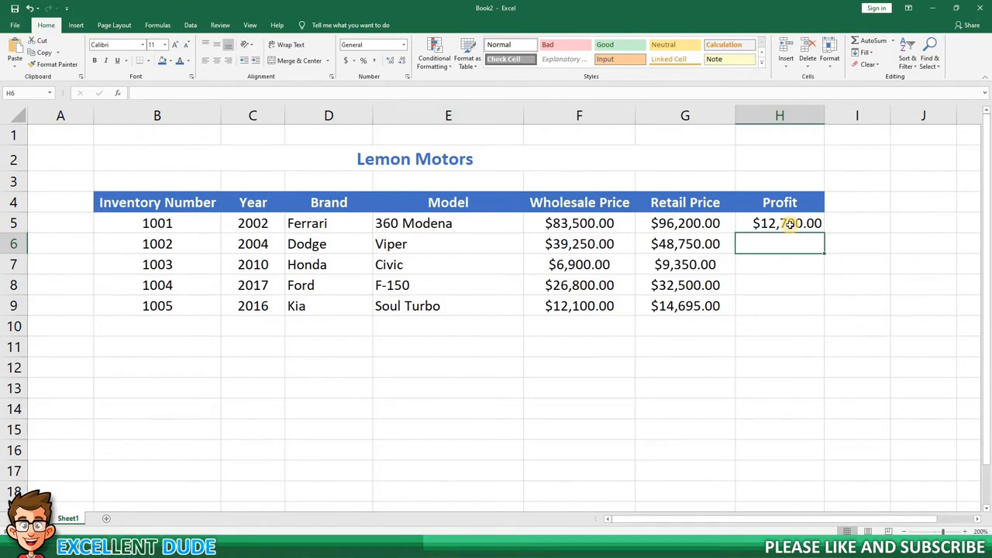
# - Copy the profit formula from H5 down through H9 with AutoFill
pyautogui.click(809, 228)
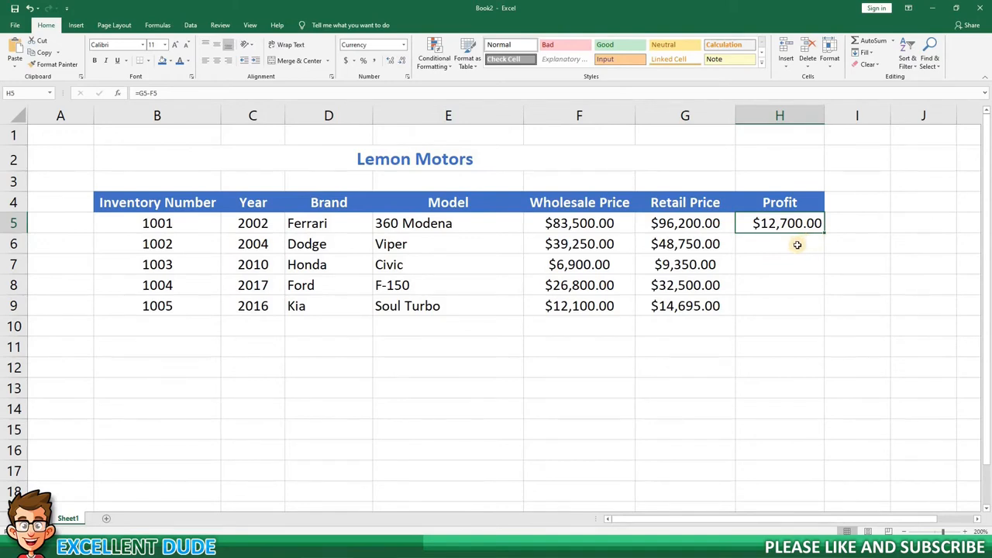
pyautogui.moveTo(796, 244); pyautogui.dragTo(806, 296)
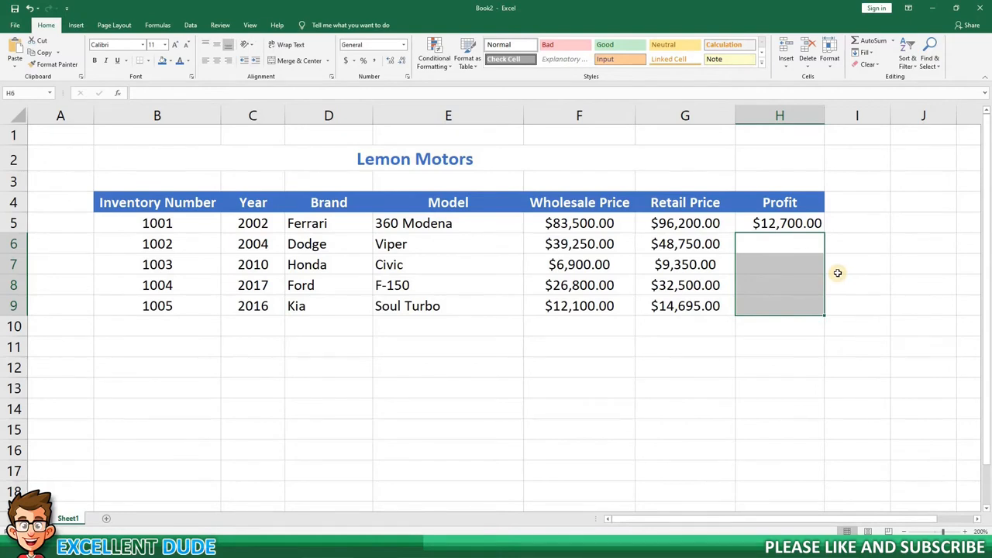
pyautogui.click(837, 273)
pyautogui.click(820, 226)
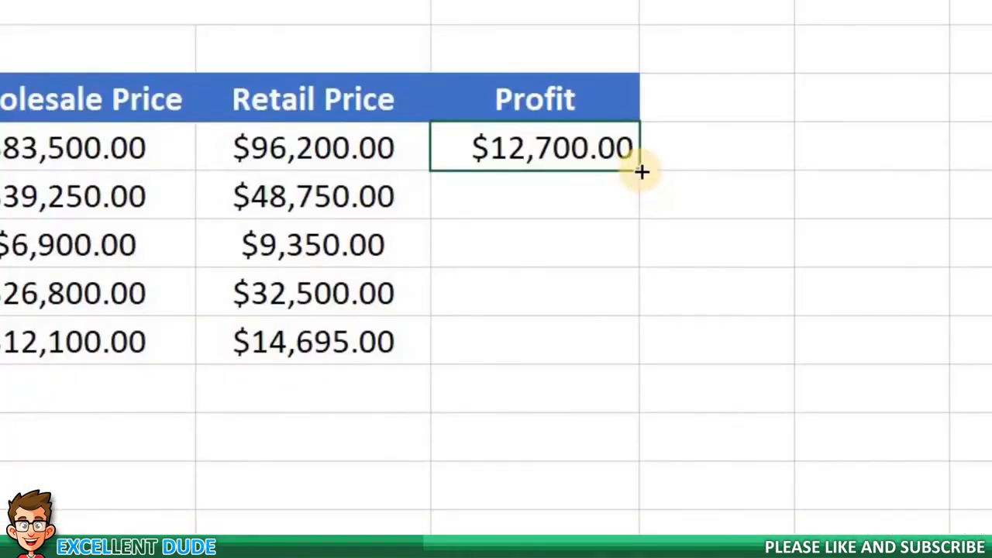
pyautogui.doubleClick(640, 170)
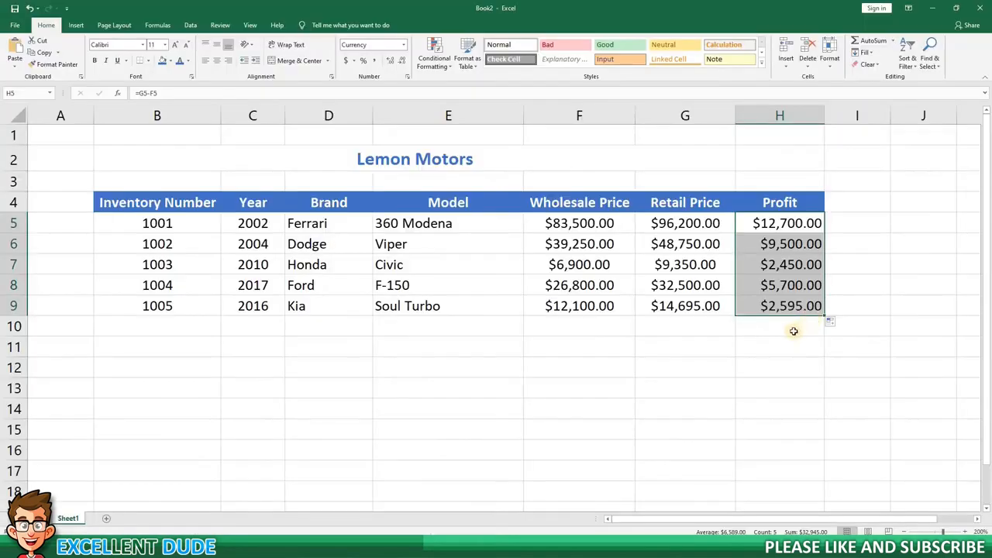
pyautogui.click(806, 323)
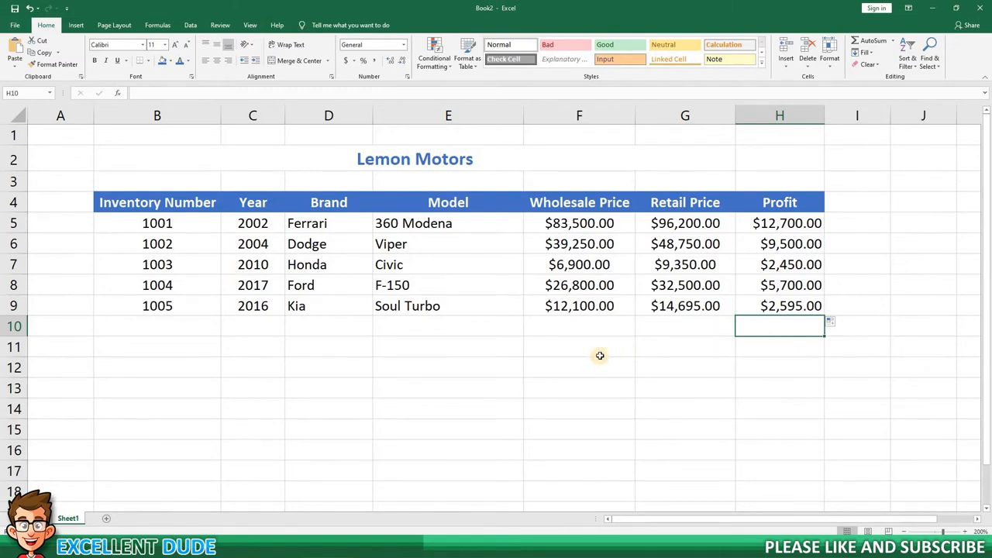
# - Unmerge the Lemon Motors title and merge and center it across B2:H2
pyautogui.click(731, 157)
pyautogui.click(750, 157)
pyautogui.press('Left')
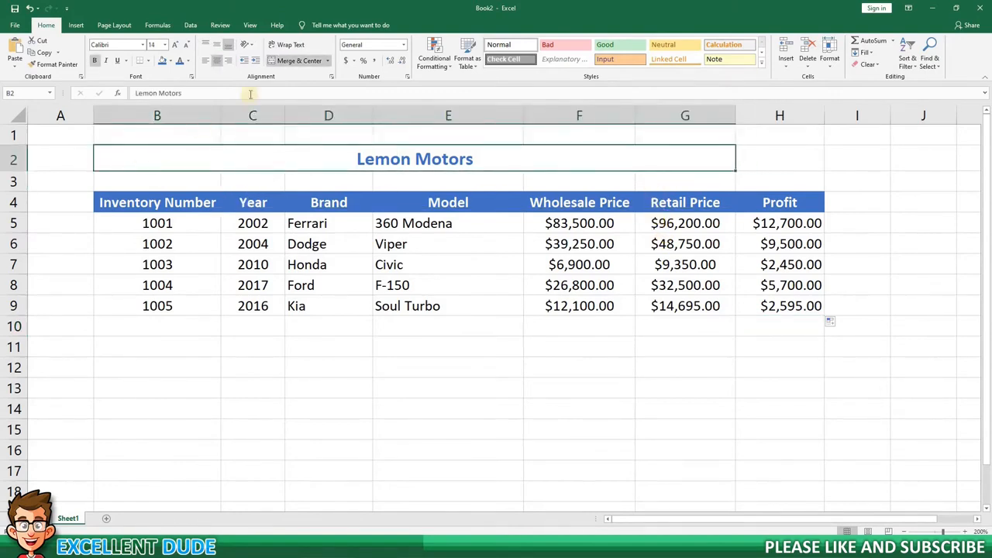
pyautogui.click(284, 64)
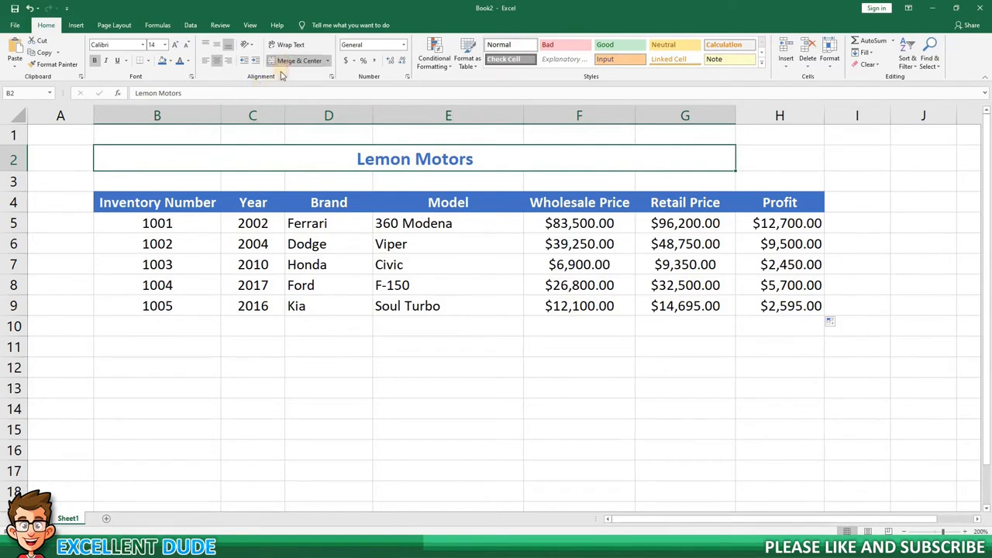
pyautogui.click(215, 159)
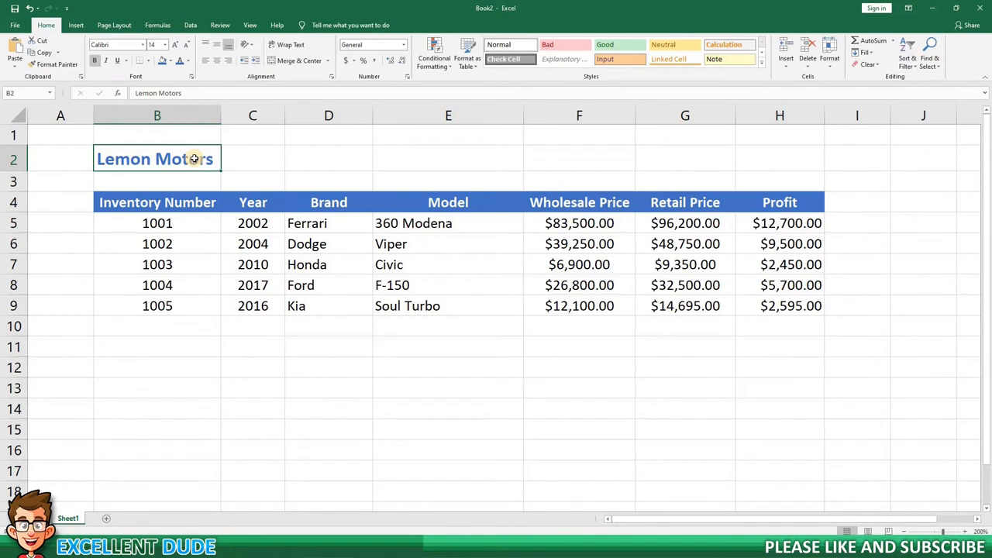
pyautogui.moveTo(195, 159); pyautogui.dragTo(760, 158)
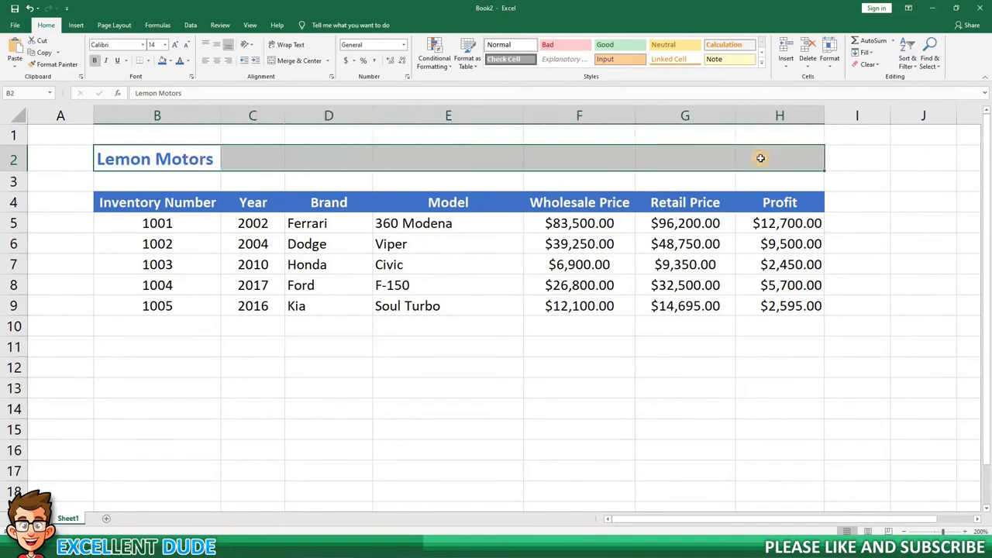
pyautogui.click(296, 61)
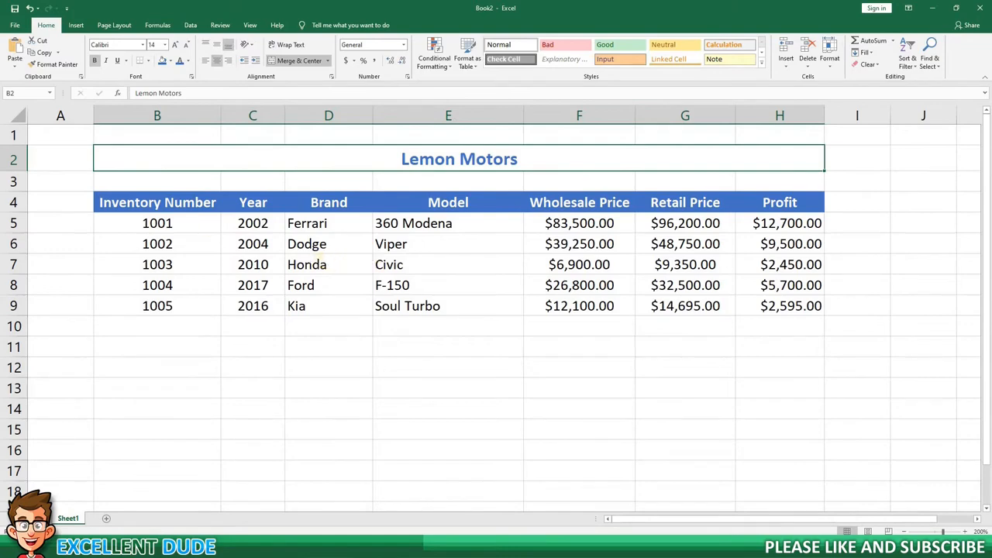
# - Paste the additional car records starting at C10 and extend the inventory numbers down column B through 1018
pyautogui.click(257, 328)
pyautogui.hotkey('ctrl', 'v')
pyautogui.click(289, 371)
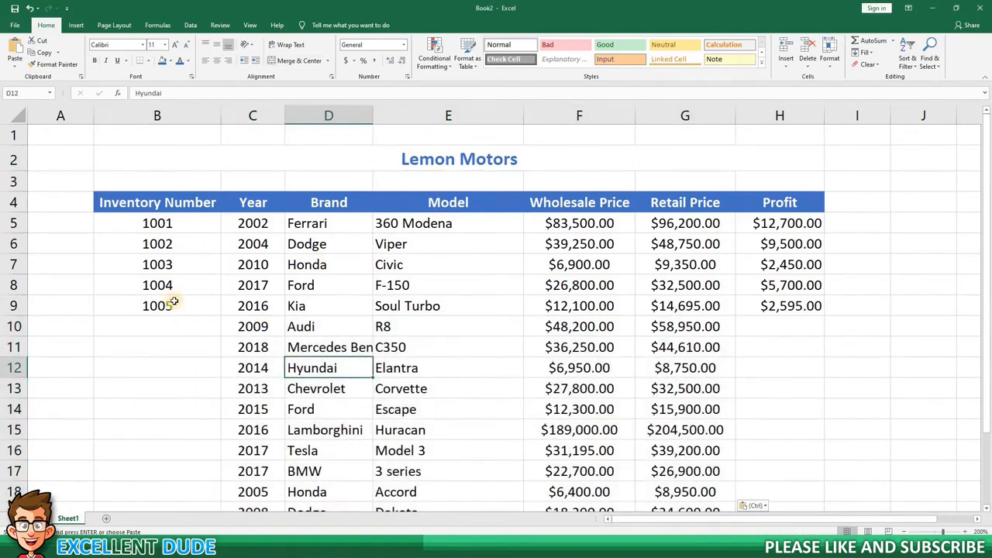
pyautogui.moveTo(172, 286); pyautogui.dragTo(222, 493)
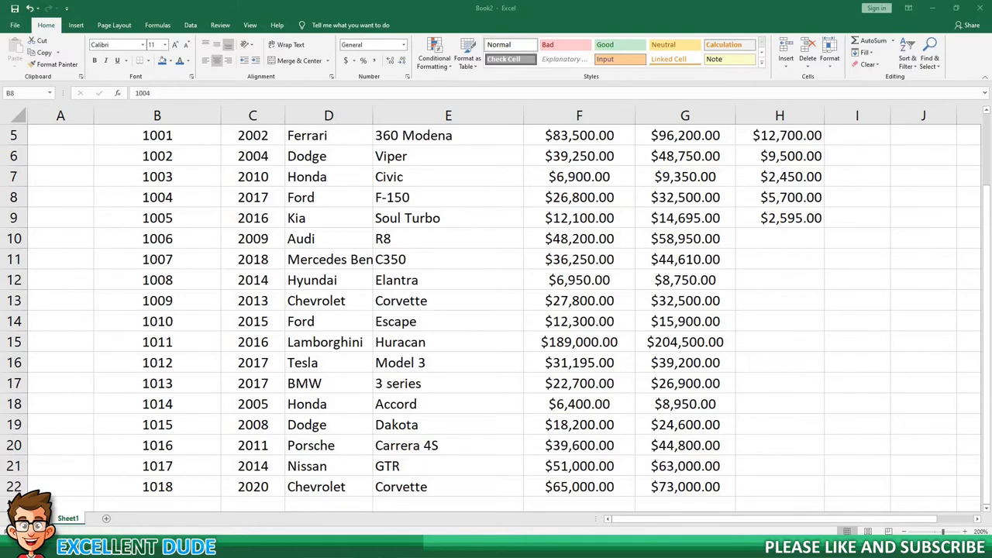
# - AutoFit the Brand column's width and fill the Profit formula from H9 down to row 22
pyautogui.doubleClick(373, 114)
pyautogui.click(839, 222)
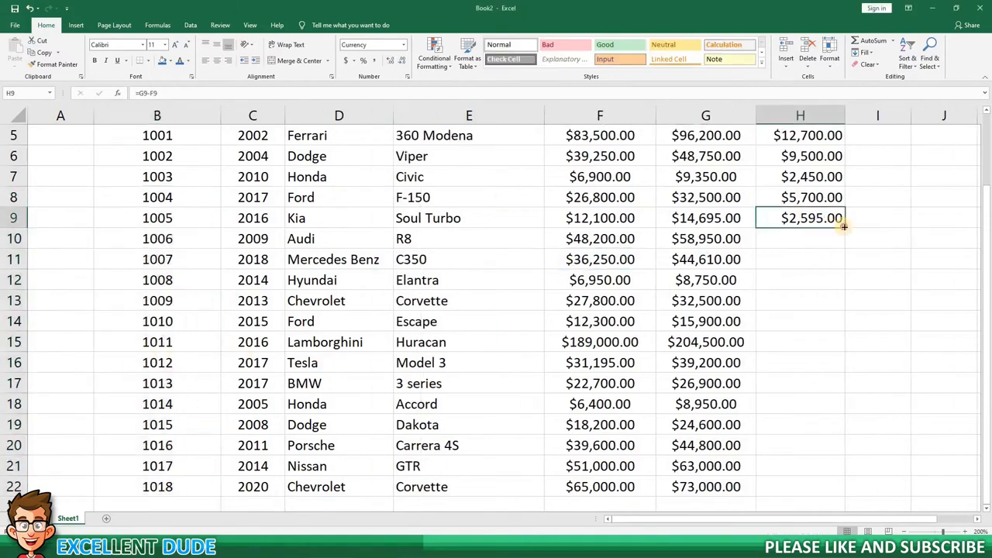
pyautogui.doubleClick(842, 225)
pyautogui.click(877, 280)
pyautogui.scroll(1, 496, 310)
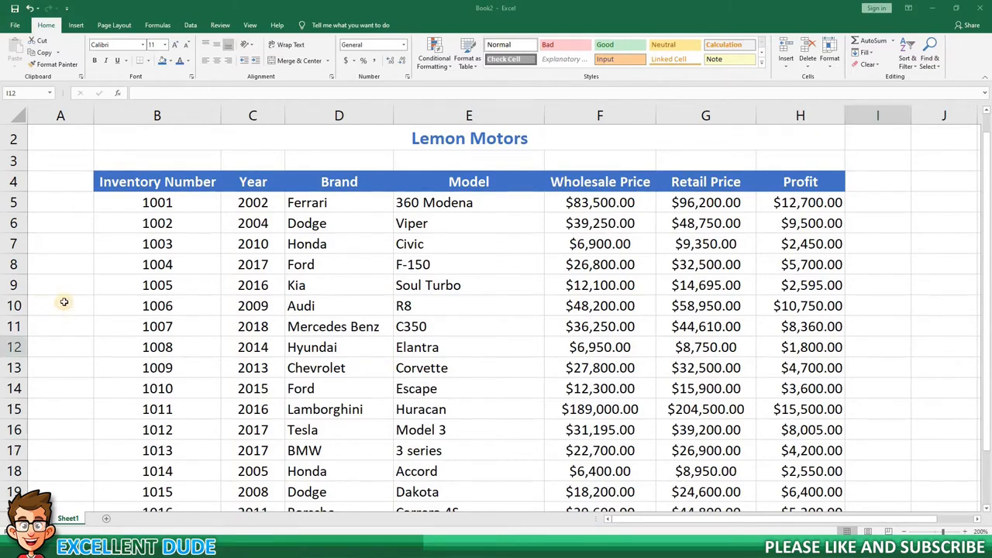
pyautogui.click(65, 299)
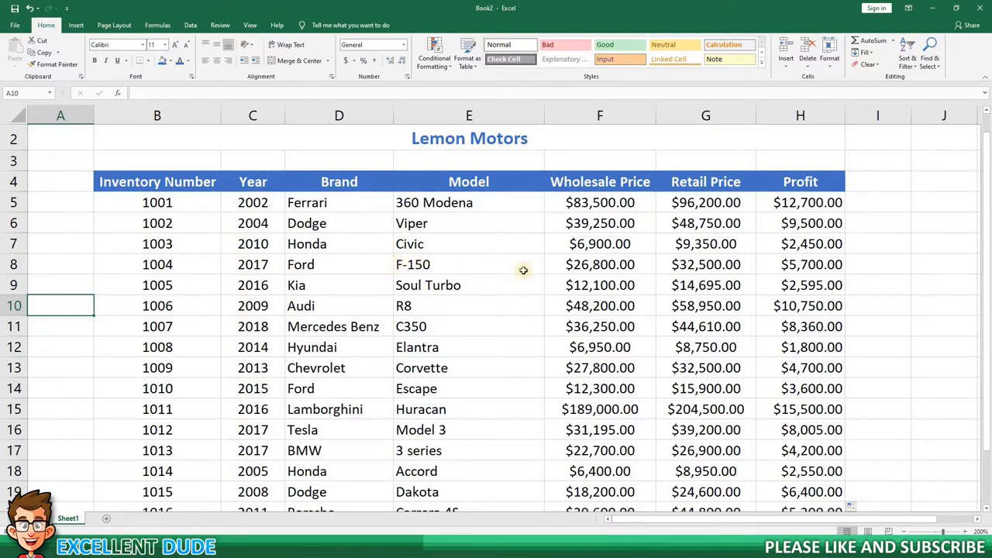
# - Sort the car table by Profit from largest to smallest
pyautogui.click(889, 259)
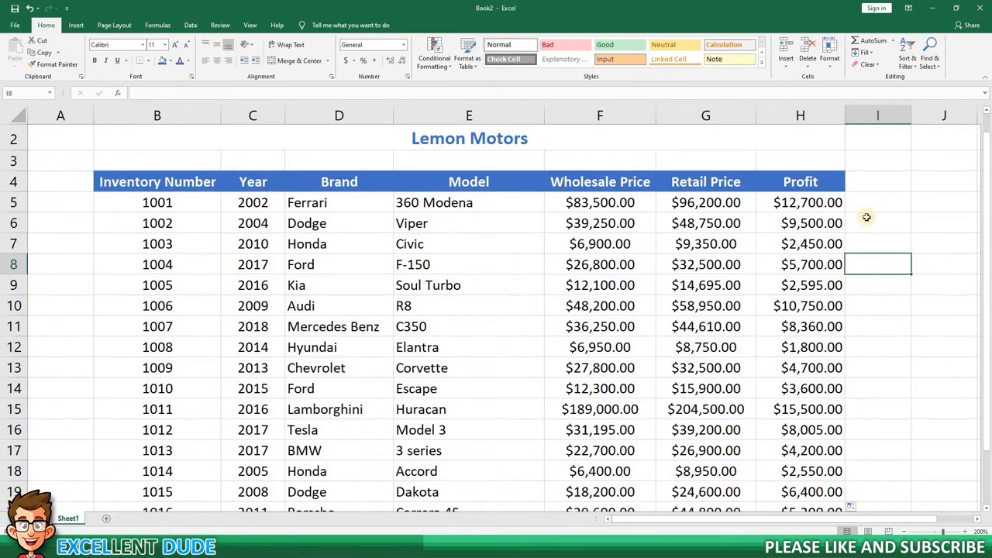
pyautogui.click(810, 202)
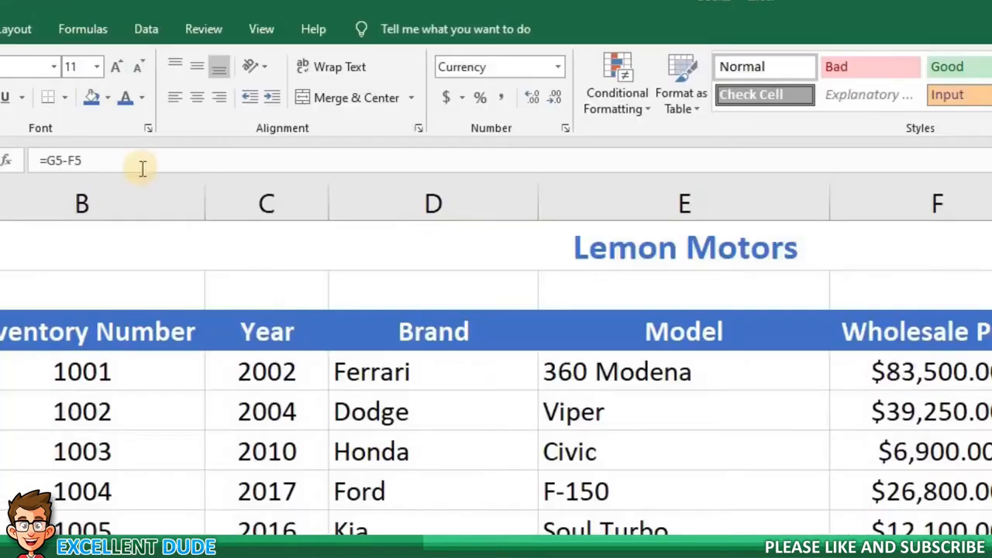
pyautogui.click(150, 28)
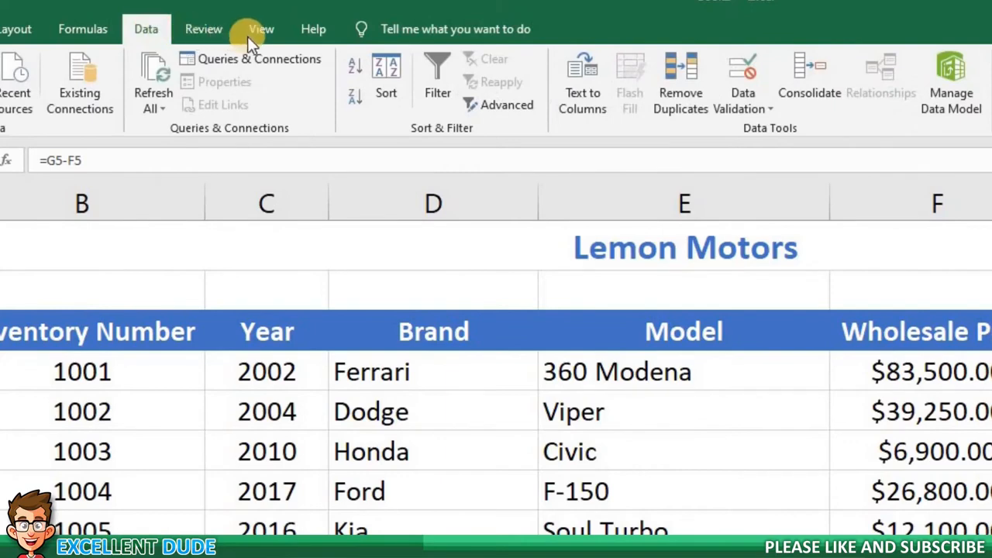
pyautogui.click(353, 96)
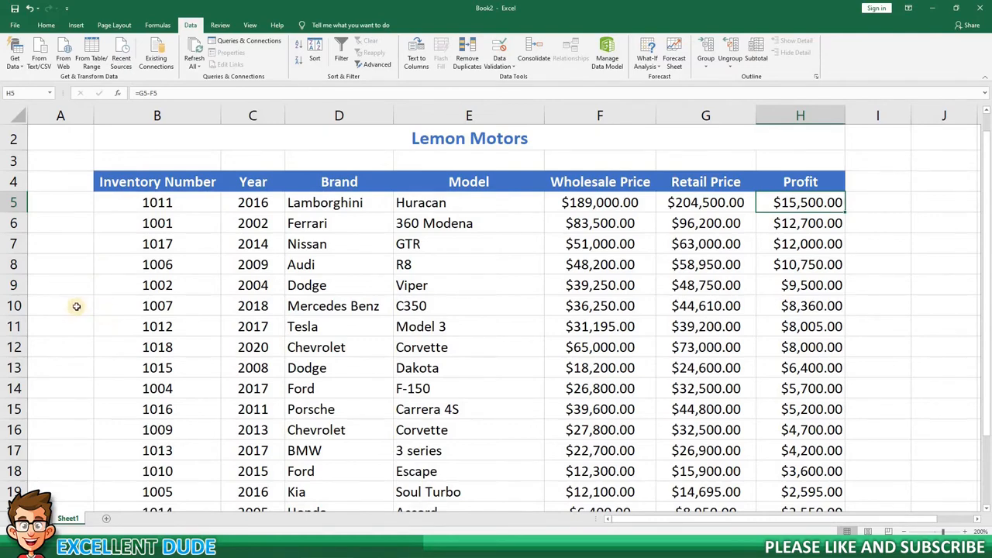
# - Sort the car table by Year from smallest to largest
pyautogui.click(252, 203)
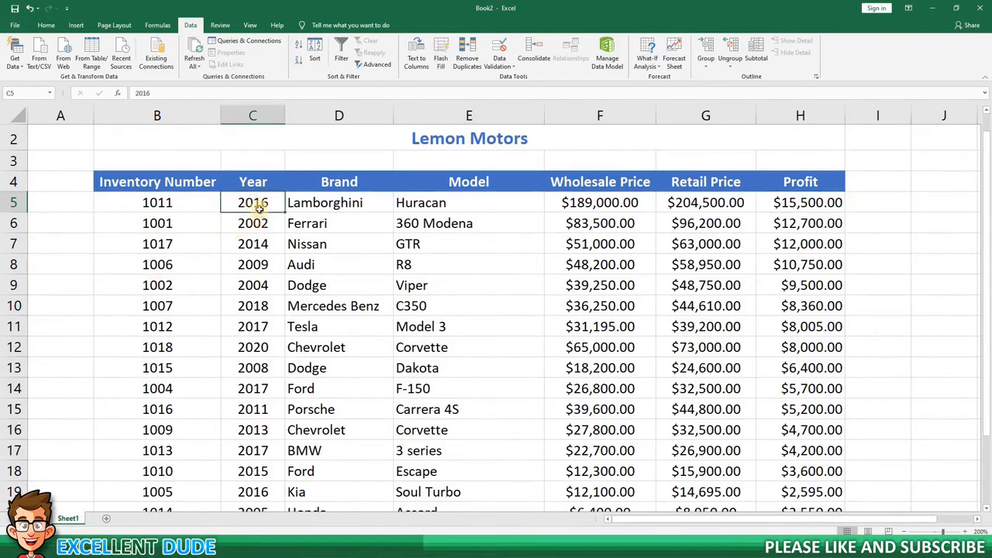
pyautogui.click(298, 44)
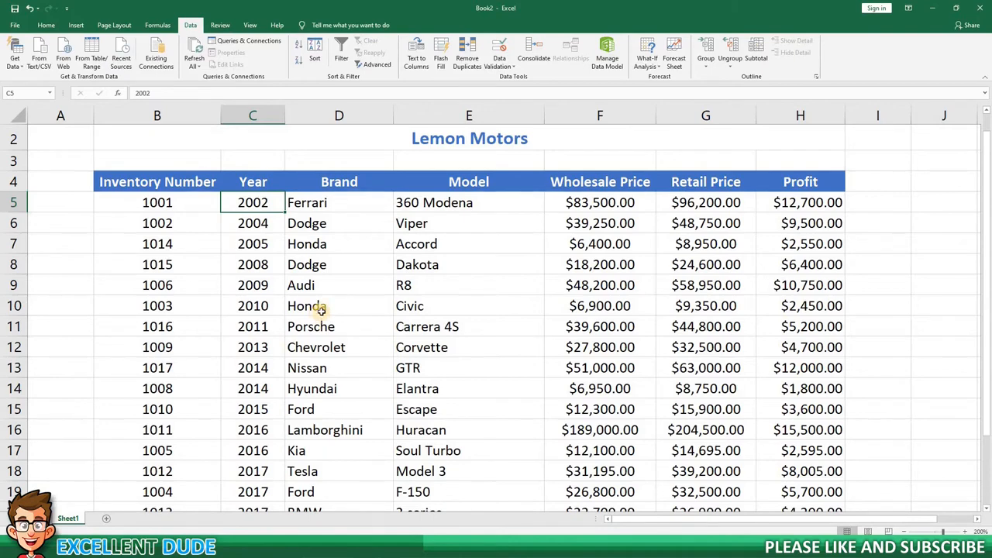
pyautogui.click(76, 268)
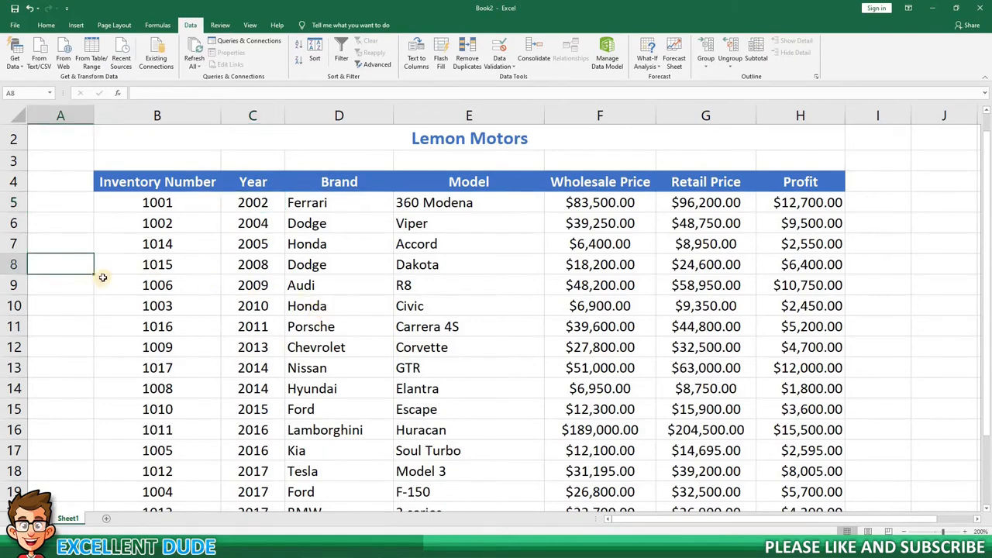
# - Turn on filtering for the table's header row, starting from the Year heading
pyautogui.click(230, 184)
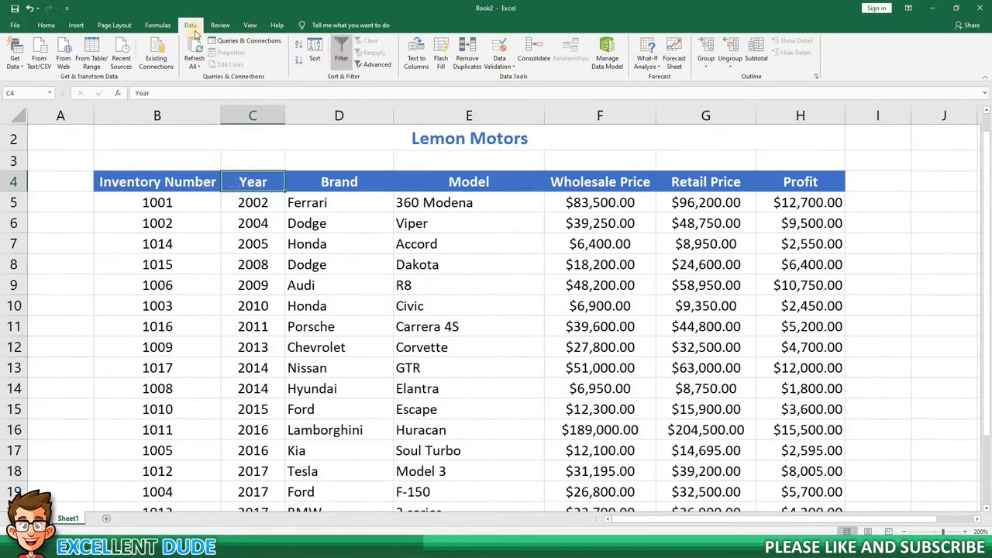
pyautogui.click(335, 54)
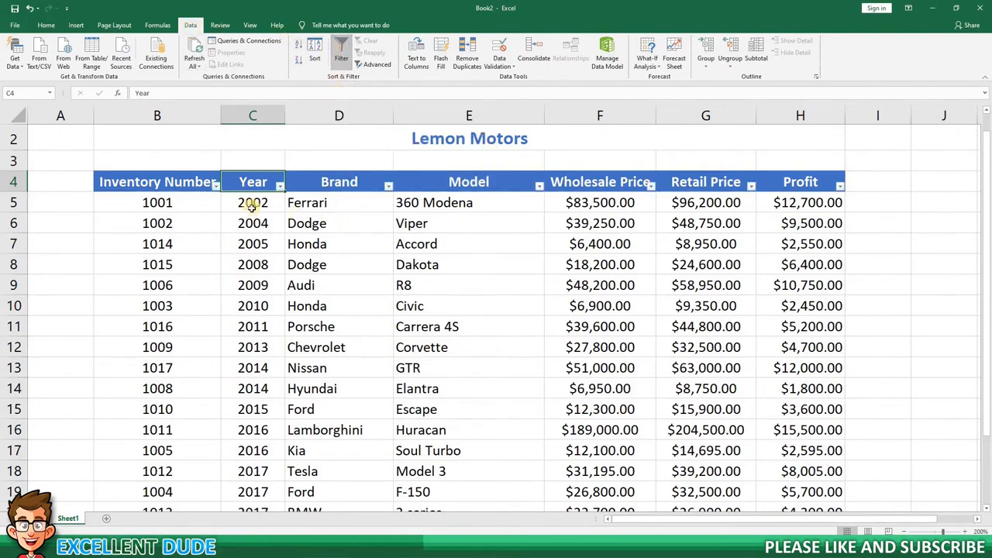
# - Look through the filter options of the table's columns from Inventory Number to Retail Price
pyautogui.click(215, 185)
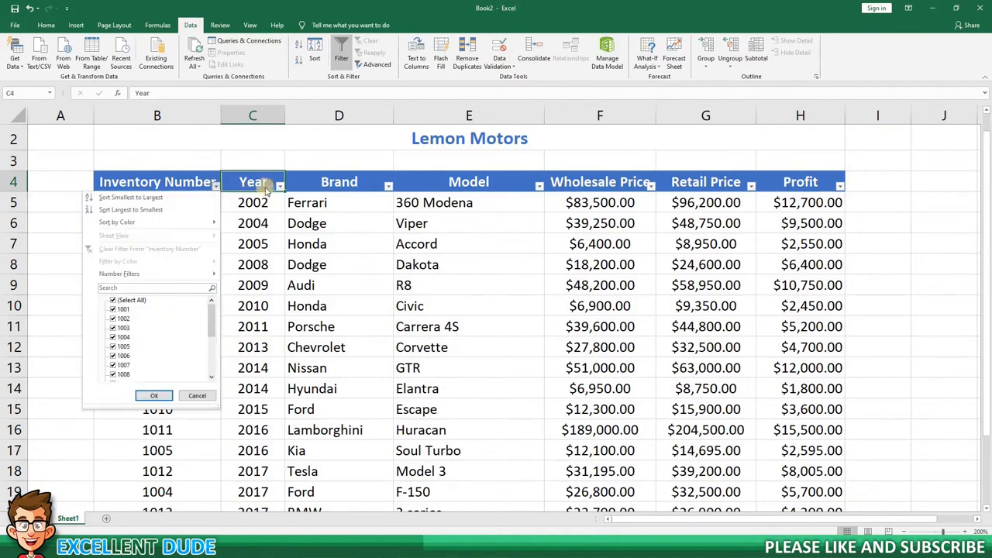
pyautogui.click(279, 186)
pyautogui.click(279, 186)
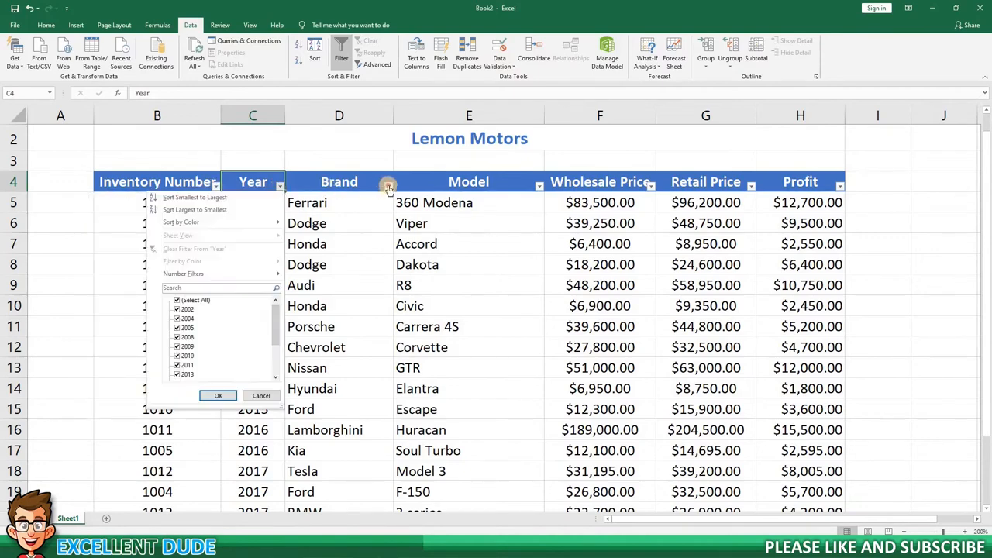
pyautogui.click(387, 186)
pyautogui.click(388, 186)
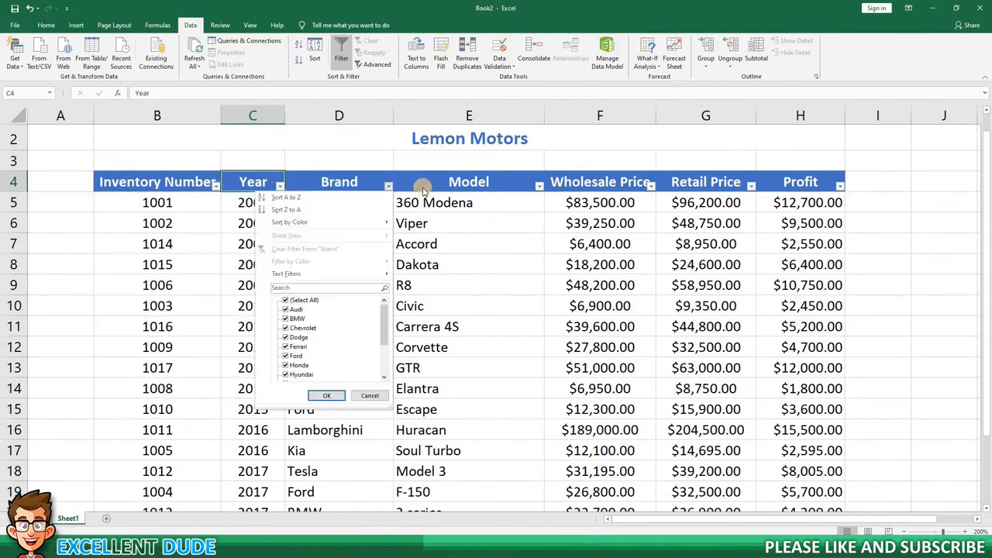
pyautogui.click(538, 186)
pyautogui.click(537, 186)
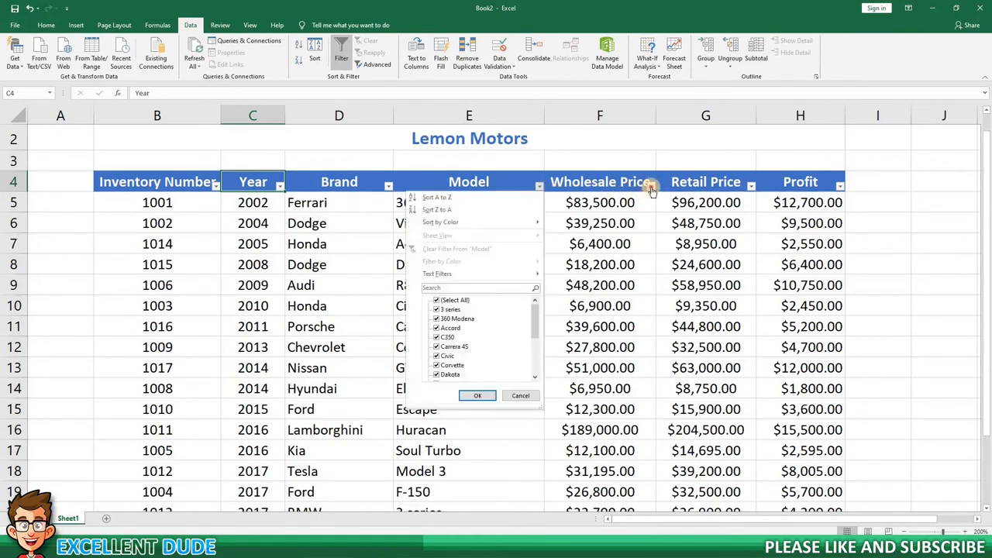
pyautogui.click(651, 187)
pyautogui.click(650, 188)
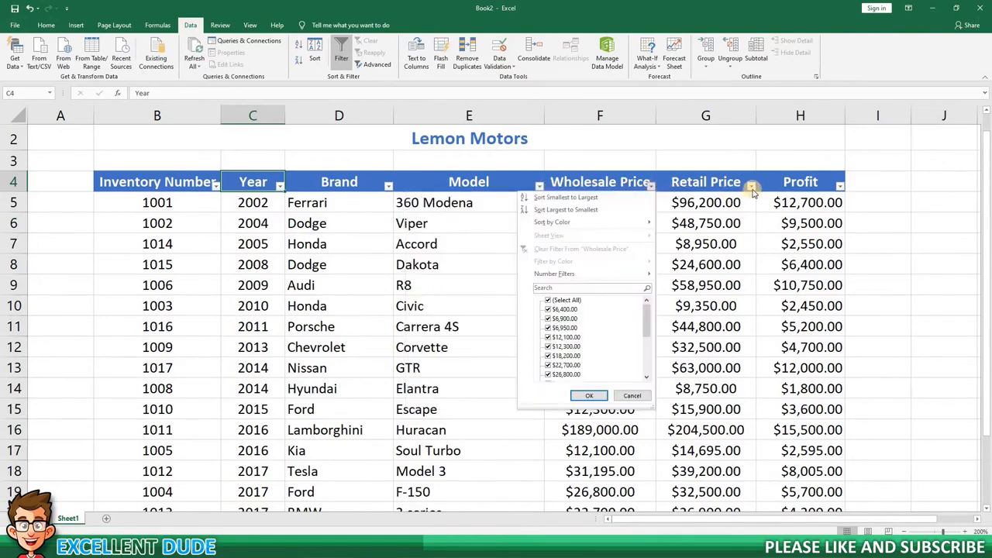
pyautogui.click(751, 188)
pyautogui.click(750, 188)
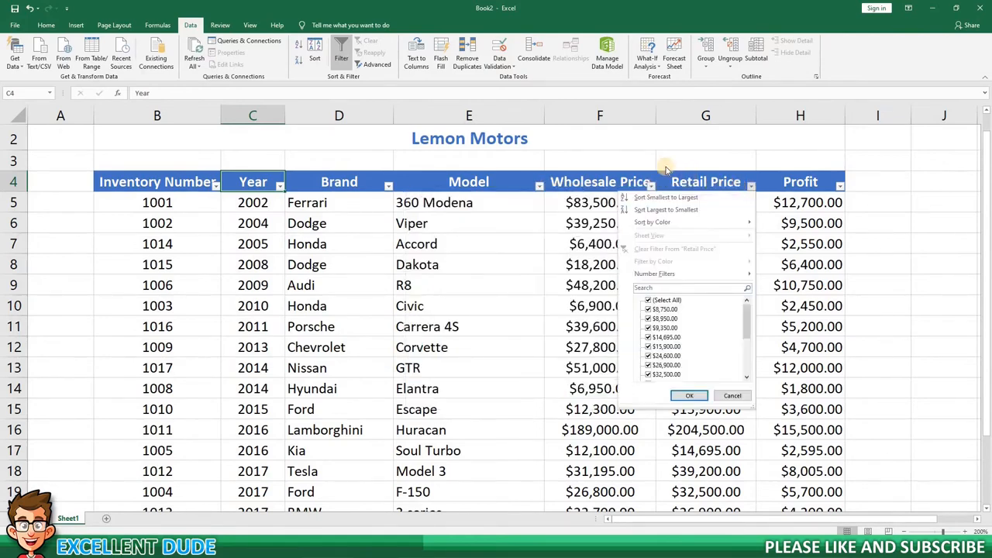
pyautogui.click(626, 153)
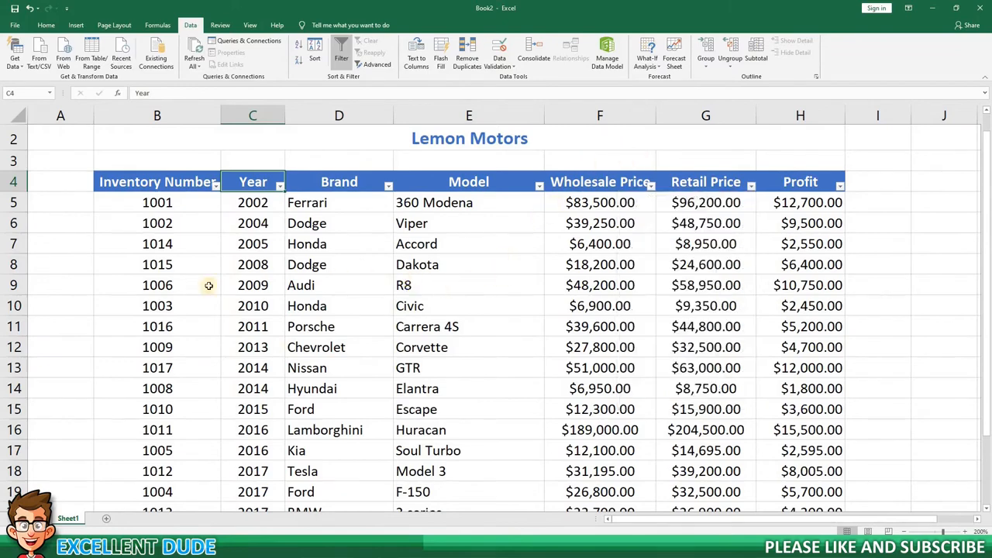
# - Filter the Year column to exclude 2002, 2004, 2005, 2008 and 2009
pyautogui.click(80, 266)
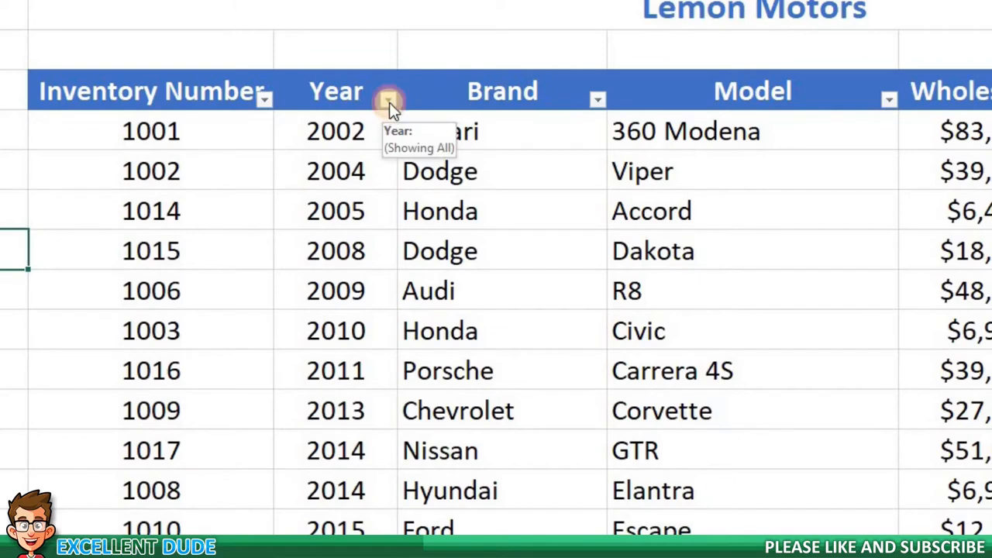
pyautogui.click(388, 101)
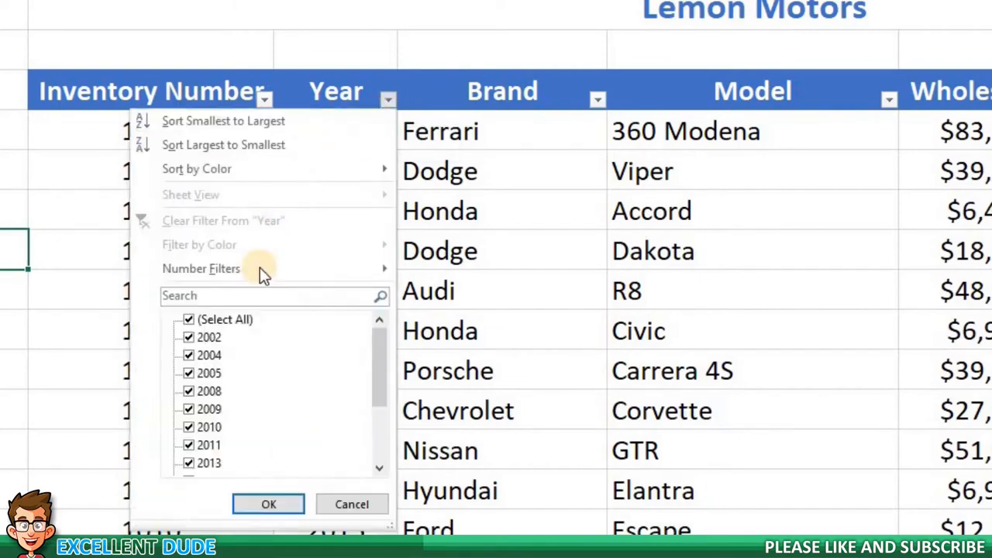
pyautogui.click(188, 408)
pyautogui.click(188, 391)
pyautogui.click(189, 373)
pyautogui.click(189, 355)
pyautogui.click(188, 337)
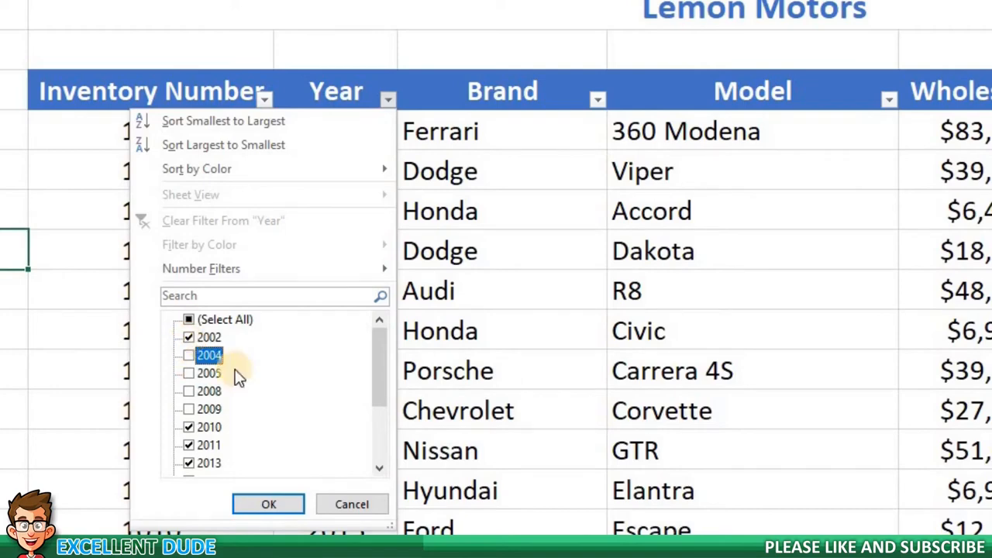
pyautogui.click(266, 508)
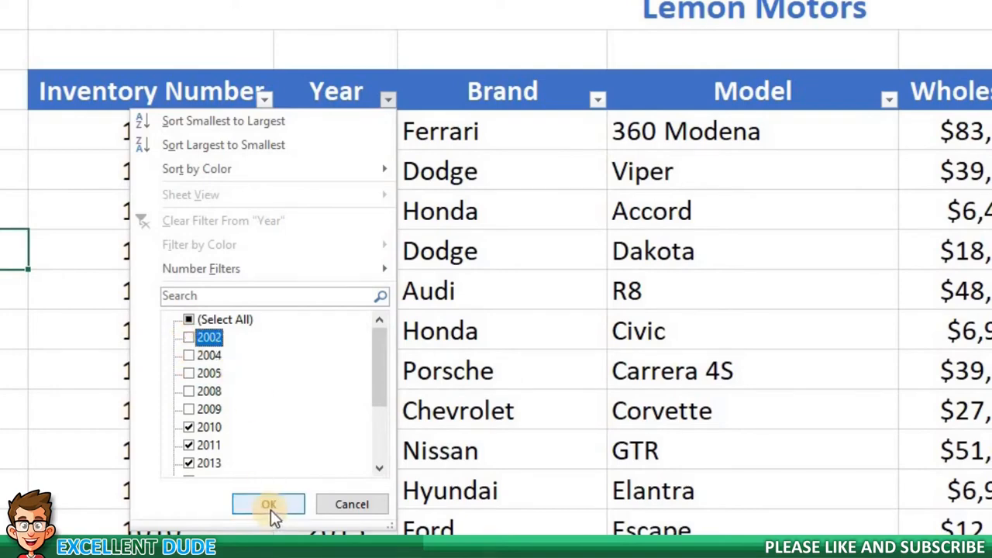
# - Apply the Year filter, and reselect all years so that every car is listed
pyautogui.click(268, 507)
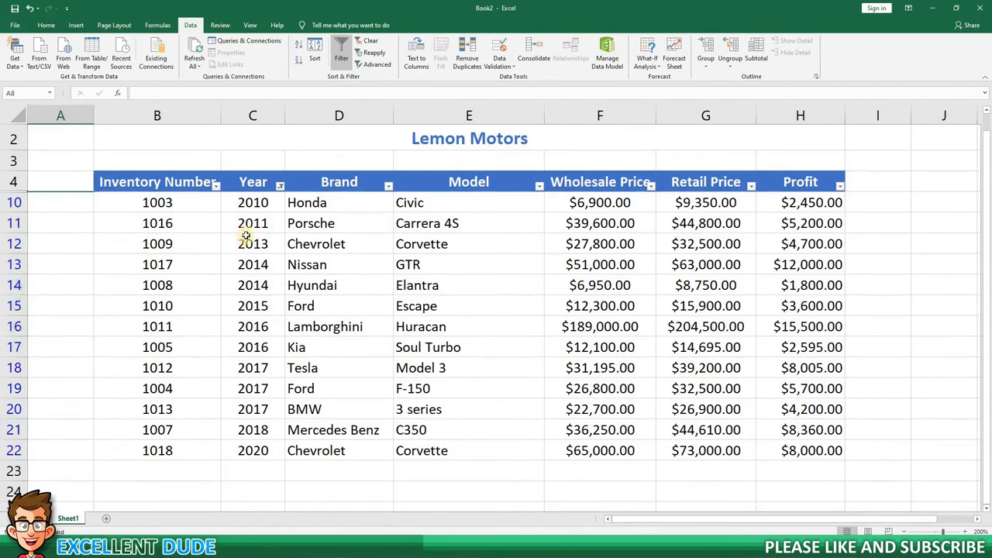
pyautogui.click(280, 185)
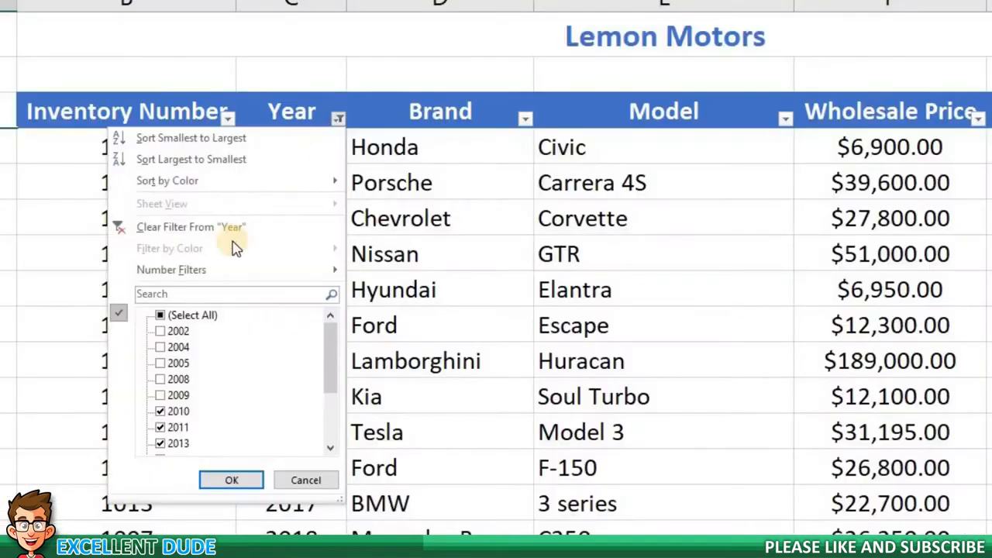
pyautogui.click(161, 315)
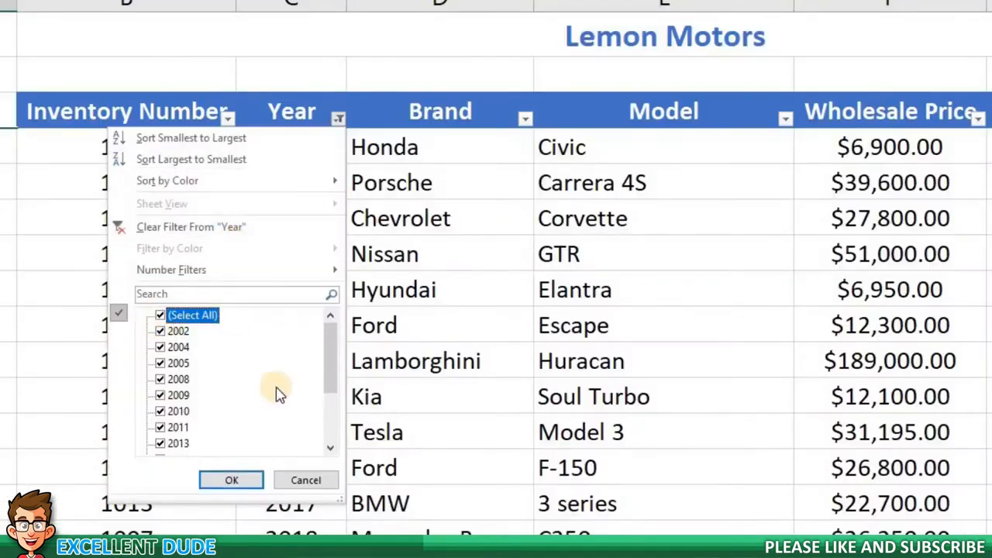
pyautogui.click(237, 480)
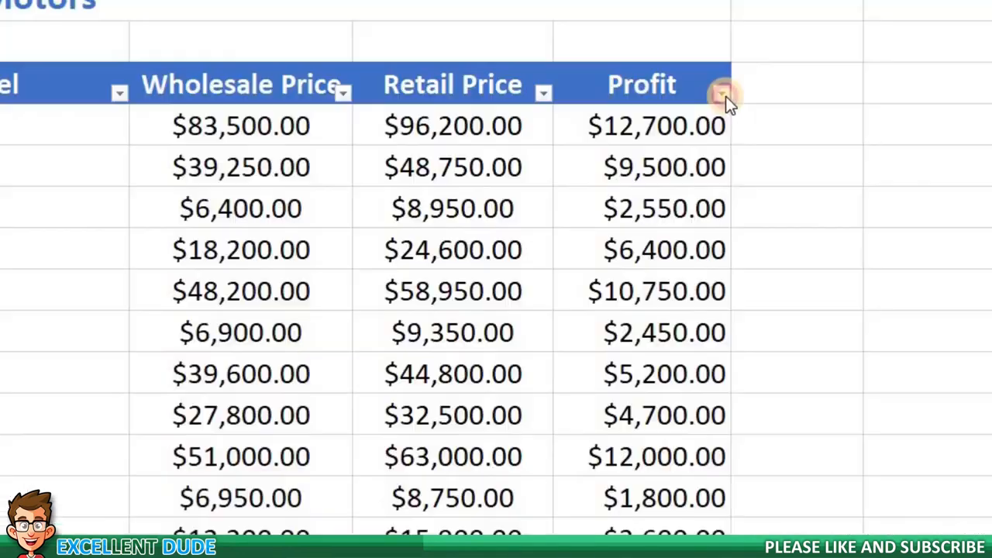
# - Filter the Profit column to show only cars with a profit greater than or equal to 5000
pyautogui.click(841, 189)
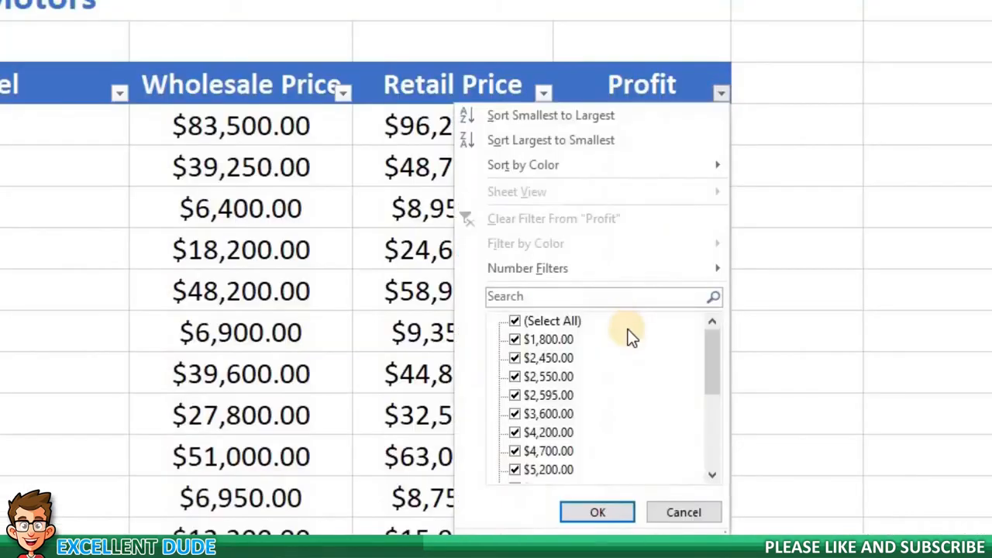
pyautogui.scroll(-2, 809, 335)
pyautogui.scroll(-1, 663, 403)
pyautogui.scroll(3, 663, 406)
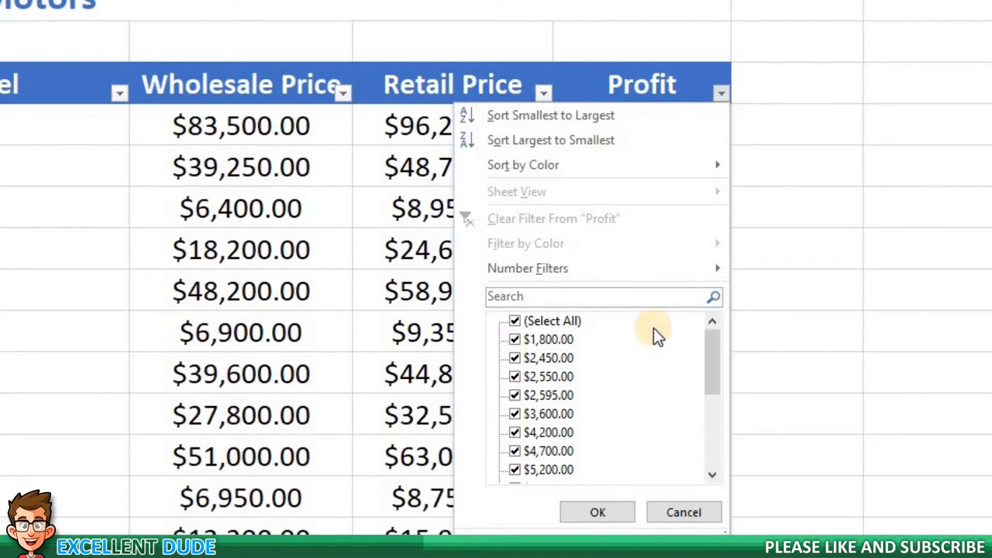
pyautogui.moveTo(558, 275)
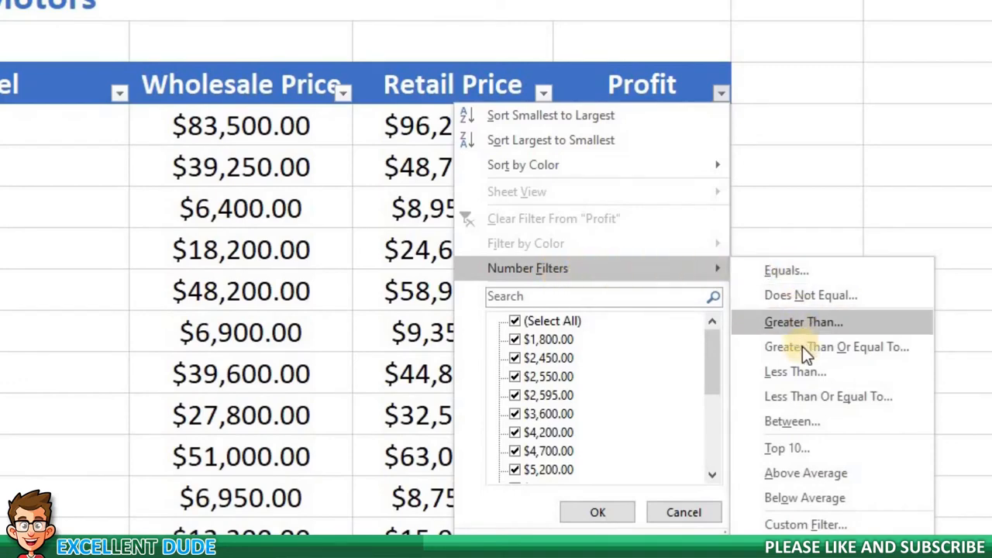
pyautogui.click(991, 341)
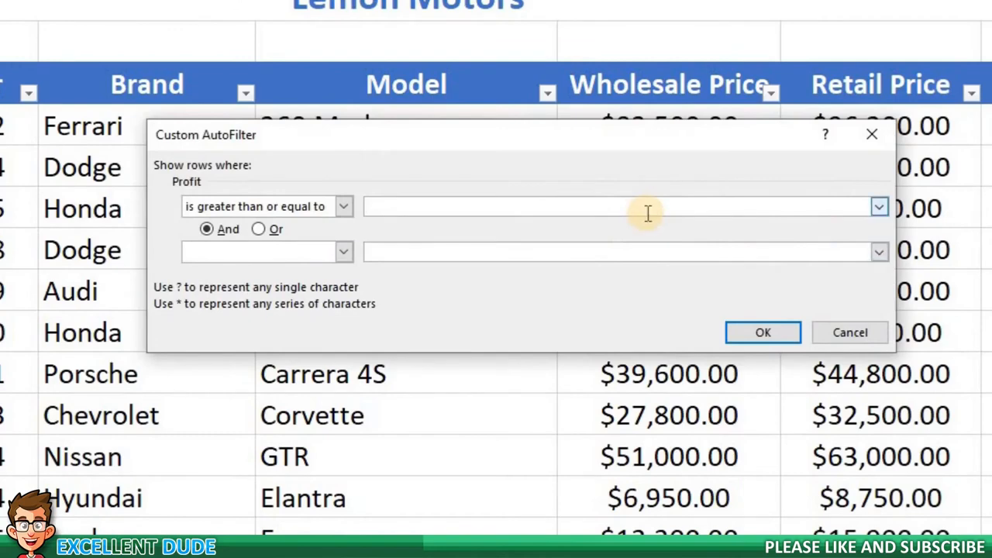
pyautogui.write('5000')
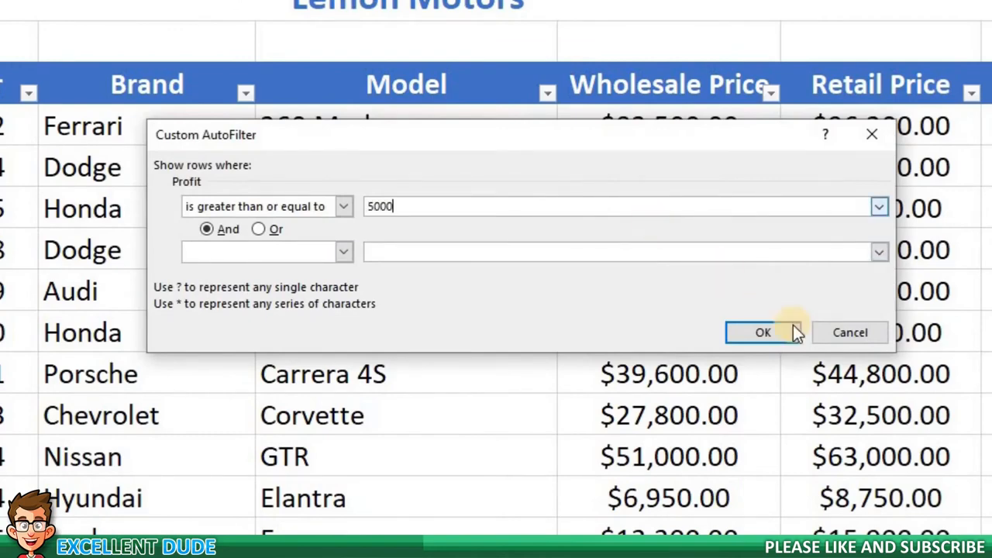
pyautogui.click(740, 332)
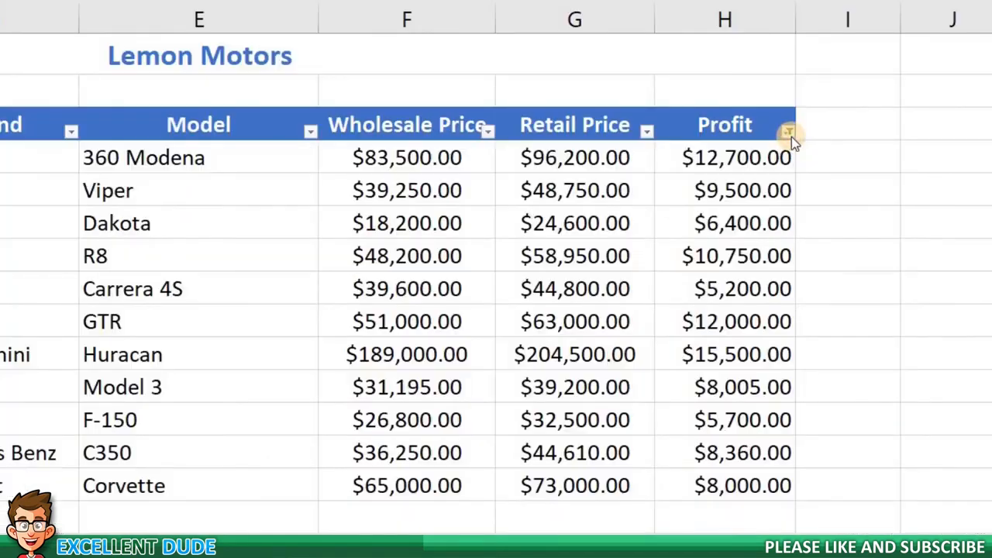
# - Clear the filter from the Profit column and turn off filtering for the whole table
pyautogui.click(788, 132)
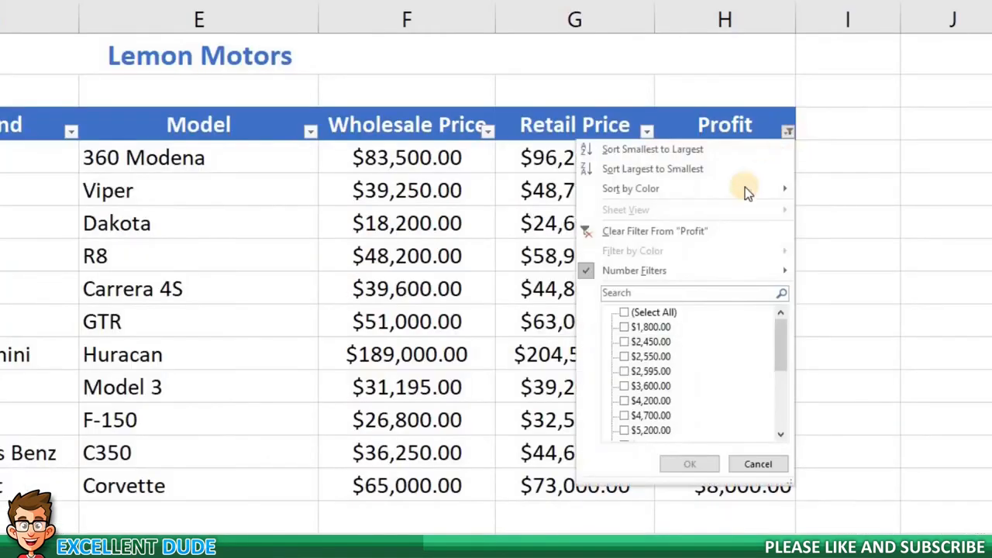
pyautogui.click(693, 231)
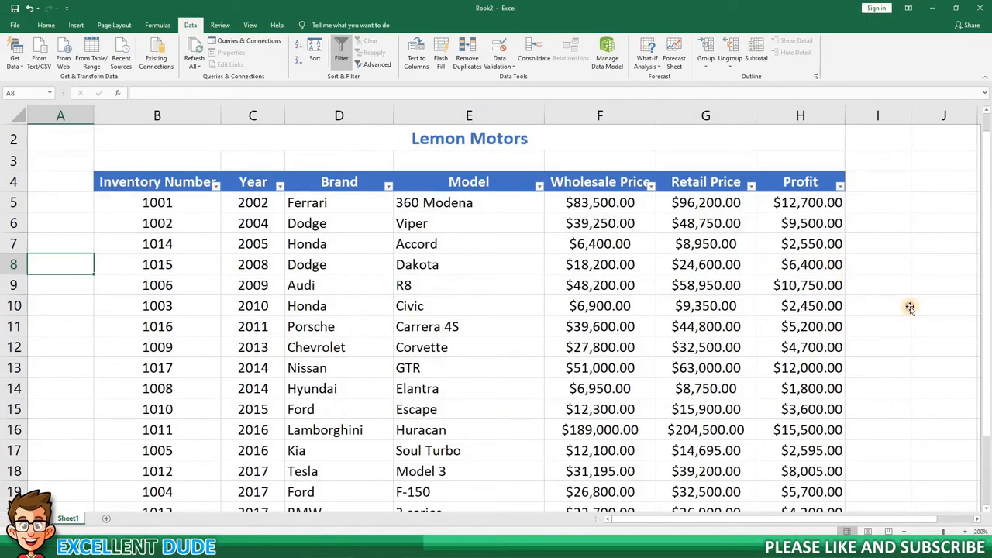
pyautogui.click(909, 307)
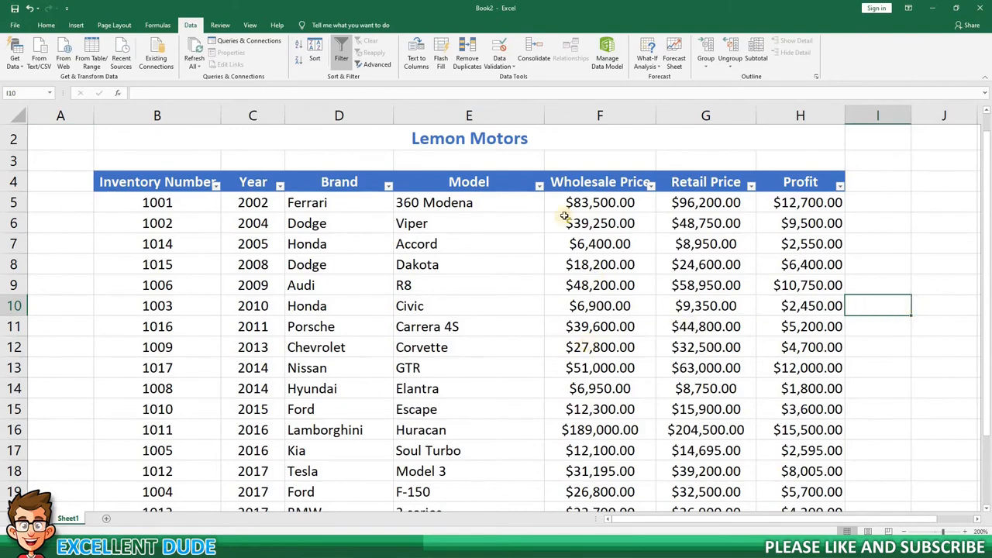
pyautogui.click(344, 59)
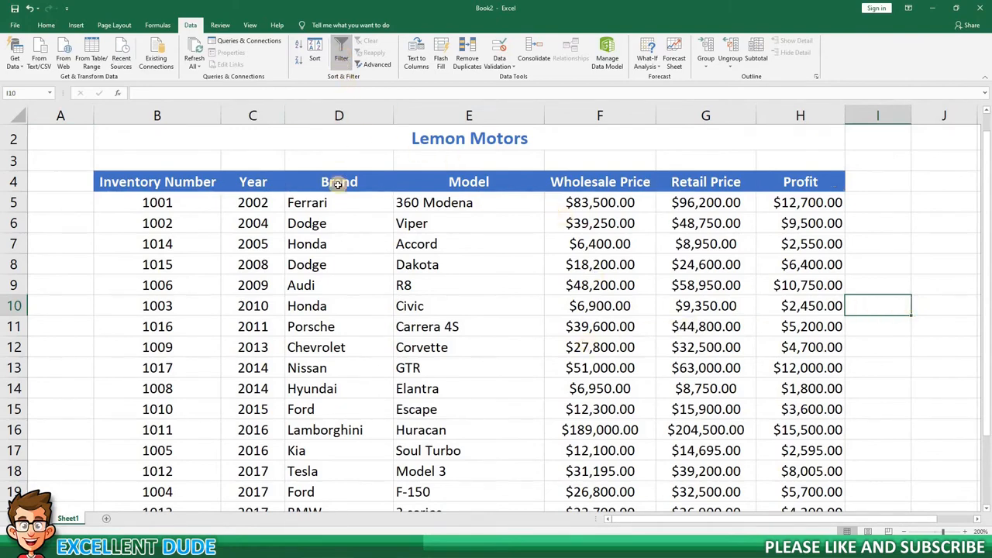
pyautogui.click(85, 280)
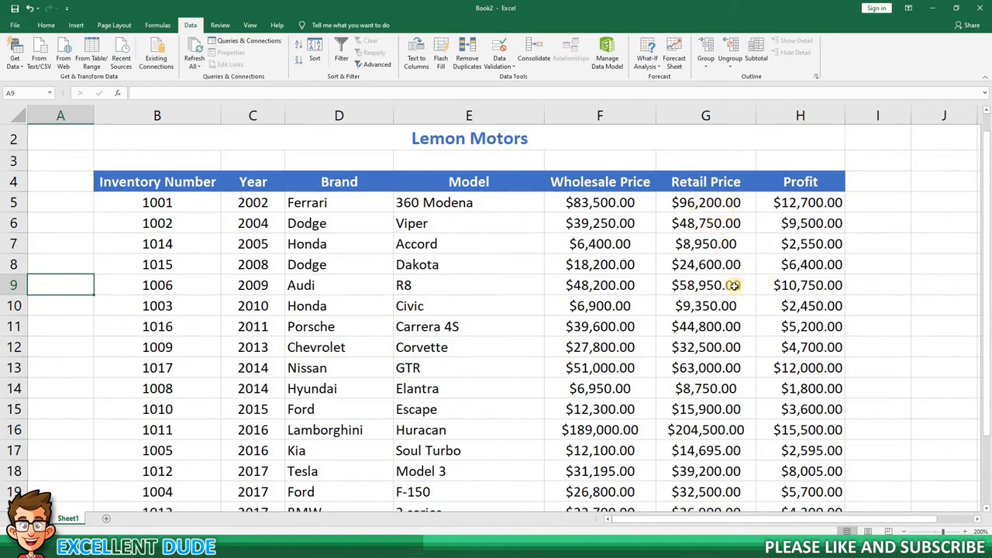
# - Total the Profit column in H23 with the formula =SUM(H5:H22), and clear the cell again
pyautogui.scroll(-2, 732, 285)
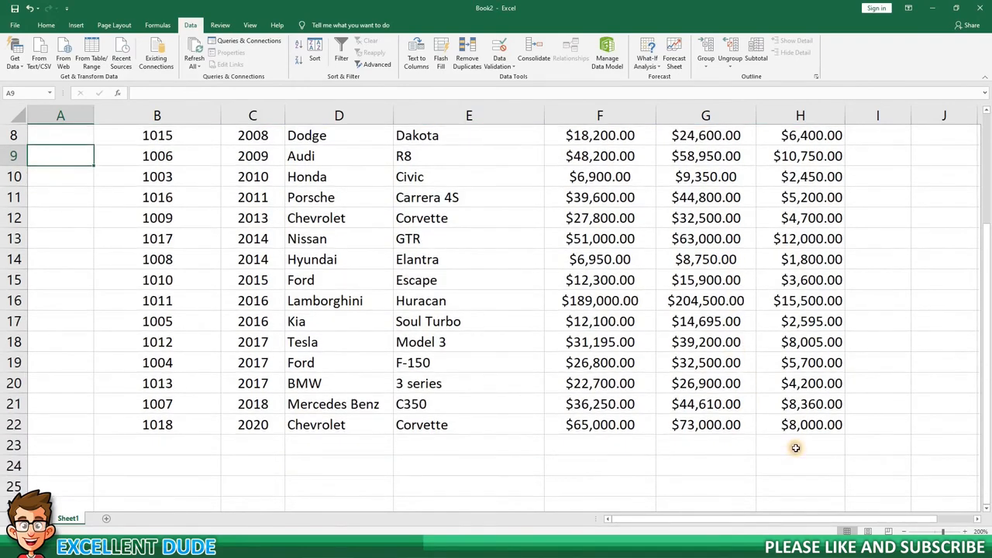
pyautogui.click(795, 448)
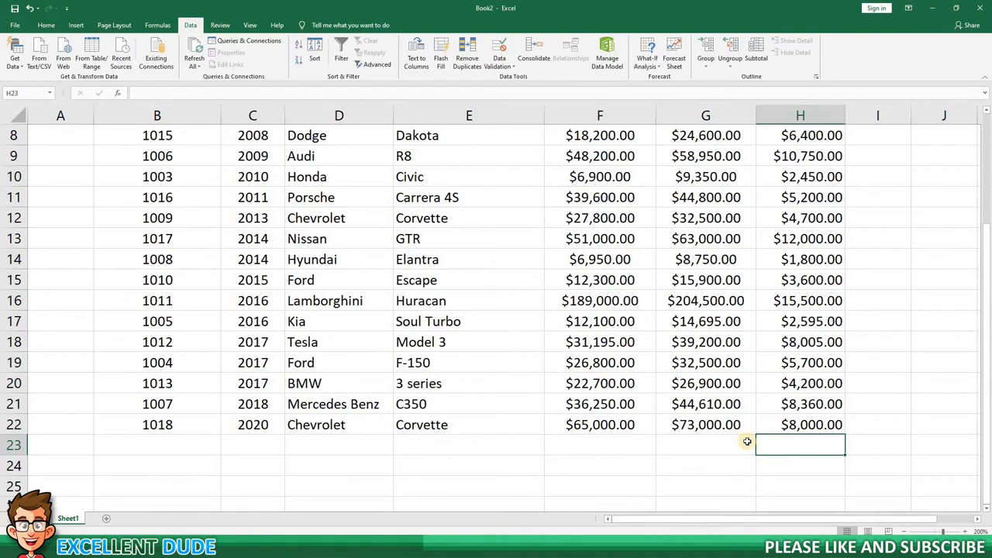
pyautogui.write('=')
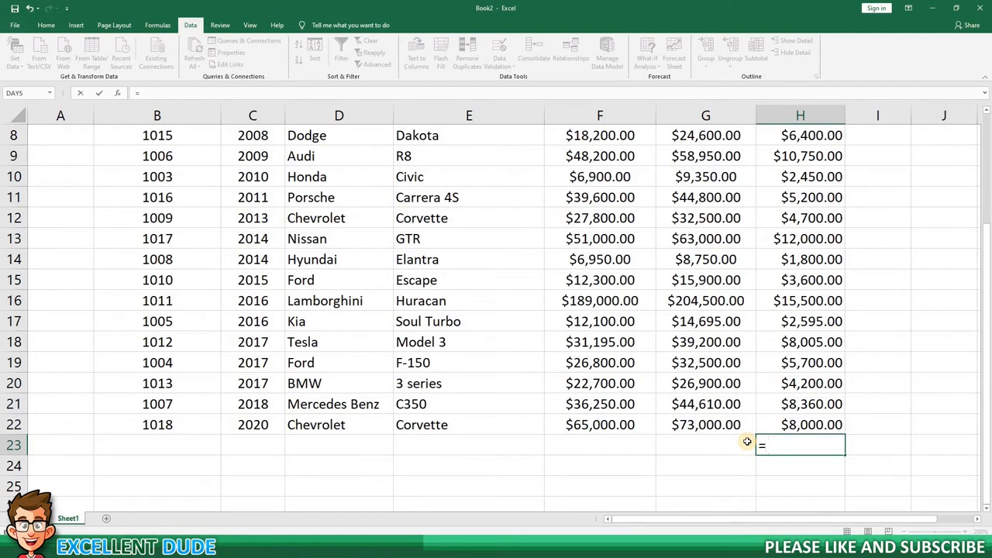
pyautogui.press('BackSpace')
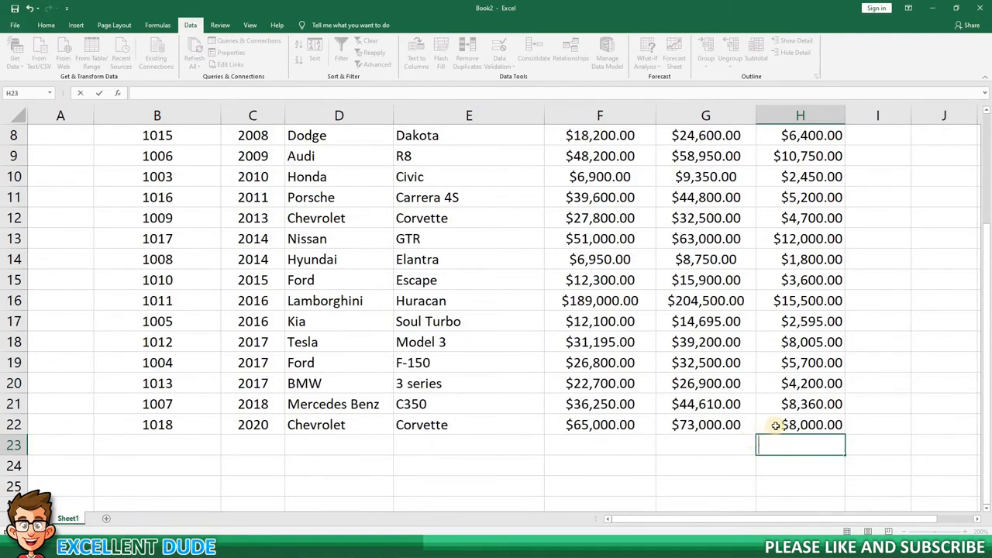
pyautogui.write('=')
pyautogui.write('SUM')
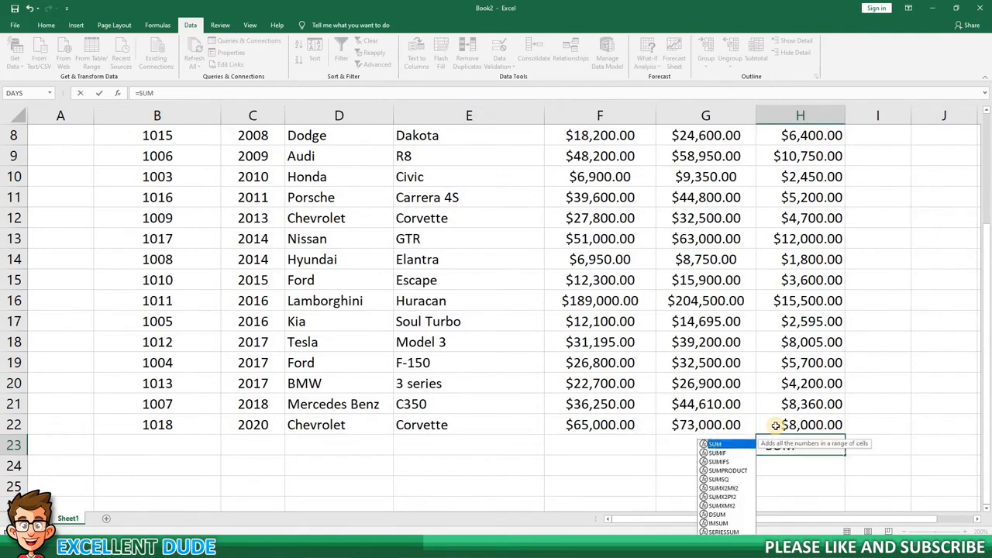
pyautogui.write('(')
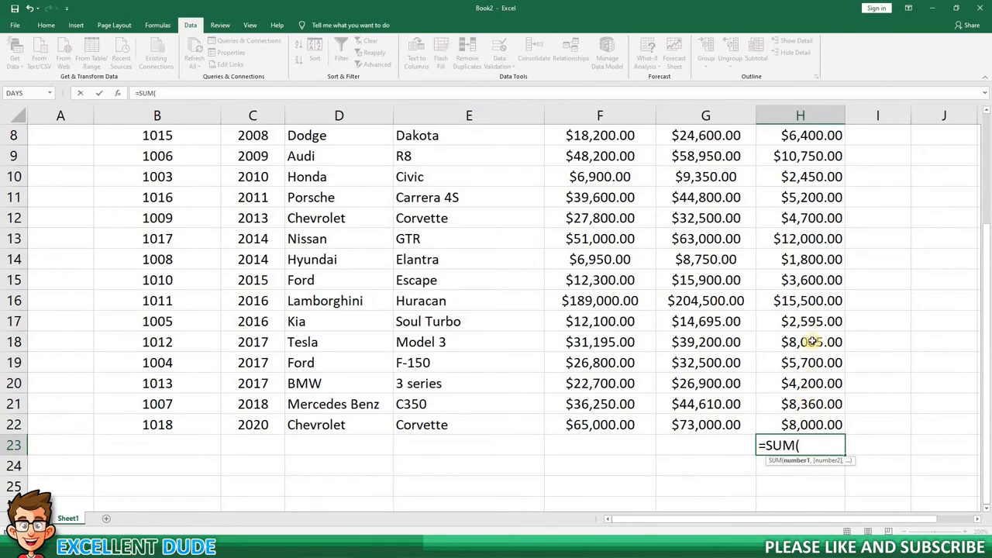
pyautogui.scroll(3, 810, 342)
pyautogui.moveTo(808, 222); pyautogui.dragTo(807, 468)
pyautogui.press('Return')
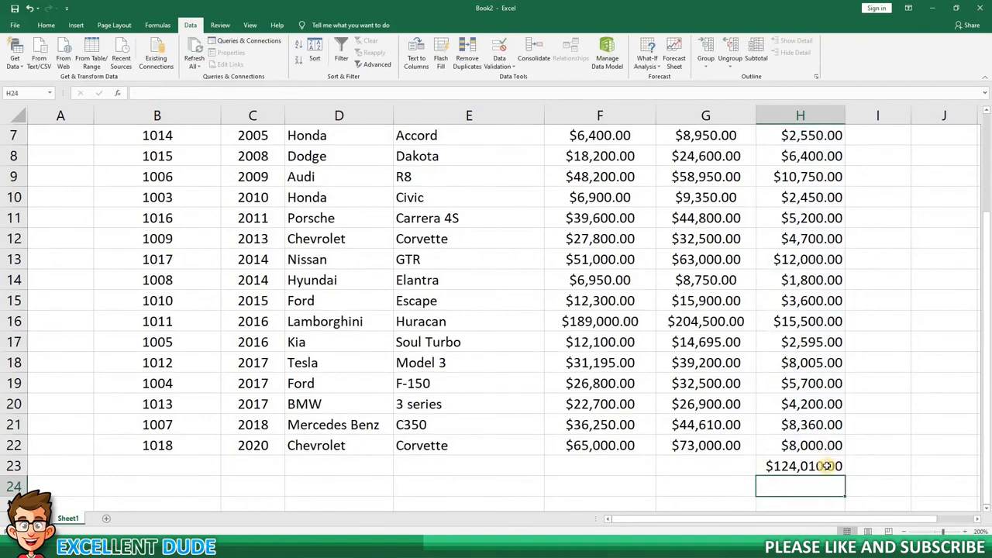
pyautogui.press('Up')
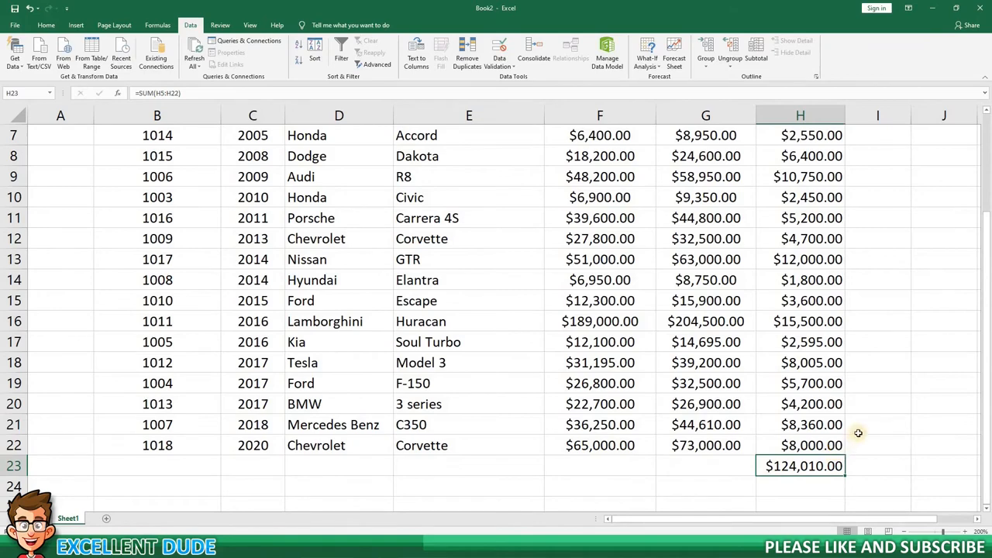
pyautogui.press('Delete')
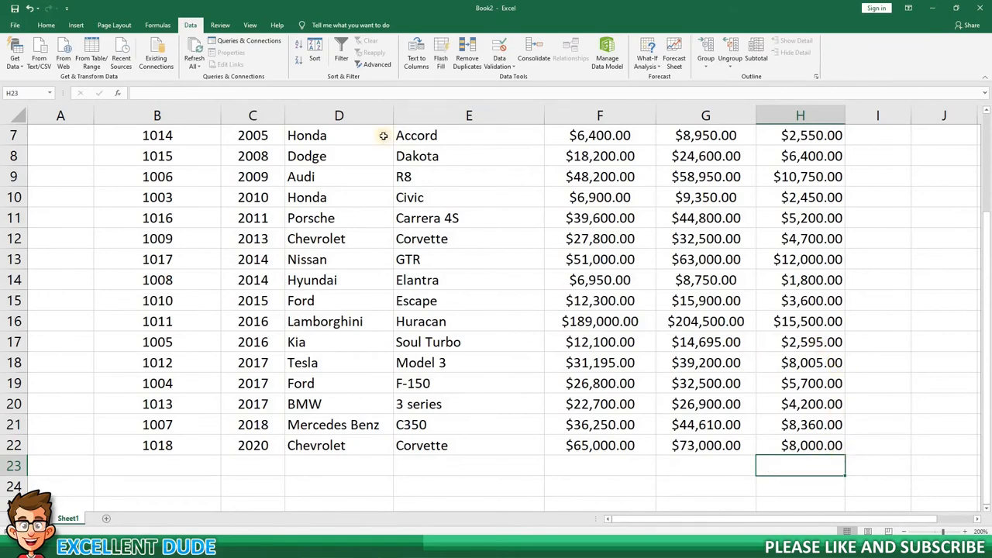
# - Total the profits in H23 with AutoSum instead, and delete that total from the cell
pyautogui.click(46, 25)
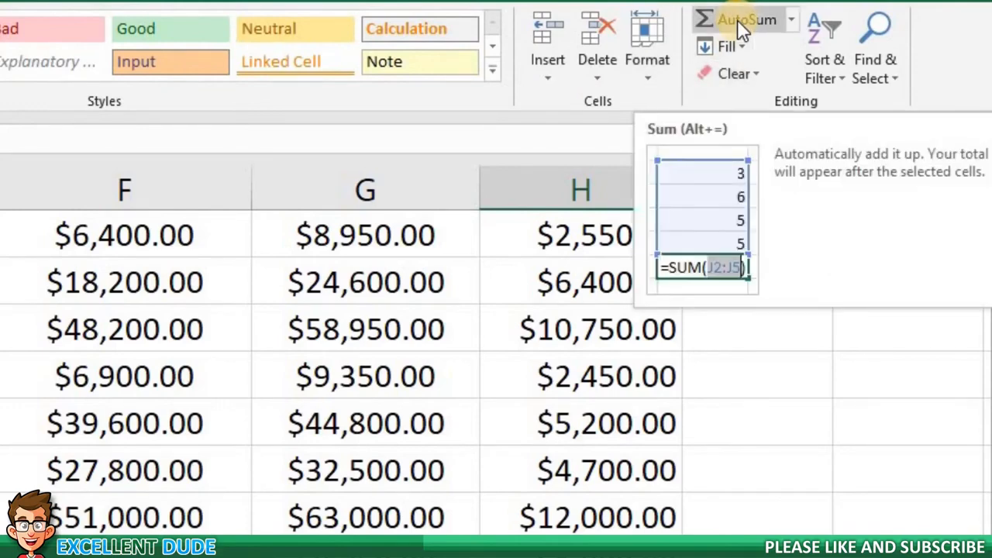
pyautogui.hotkey('alt', '=')
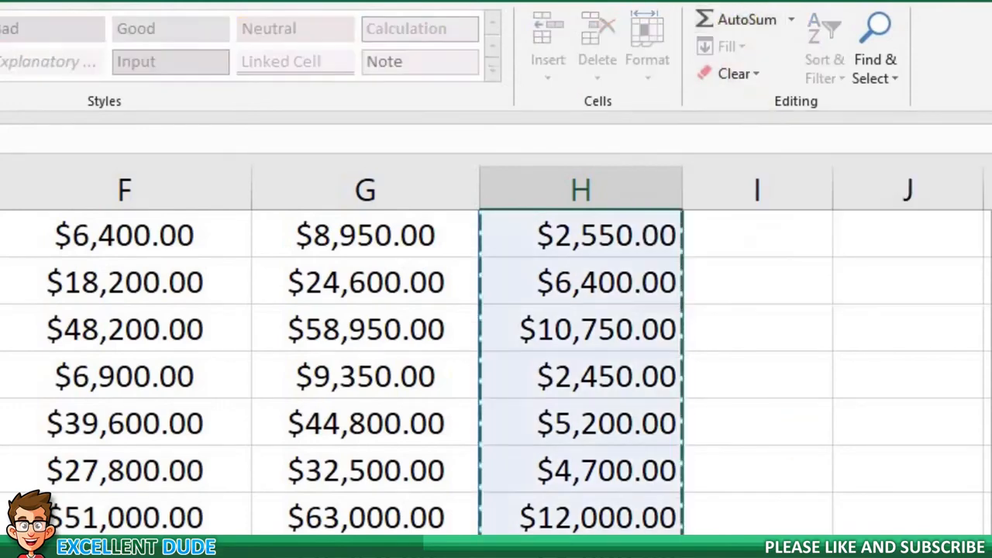
pyautogui.press('Return')
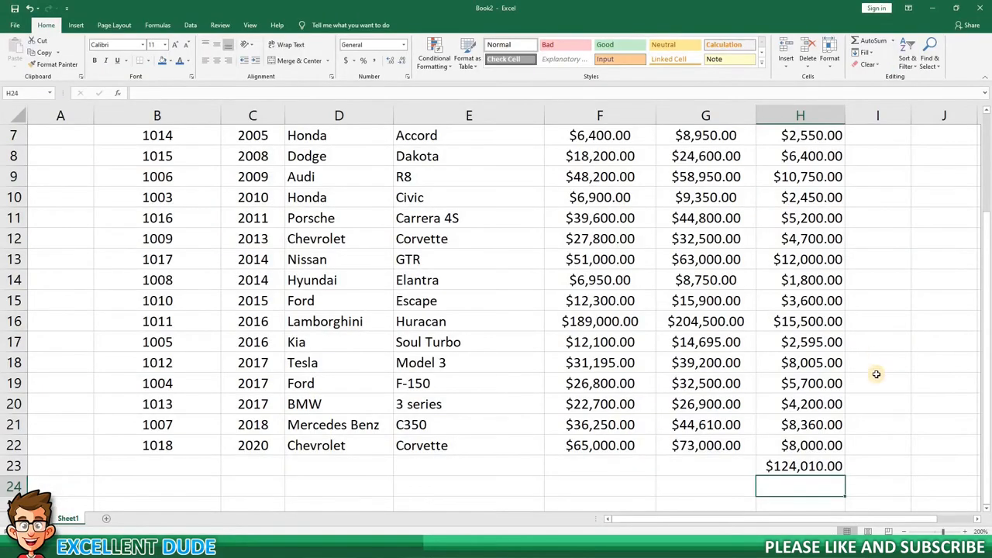
pyautogui.click(829, 466)
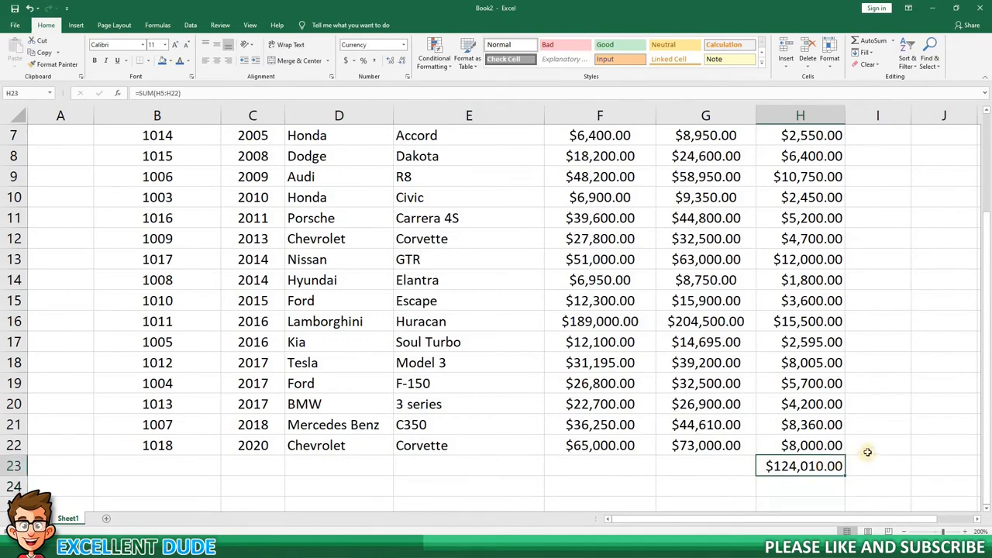
pyautogui.press('Delete')
# - Select the profits in H5:H22 to check their sum without entering a formula
pyautogui.scroll(2, 867, 433)
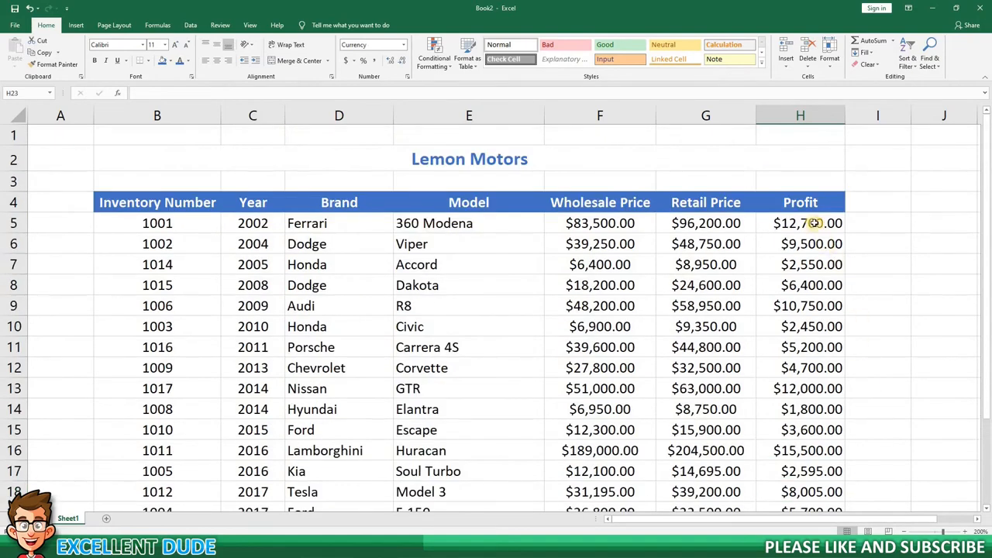
pyautogui.moveTo(813, 223); pyautogui.dragTo(805, 468)
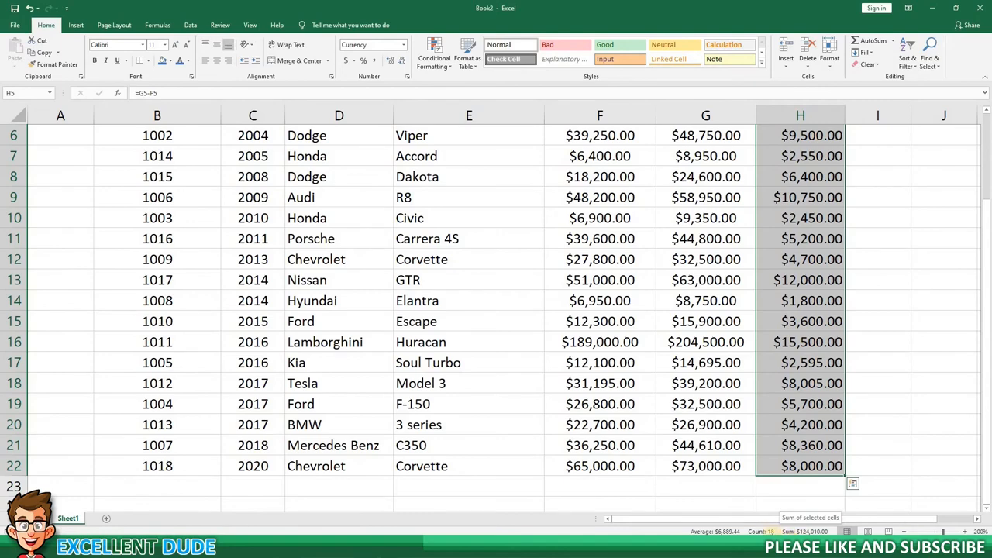
pyautogui.click(871, 379)
pyautogui.scroll(2, 874, 374)
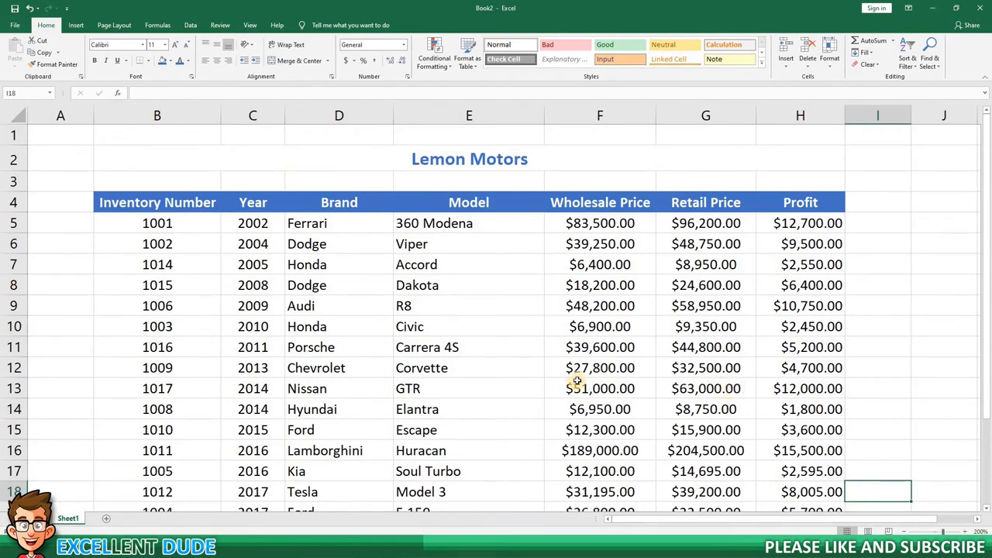
# - Look through the car list down to its last row and back, examining whether the column headings stay in view
pyautogui.scroll(-3, 576, 380)
pyautogui.scroll(3, 577, 380)
pyautogui.scroll(-2, 576, 381)
pyautogui.scroll(2, 575, 382)
pyautogui.scroll(-2, 573, 383)
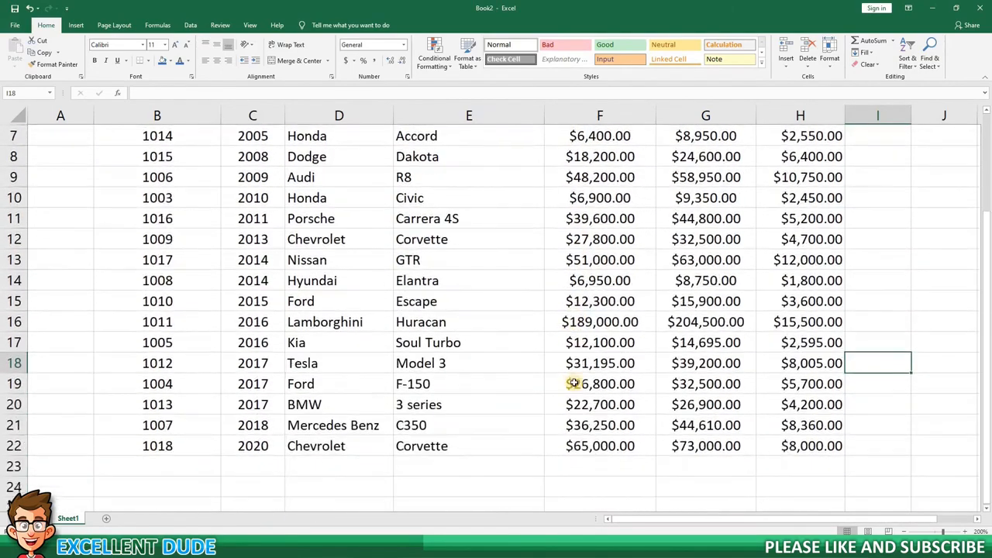
pyautogui.scroll(2, 573, 383)
pyautogui.scroll(-2, 573, 383)
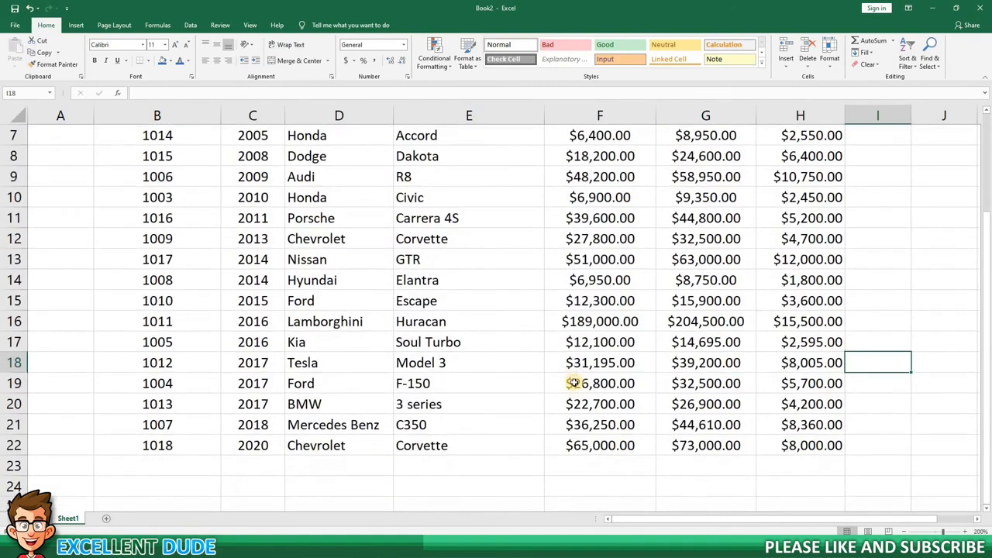
pyautogui.scroll(2, 573, 383)
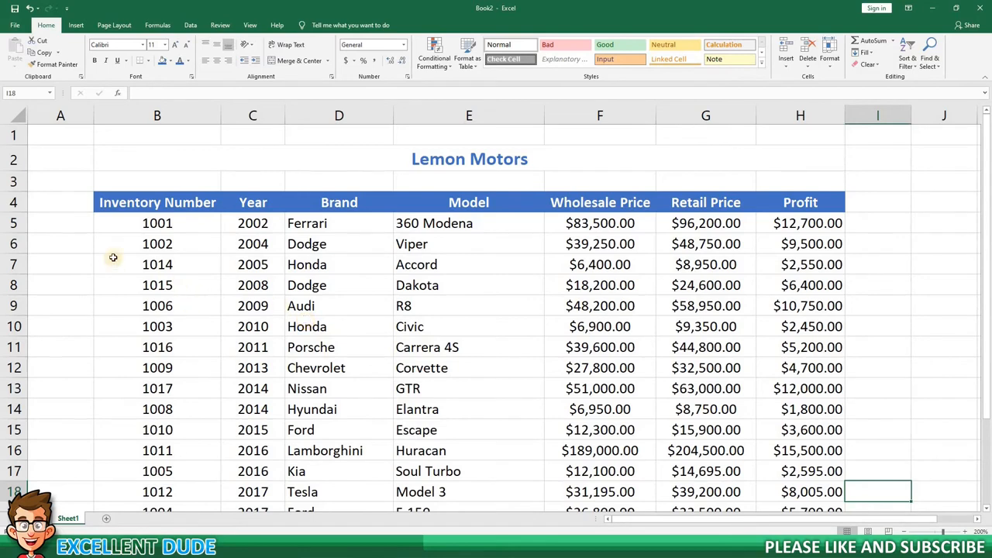
# - Freeze the panes above row 5 and scroll through the car list to check that the column headings stay in view
pyautogui.click(13, 222)
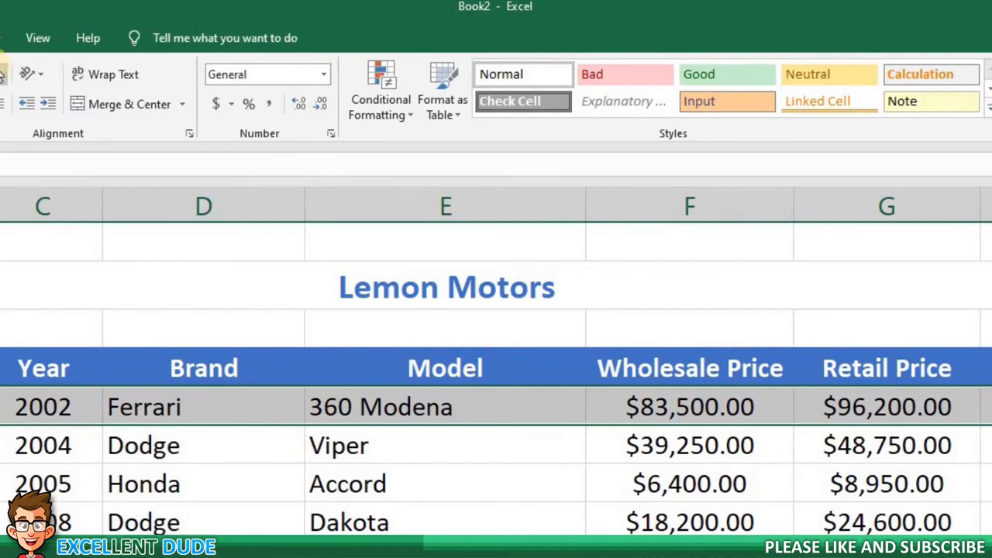
pyautogui.click(39, 37)
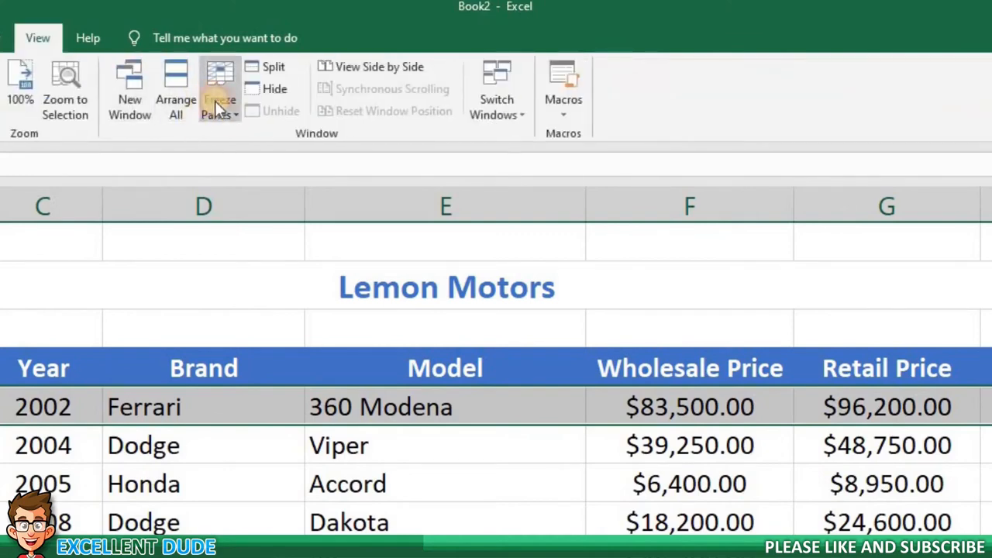
pyautogui.click(217, 105)
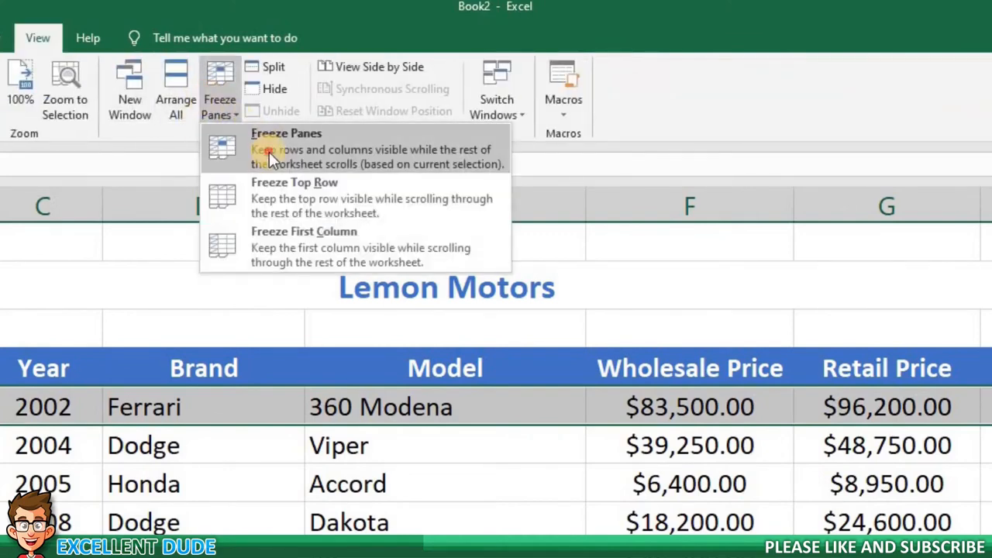
pyautogui.click(269, 152)
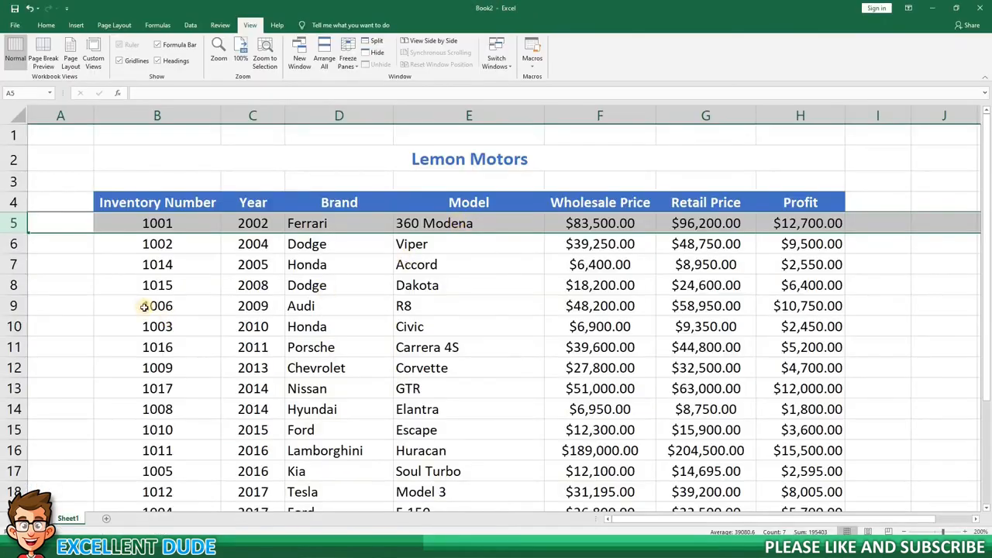
pyautogui.click(133, 304)
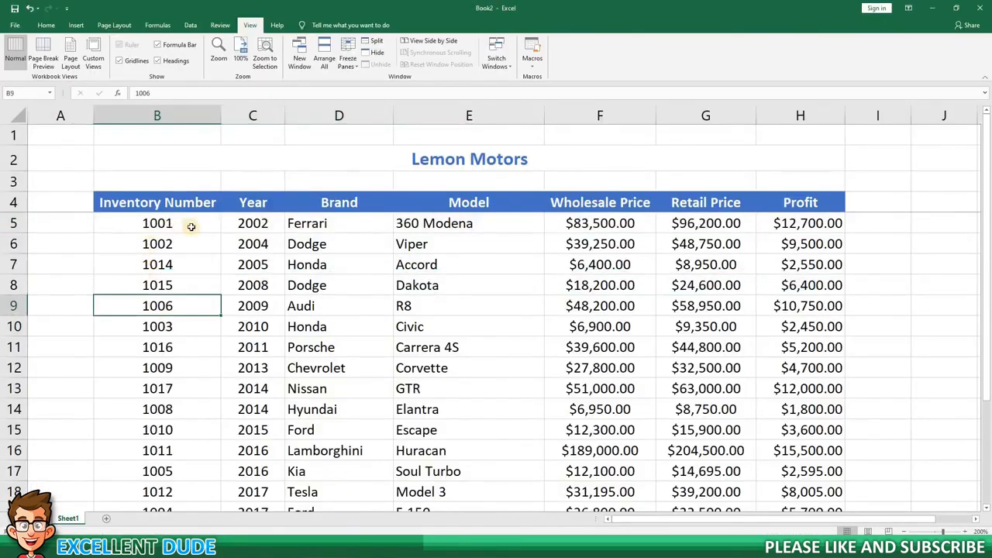
pyautogui.scroll(-6, 258, 285)
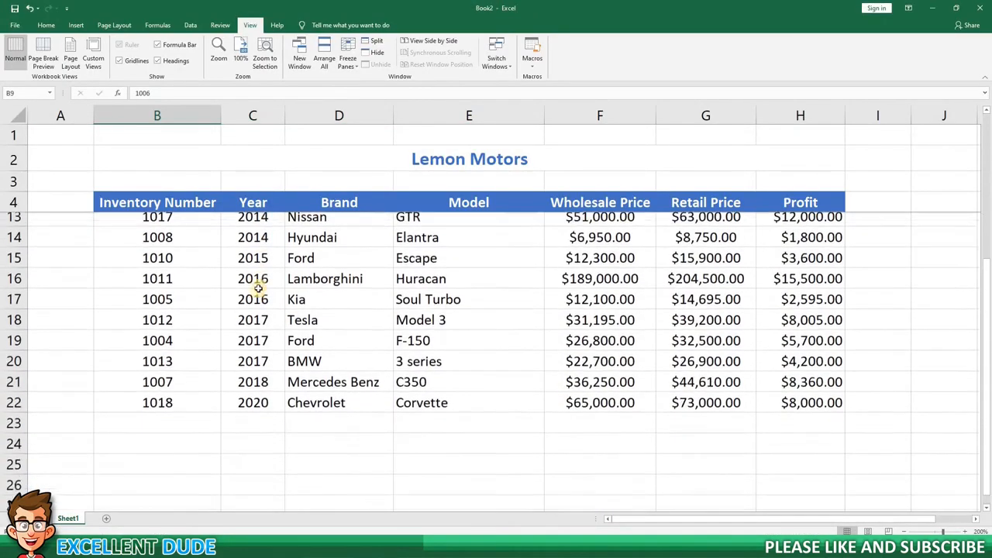
pyautogui.scroll(5, 258, 288)
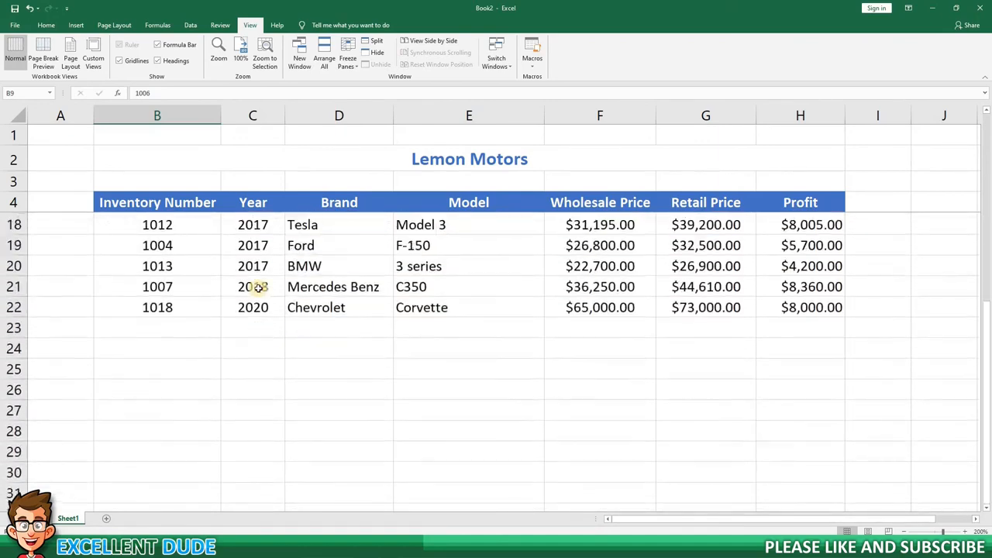
pyautogui.scroll(-6, 258, 287)
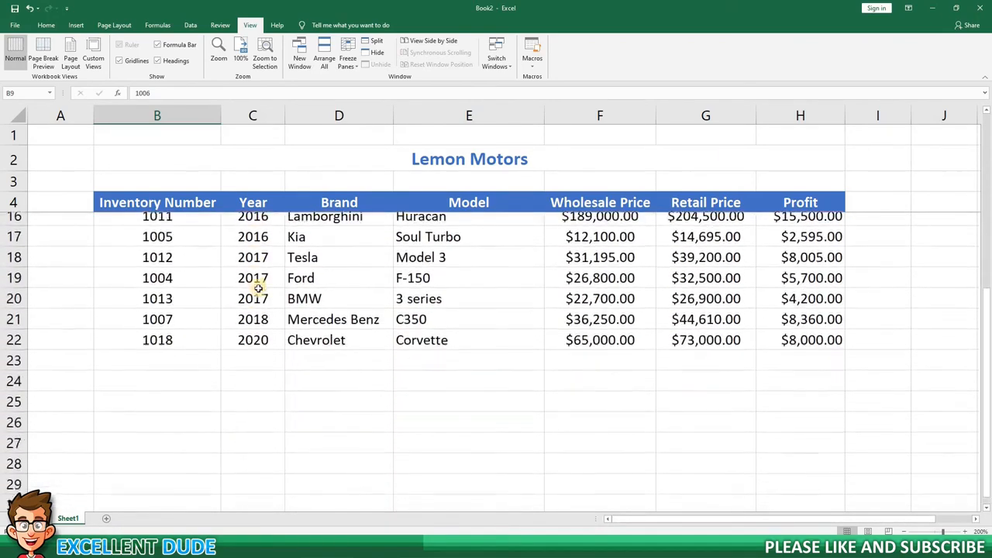
pyautogui.scroll(6, 258, 288)
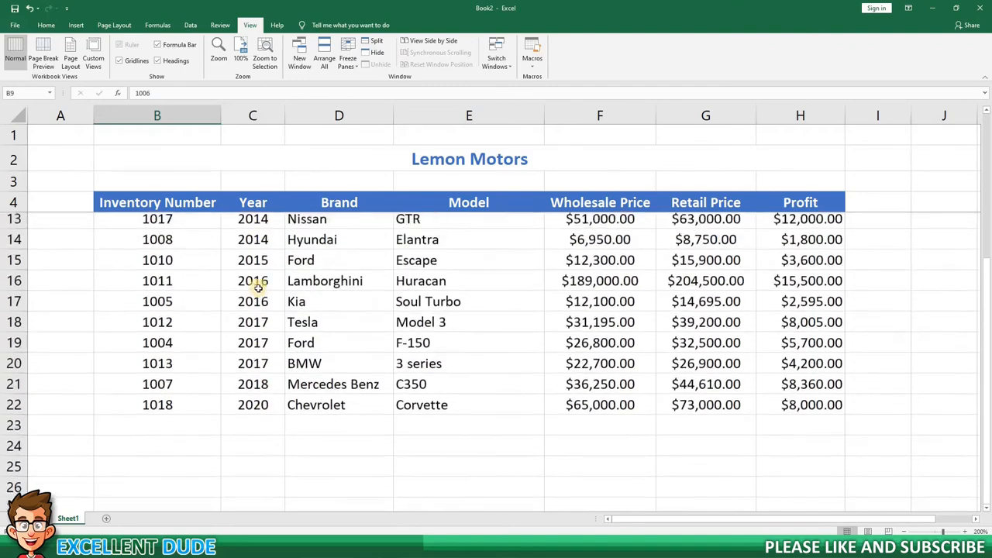
pyautogui.scroll(1, 258, 287)
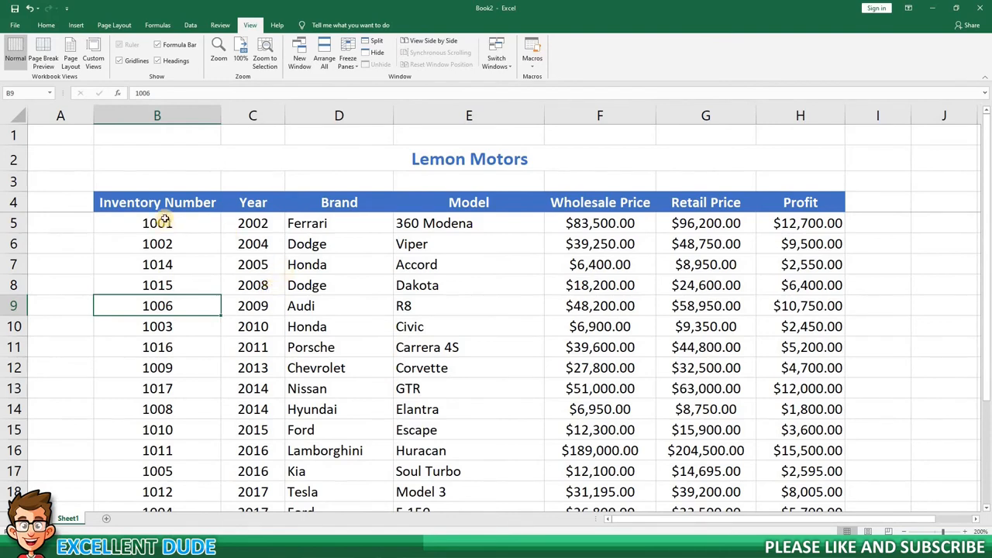
pyautogui.click(86, 246)
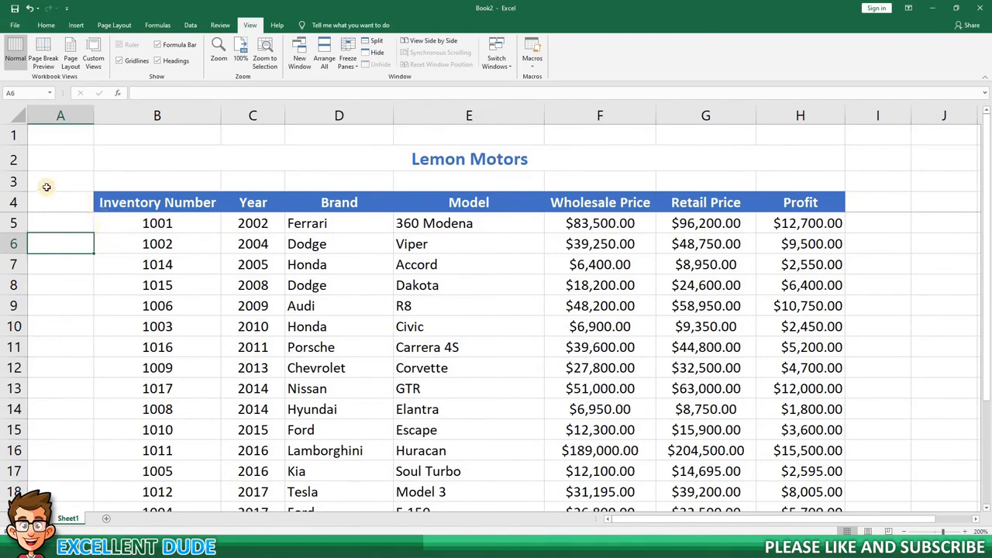
# - Insert three blank rows at row 3, between the Lemon Motors title and the table header row
pyautogui.click(12, 181)
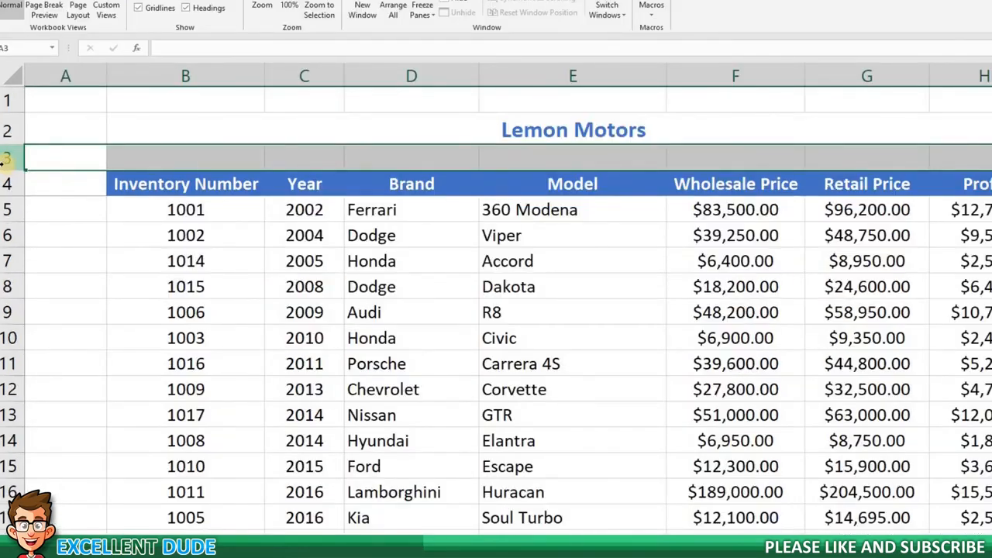
pyautogui.rightClick(4, 159)
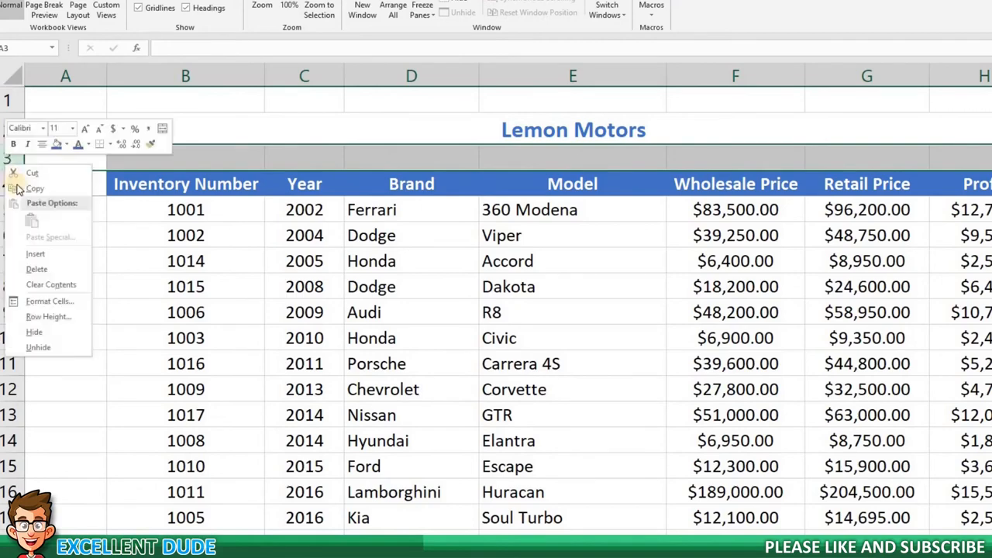
pyautogui.click(39, 254)
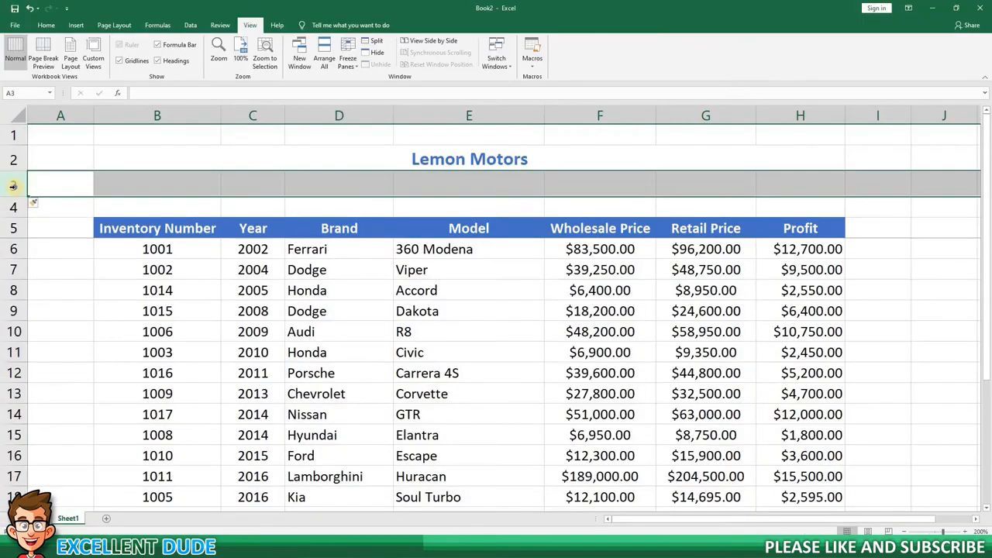
pyautogui.rightClick(13, 186)
pyautogui.click(39, 256)
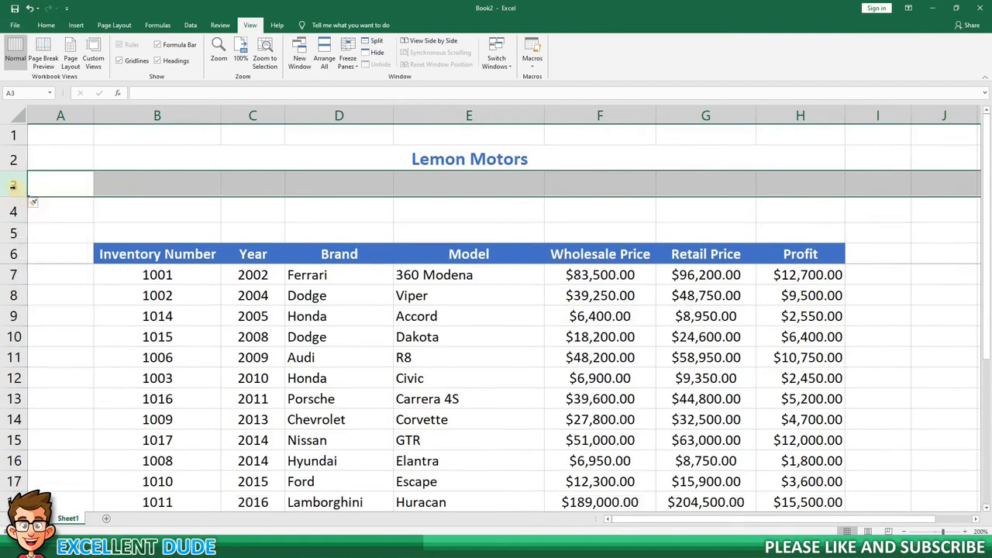
pyautogui.rightClick(13, 186)
pyautogui.press('Escape')
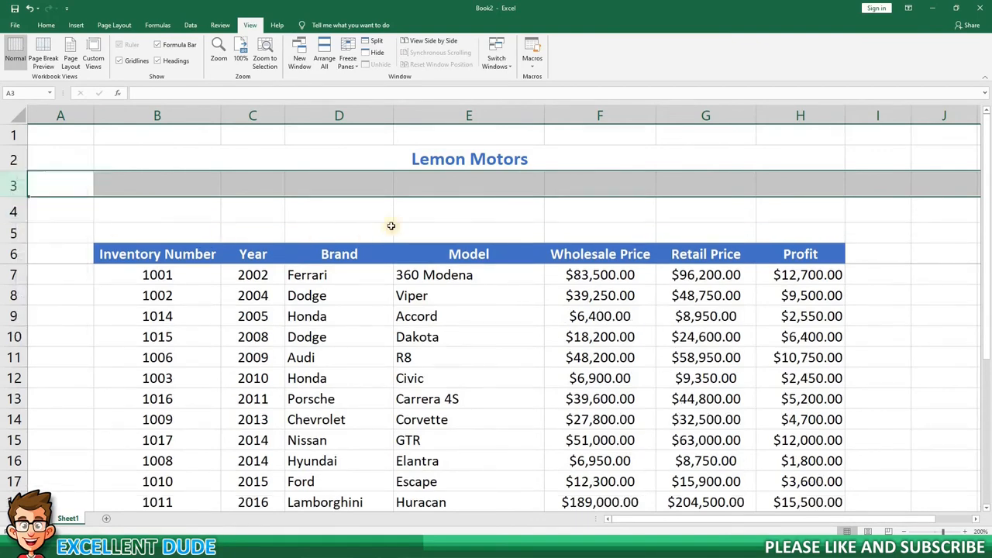
pyautogui.hotkey('ctrl', 'shift', '+')
pyautogui.click(454, 221)
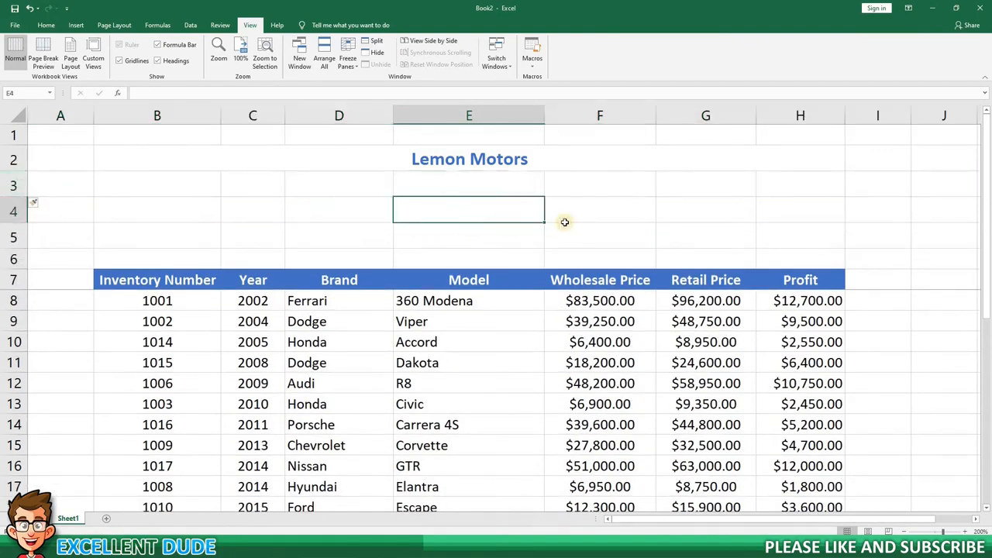
# - Enter the label Average in G3, above the Retail Price column
pyautogui.click(682, 192)
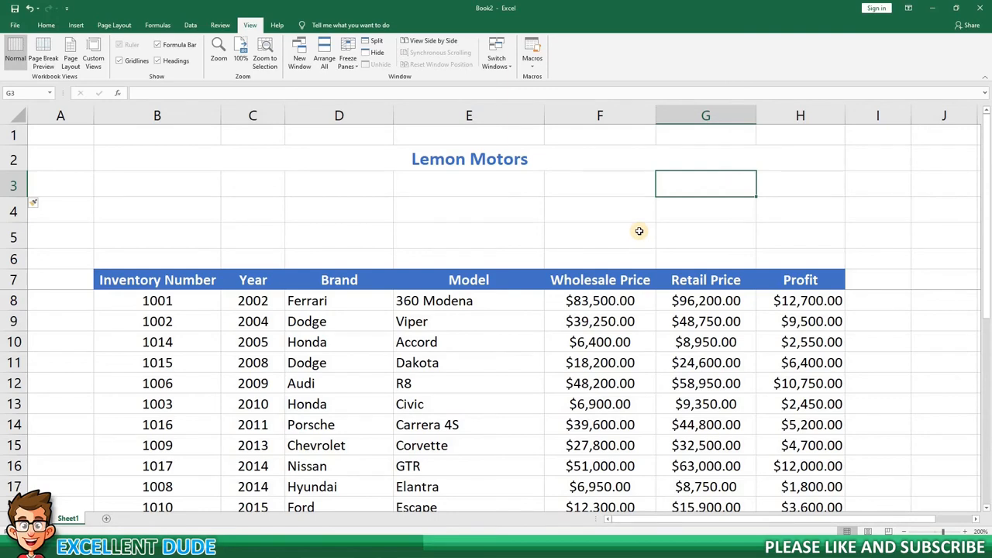
pyautogui.write('Average')
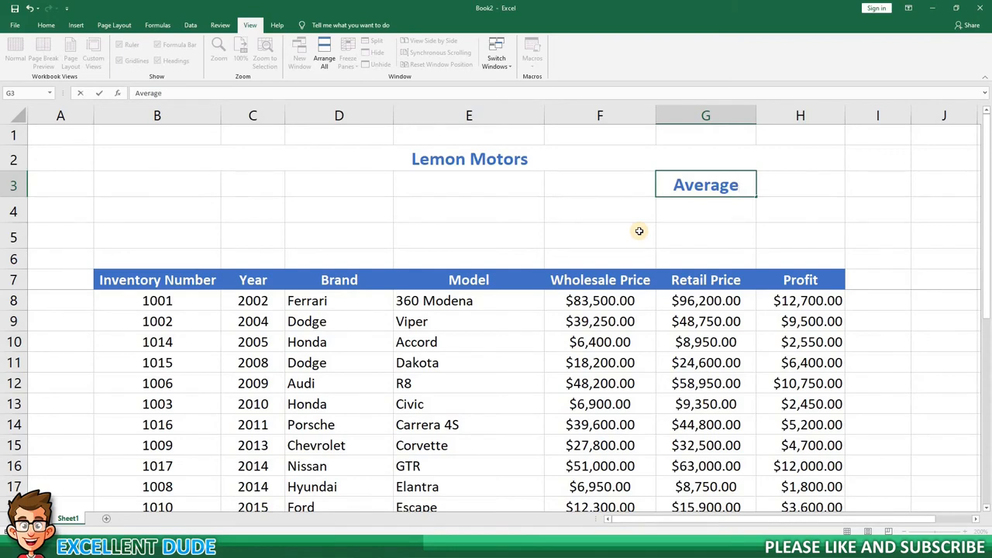
pyautogui.press('Return')
# - Check the font size of the Wholesale Price heading and set the Average label in G3 to the same size, 11
pyautogui.click(681, 192)
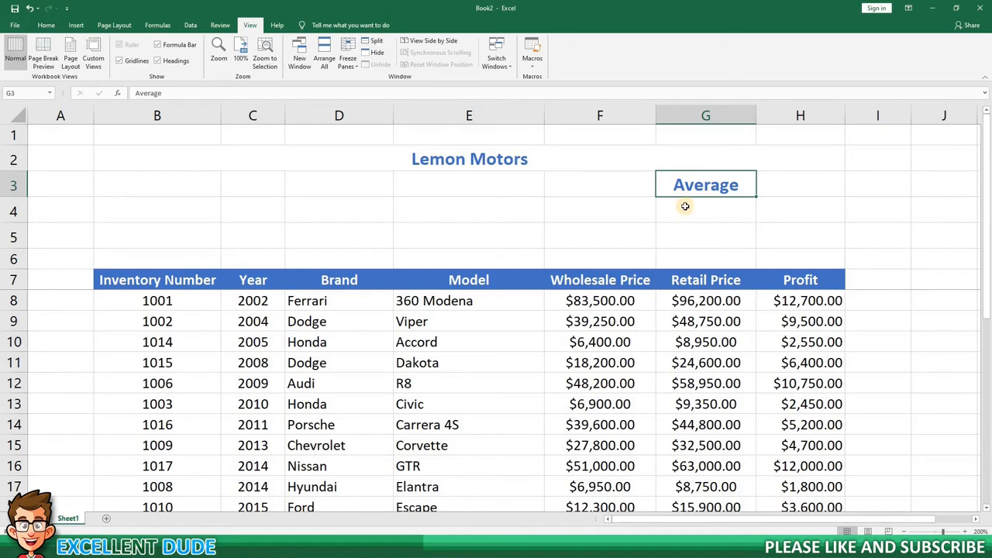
pyautogui.click(46, 25)
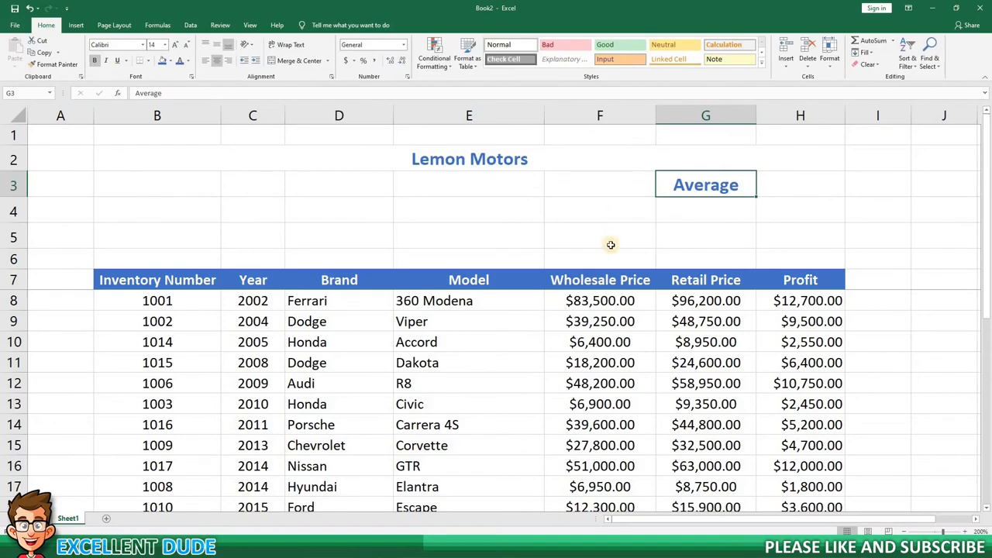
pyautogui.click(609, 279)
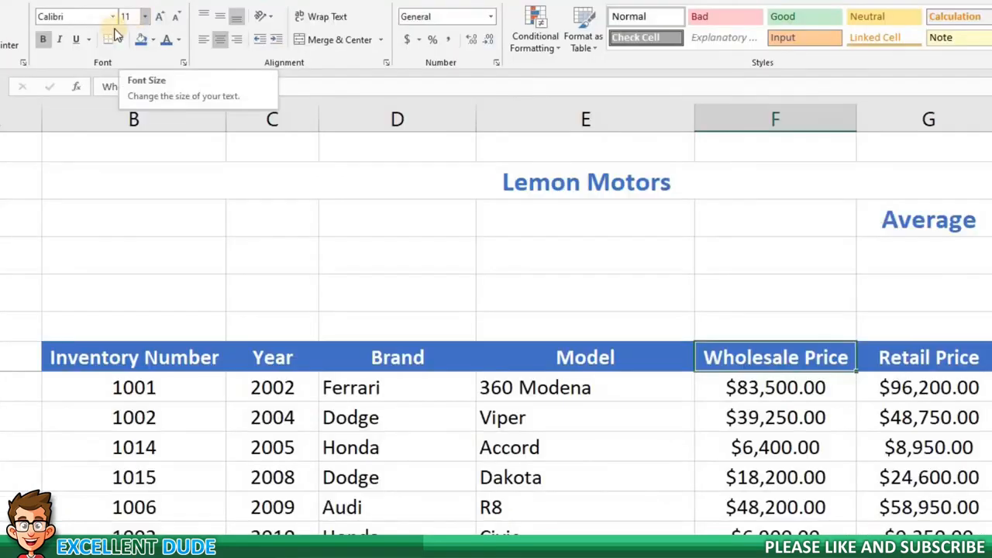
pyautogui.click(908, 222)
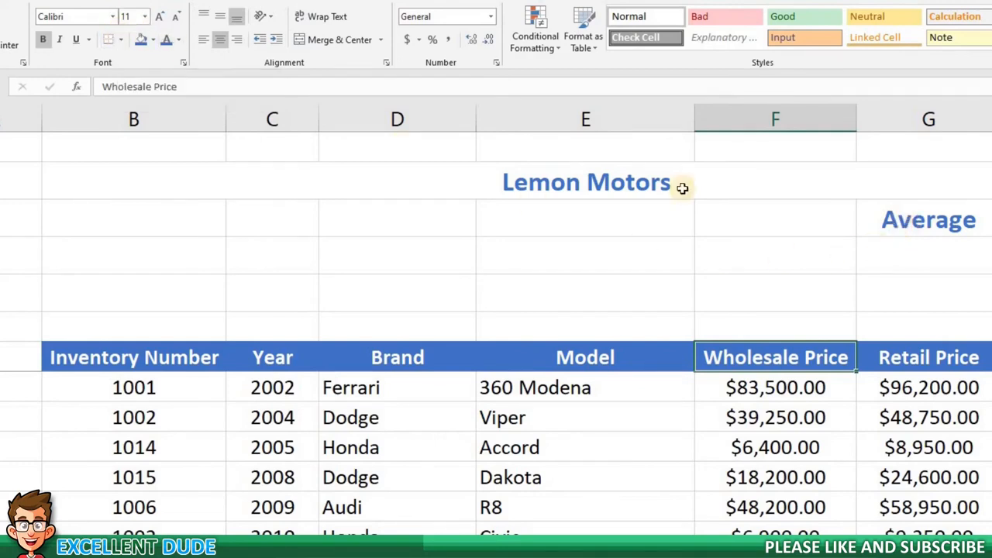
pyautogui.click(144, 17)
pyautogui.click(129, 76)
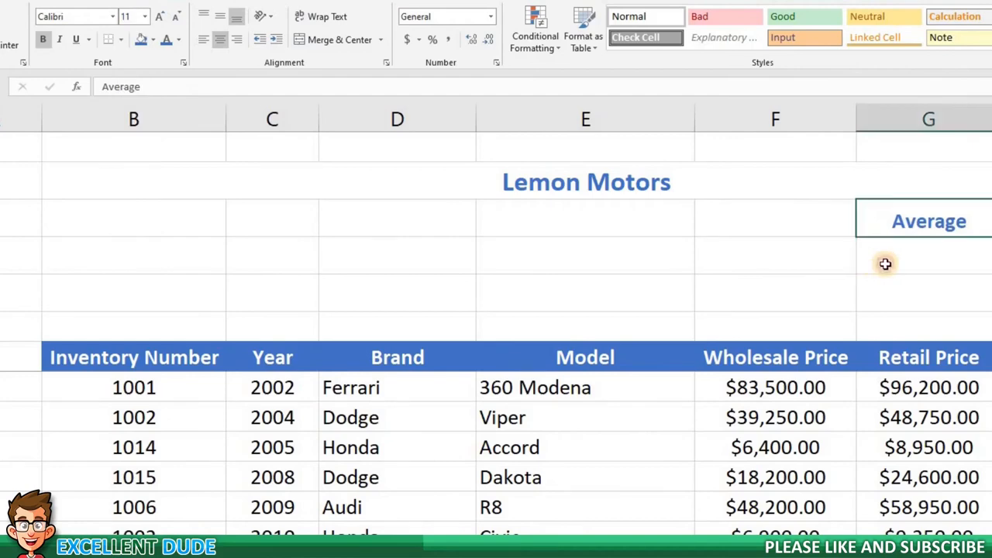
# - Enter the labels Most Profit in G4 and Min Profit in G5, below the Average label
pyautogui.click(891, 263)
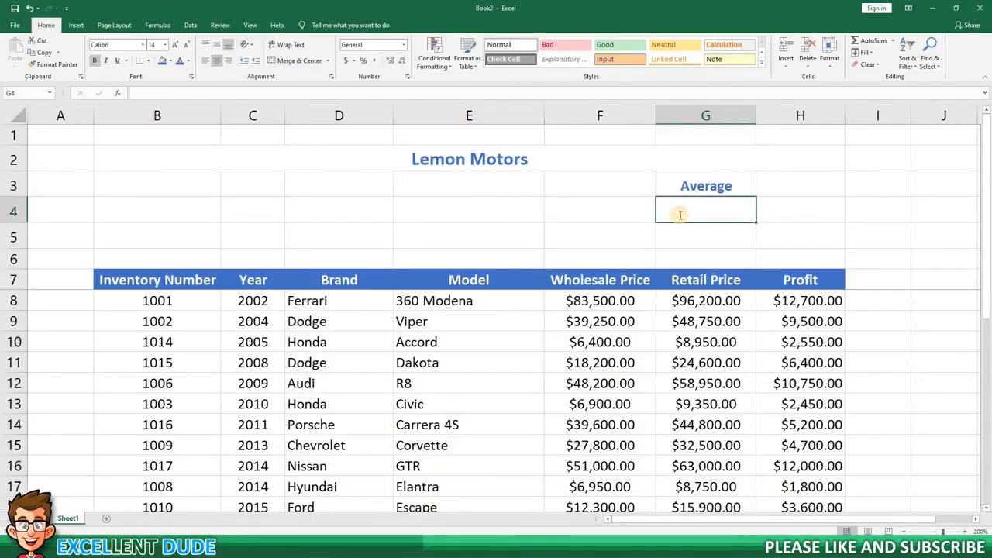
pyautogui.write('Mo')
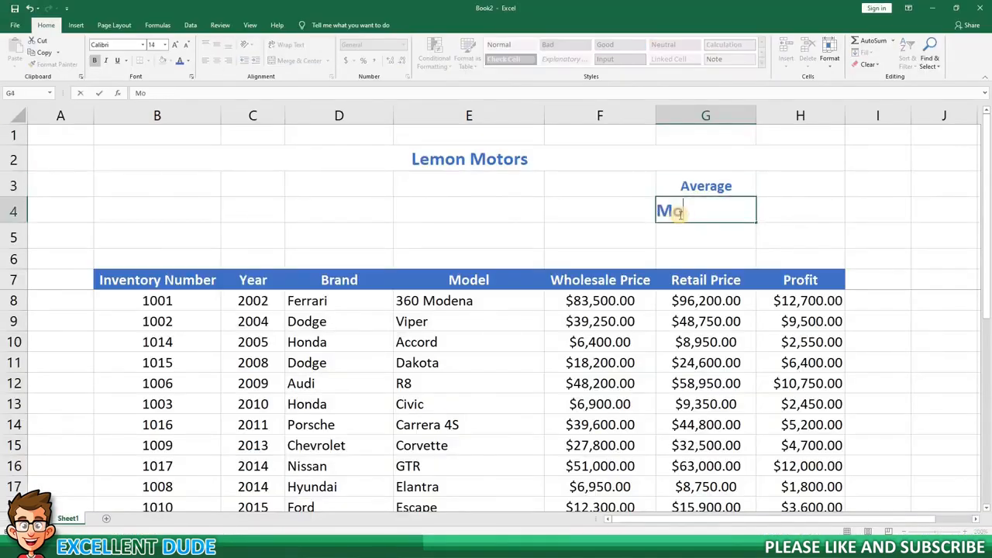
pyautogui.write('st Profit')
pyautogui.press('Return')
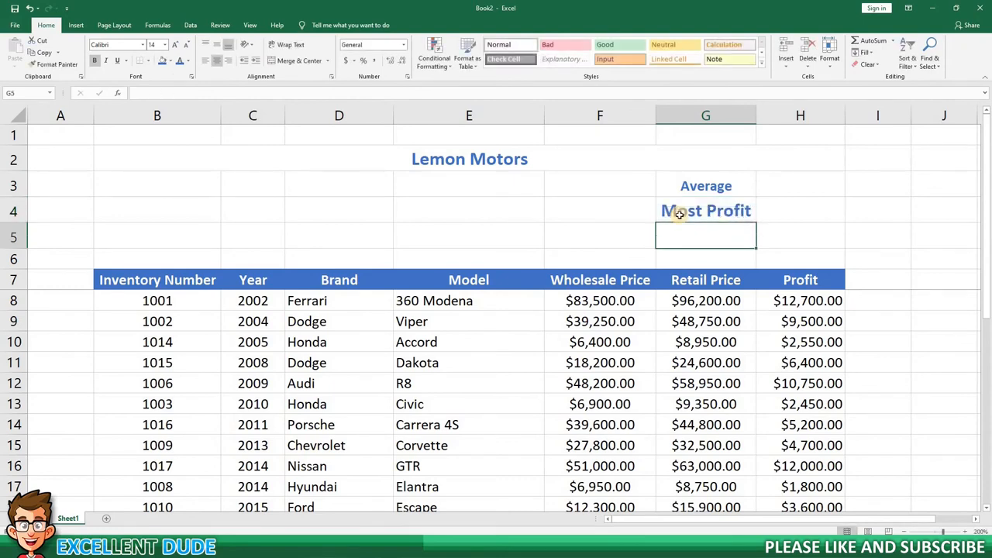
pyautogui.write('Min Prodit')
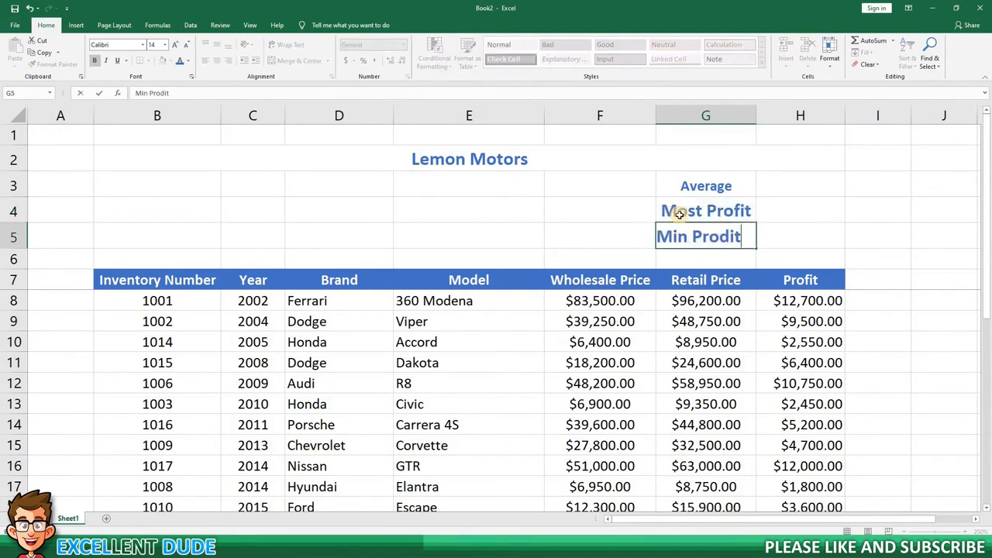
pyautogui.press('BackSpace')
pyautogui.press('BackSpace')
pyautogui.write('fit')
pyautogui.press('Return')
# - Set the font size of the summary cells G3:H6 to 11
pyautogui.hotkey('shift', 'Up')
pyautogui.hotkey('shift', 'Up')
pyautogui.hotkey('shift', 'Up')
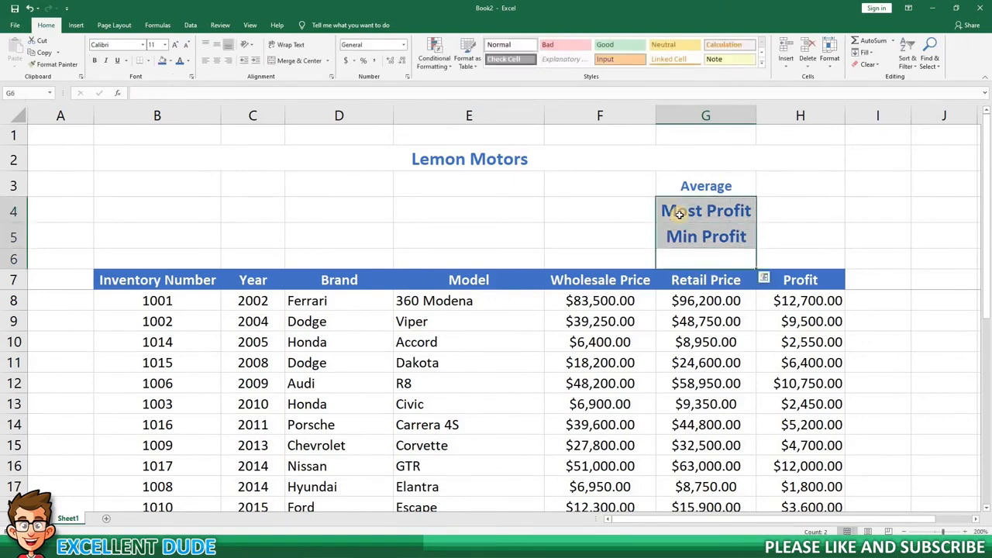
pyautogui.hotkey('shift', 'Right')
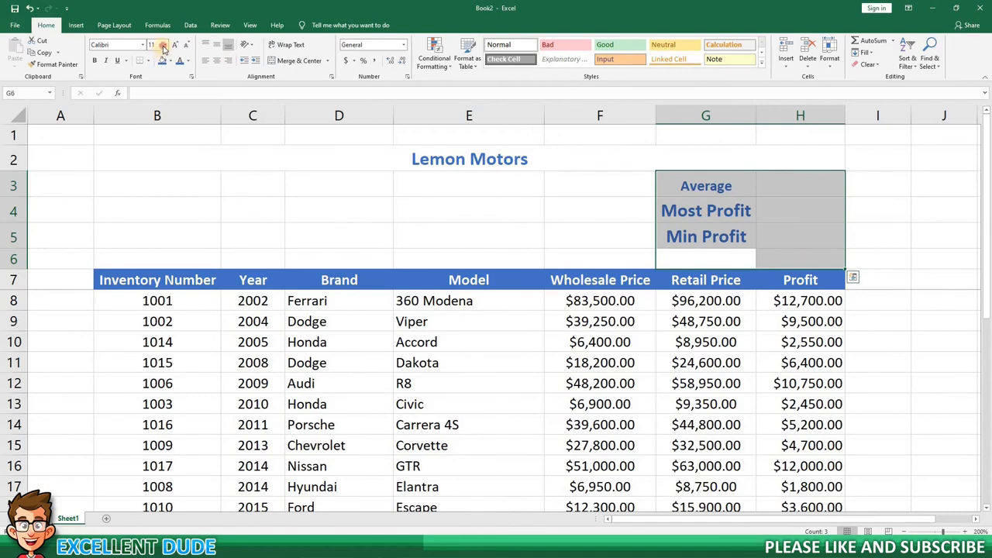
pyautogui.click(164, 44)
pyautogui.click(697, 186)
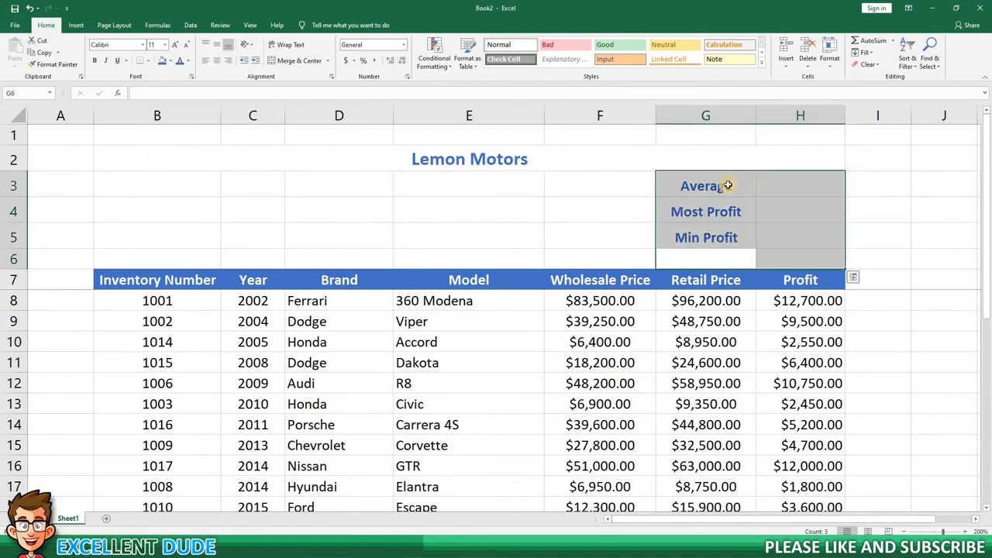
# - Calculate the average profit in H3 with the formula =AVERAGE(H8:H25)
pyautogui.click(784, 186)
pyautogui.write('=AVER')
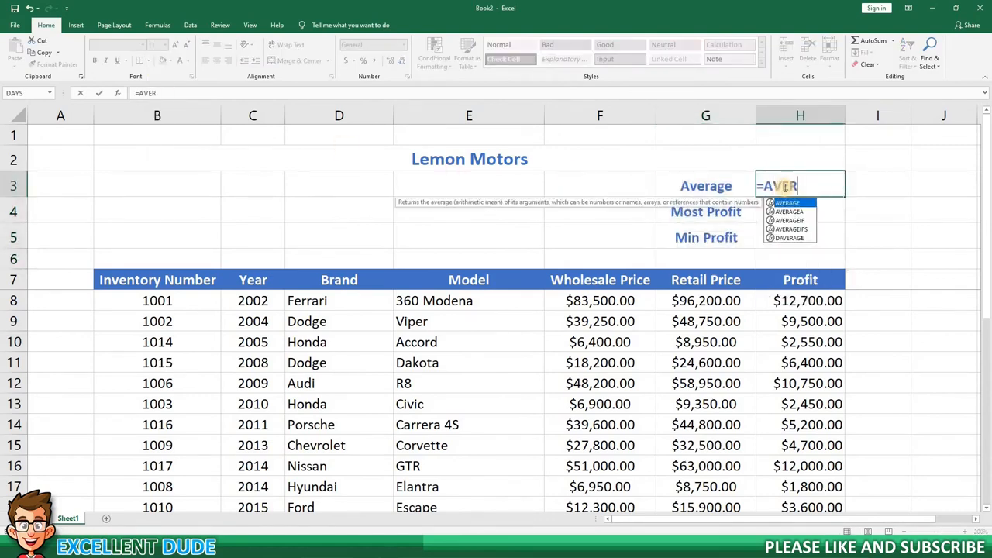
pyautogui.write('AGE(')
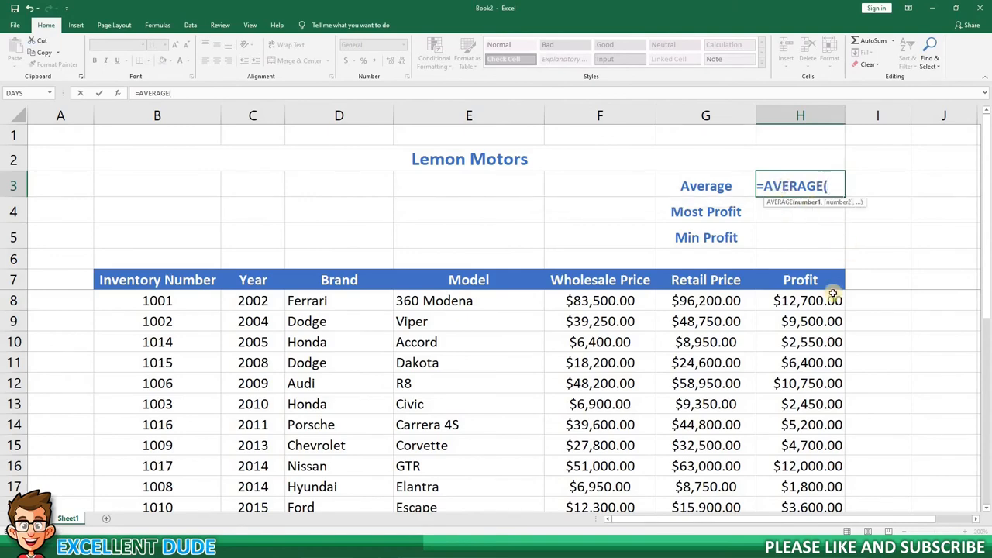
pyautogui.moveTo(821, 302); pyautogui.dragTo(815, 465)
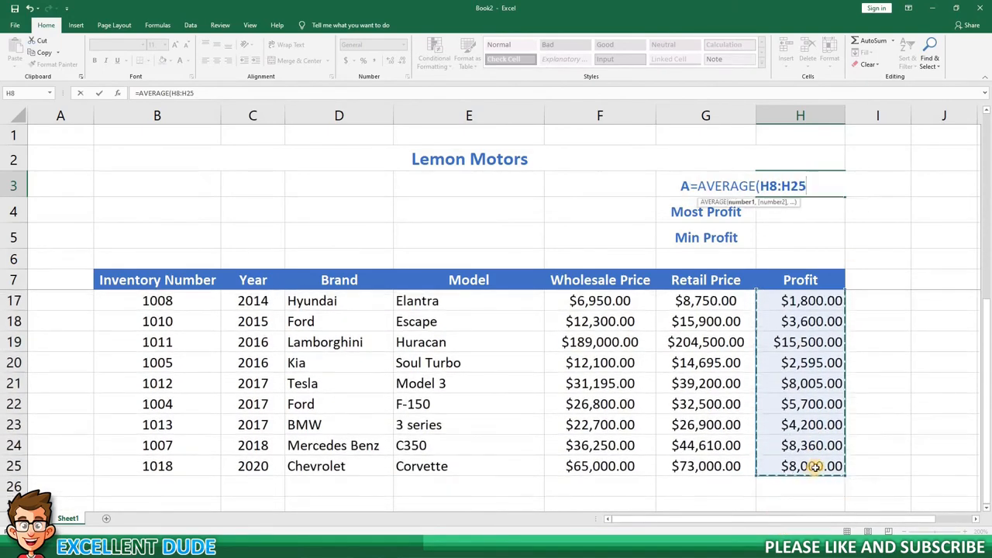
pyautogui.press('Return')
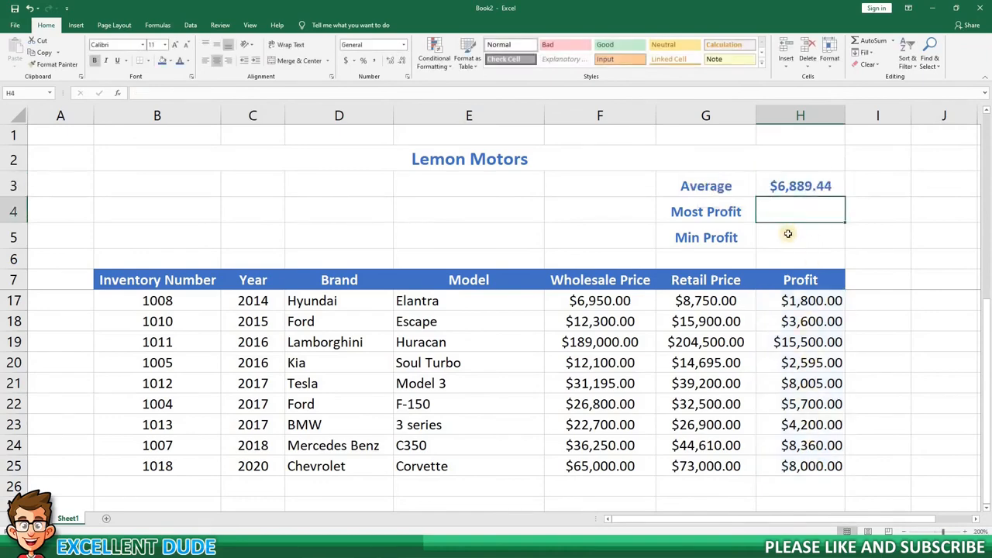
# - Calculate the highest profit in H4 with the formula =MAX(H8:H25)
pyautogui.scroll(3, 837, 263)
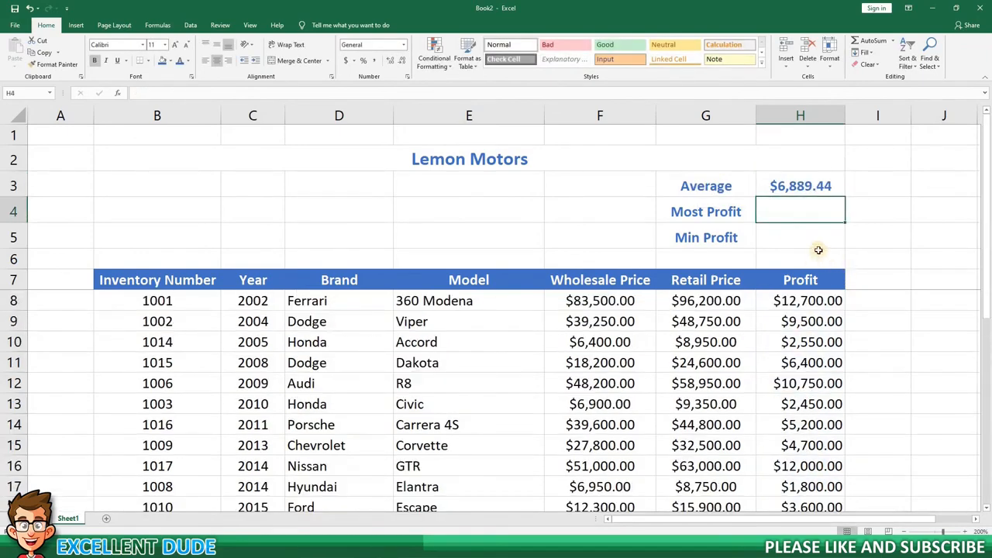
pyautogui.click(793, 233)
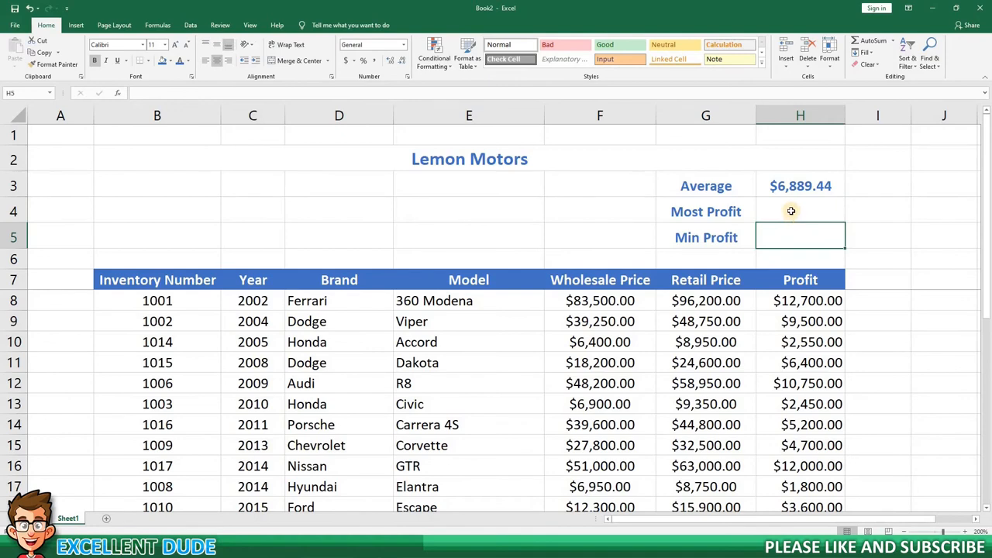
pyautogui.click(803, 211)
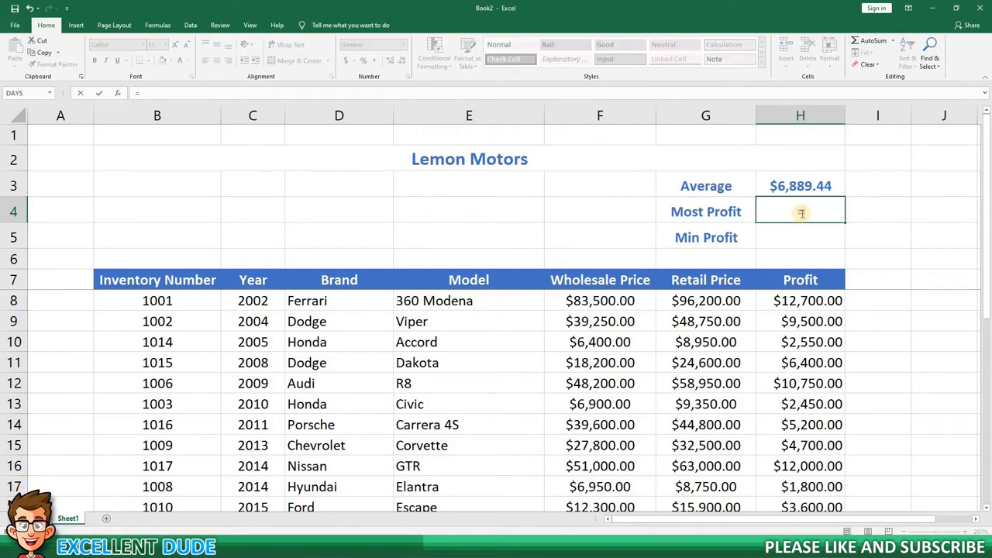
pyautogui.write('MAX(')
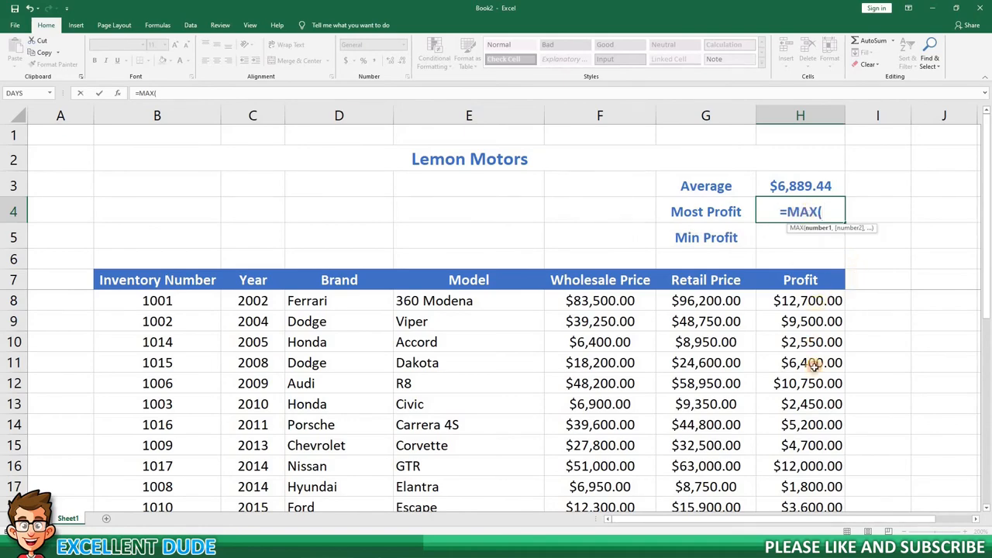
pyautogui.moveTo(805, 301); pyautogui.dragTo(786, 465)
pyautogui.press('Return')
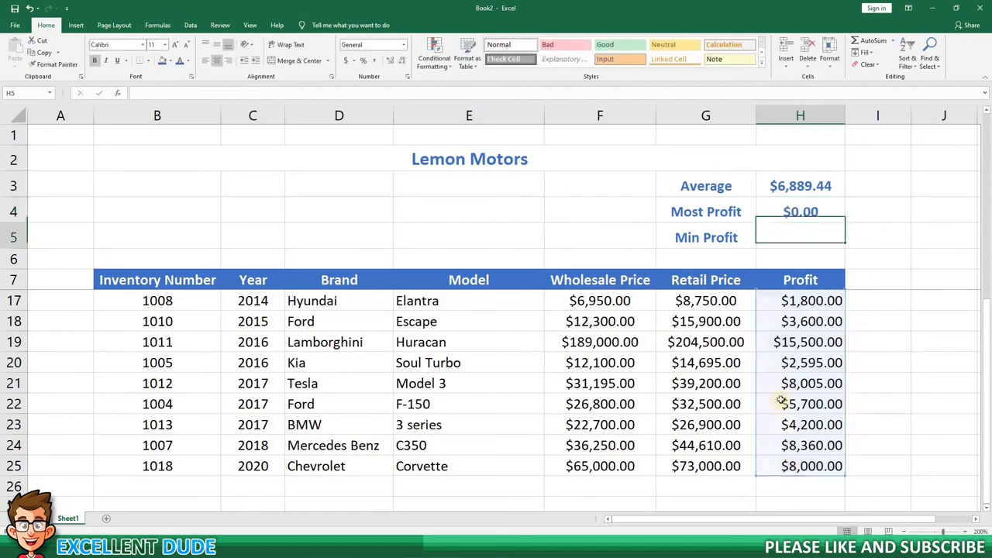
pyautogui.scroll(3, 761, 363)
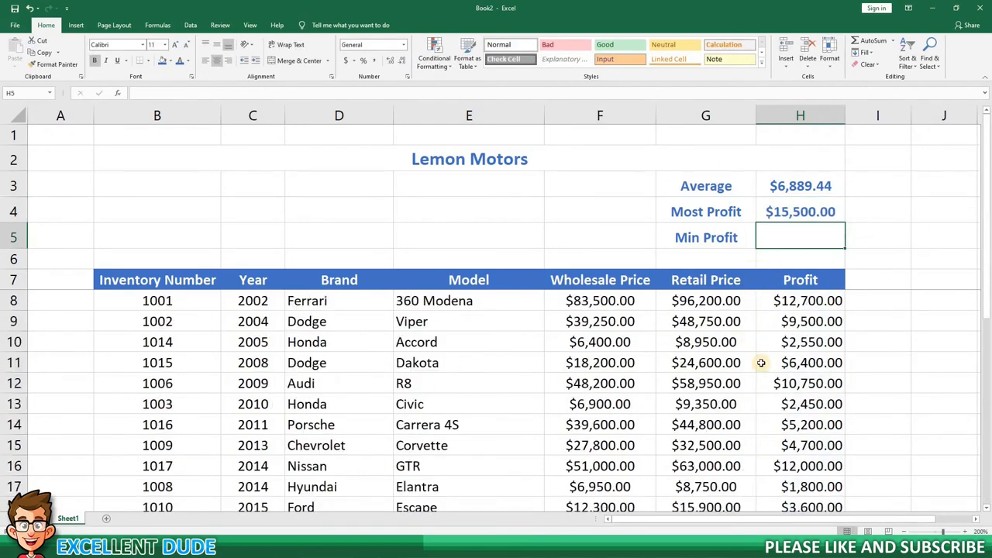
# - Locate the car that matches the Most Profit value in the inventory and select its entire row, row 19
pyautogui.scroll(-3, 761, 363)
pyautogui.scroll(-3, 761, 362)
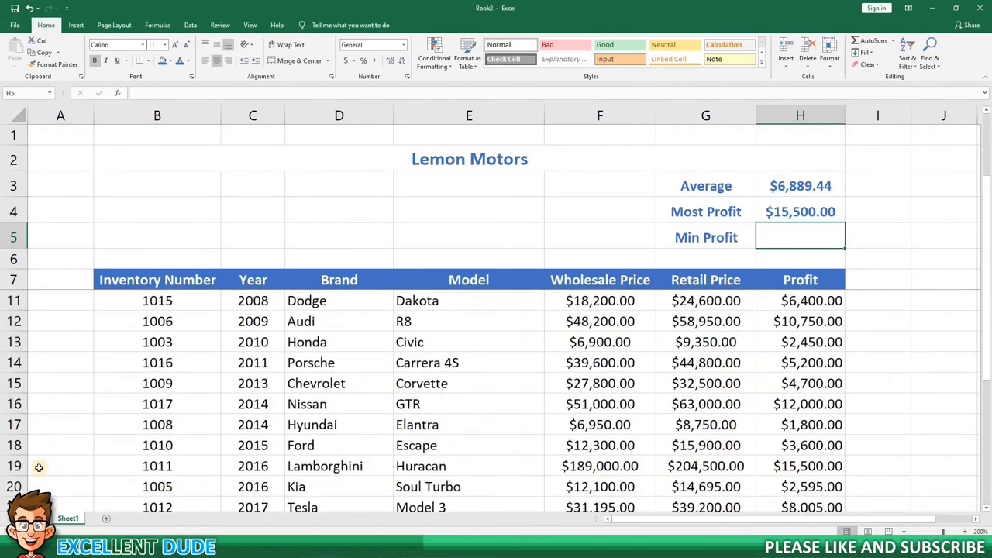
pyautogui.click(14, 466)
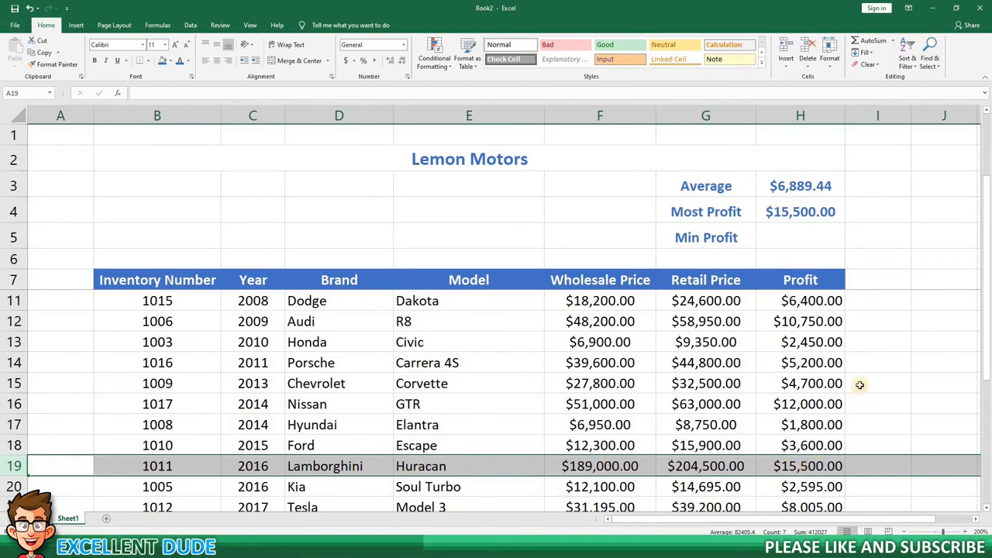
# - Calculate the lowest profit in H5 with the formula =MIN(H8:H25)
pyautogui.scroll(3, 860, 385)
pyautogui.click(835, 241)
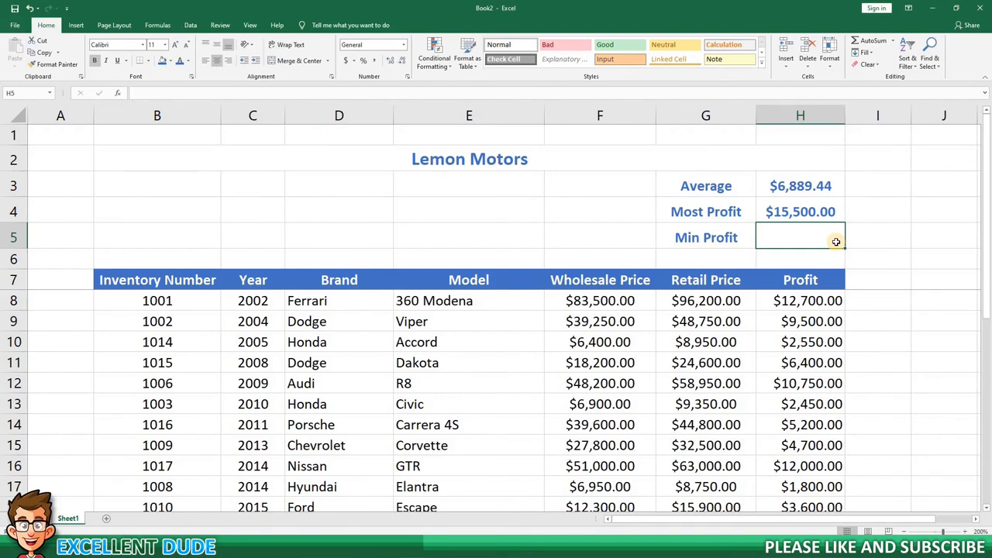
pyautogui.write('=')
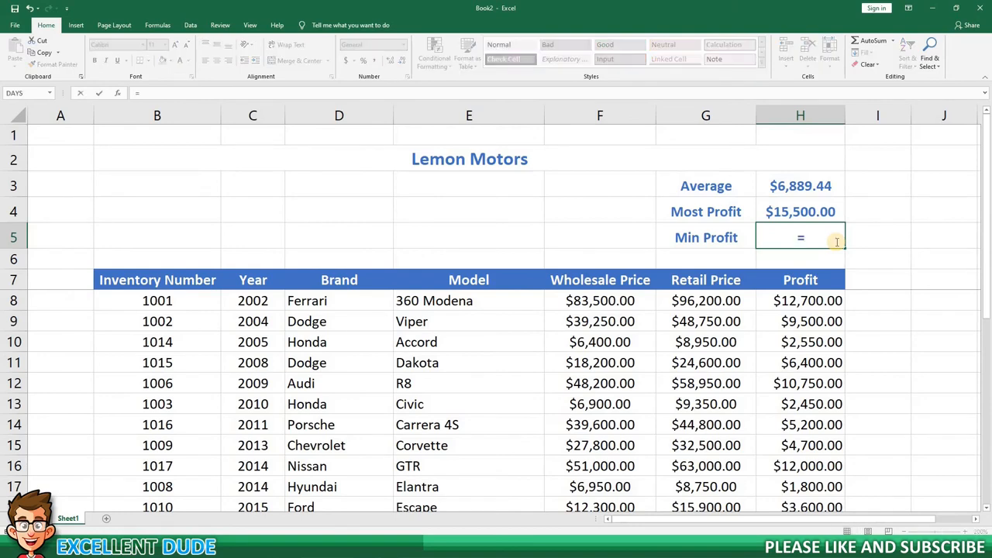
pyautogui.write('MIN')
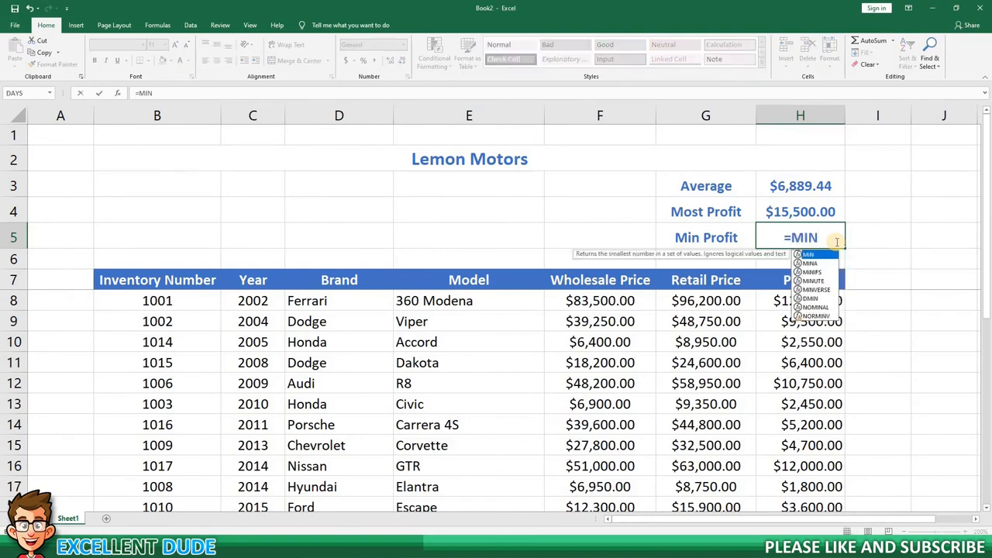
pyautogui.write('(')
pyautogui.moveTo(818, 300); pyautogui.dragTo(815, 467)
pyautogui.press('Return')
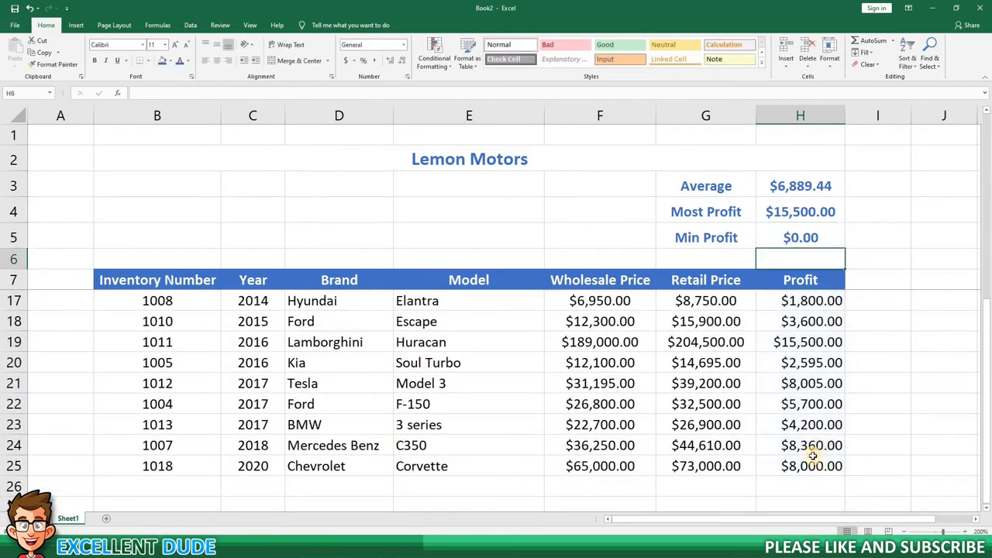
# - Locate the car that matches the Min Profit value, select its entire row, row 17, and clear the selection
pyautogui.scroll(1, 356, 387)
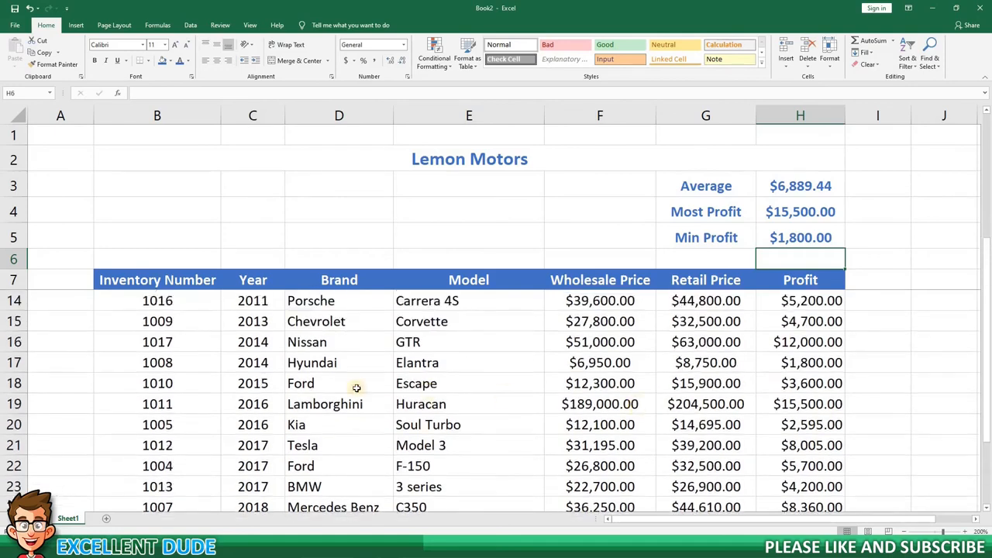
pyautogui.click(17, 361)
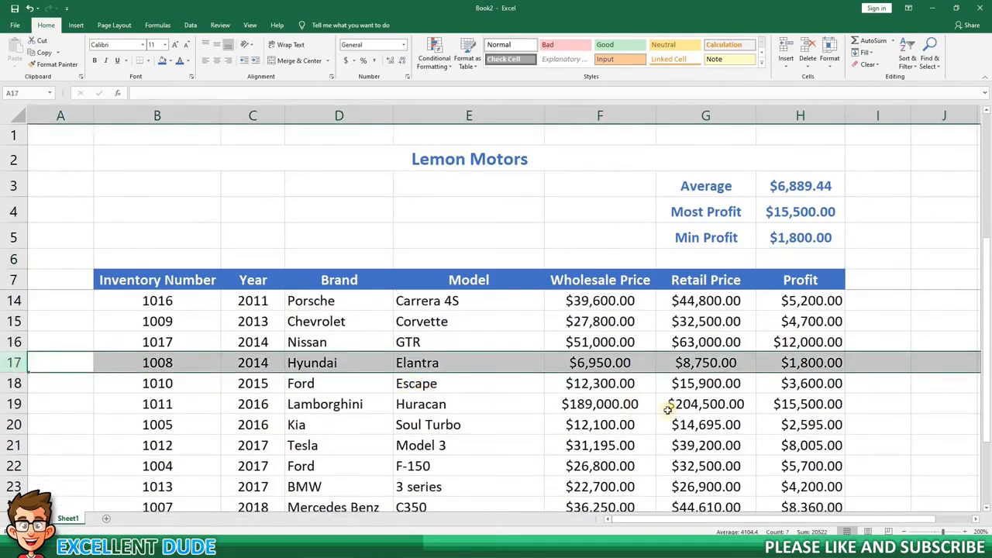
pyautogui.click(862, 403)
pyautogui.scroll(2, 862, 402)
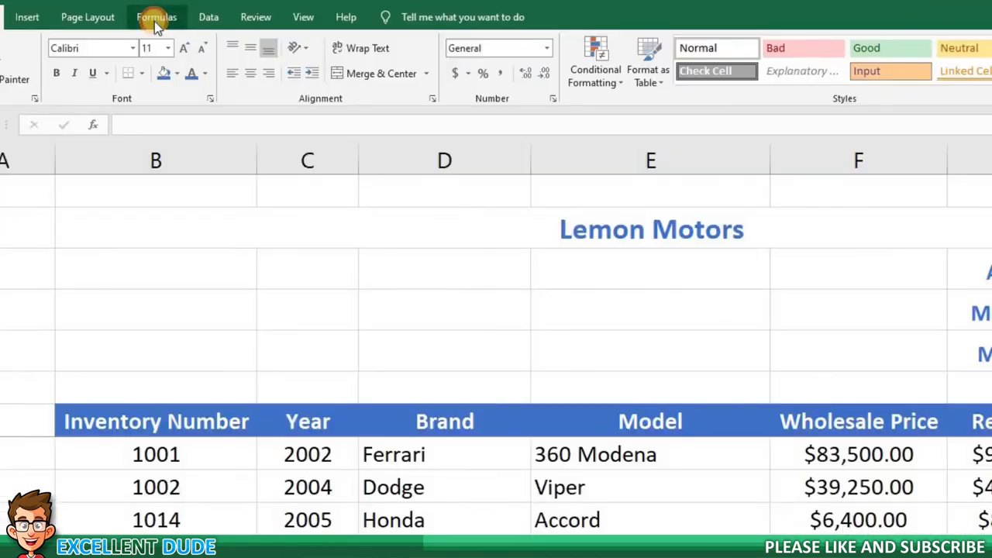
# - Browse the available Financial and Date & Time functions in the function library
pyautogui.click(157, 25)
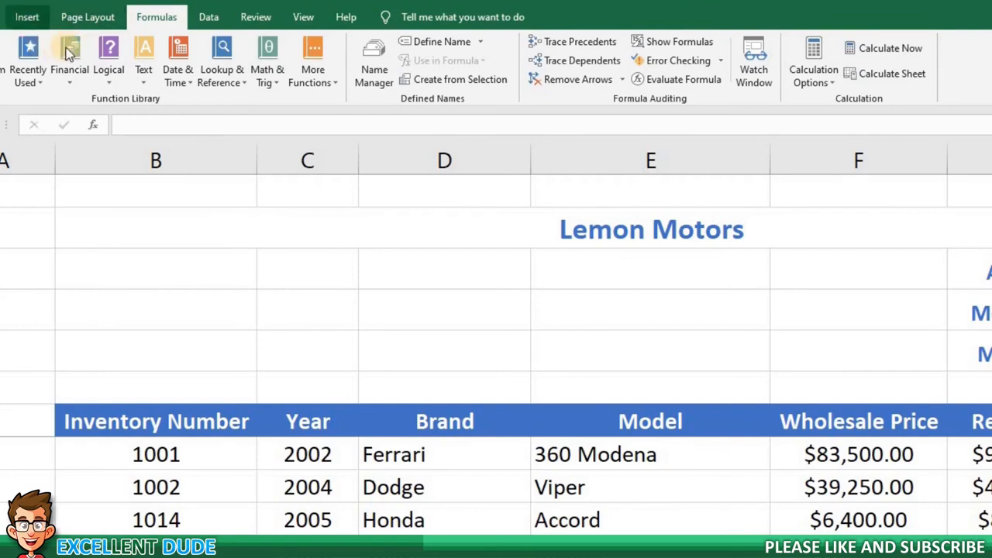
pyautogui.click(69, 80)
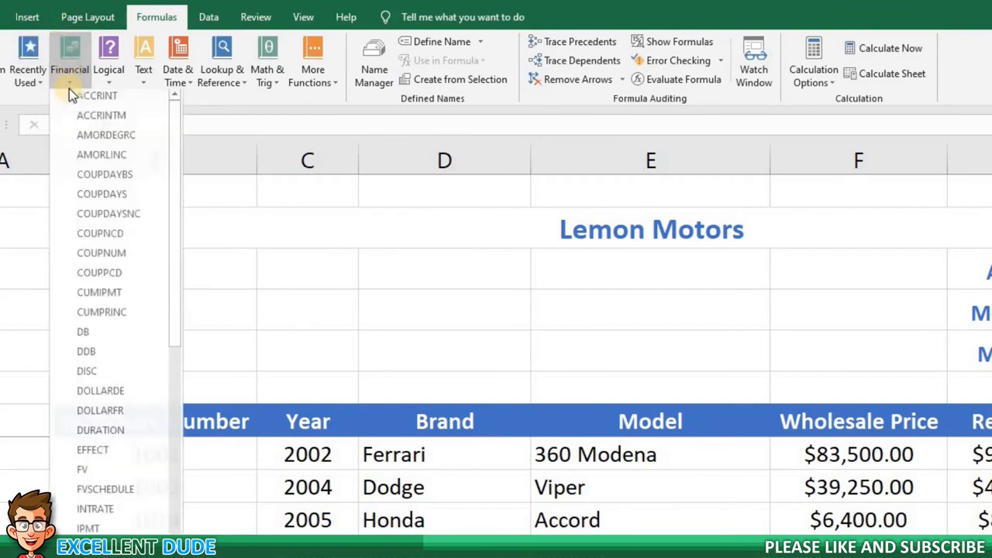
pyautogui.click(186, 51)
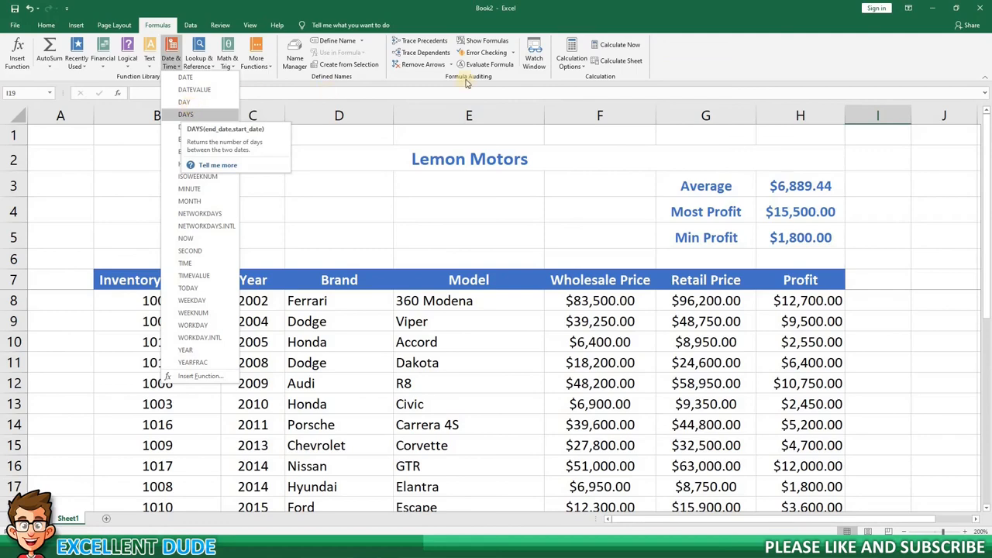
pyautogui.click(678, 62)
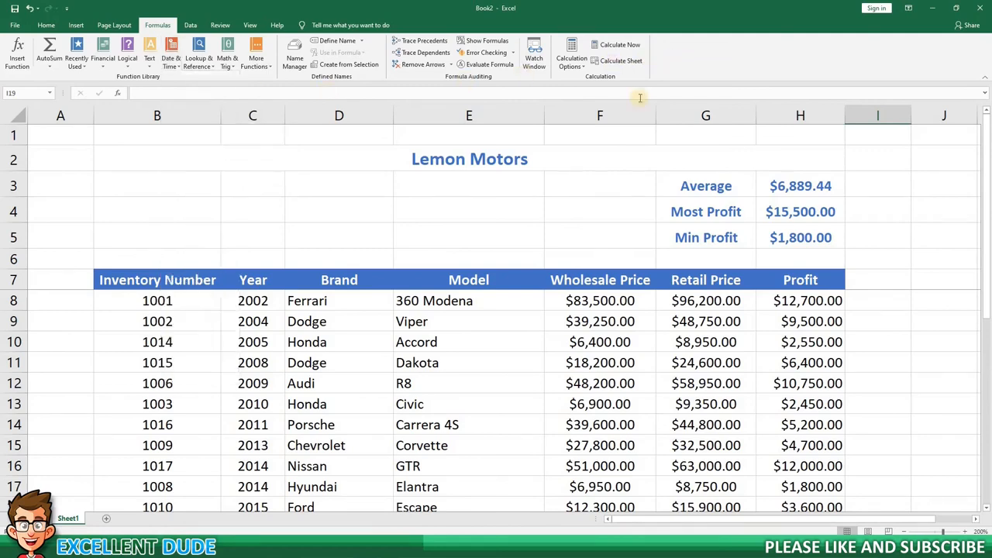
# - Apply a green-yellow-red color scale to the Profit values H8:H25, with green for the highest profits, and review the column
pyautogui.click(45, 25)
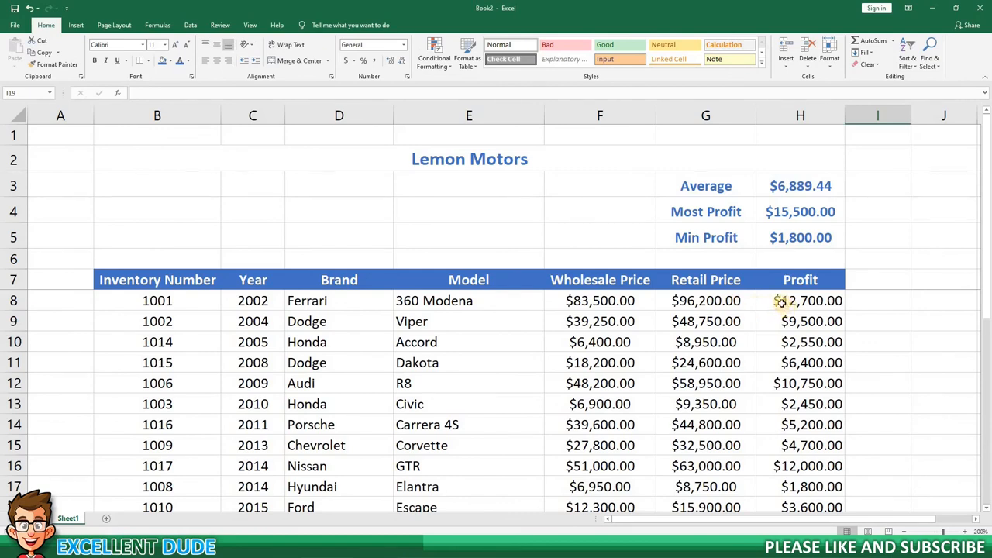
pyautogui.click(783, 302)
pyautogui.scroll(-5, 806, 341)
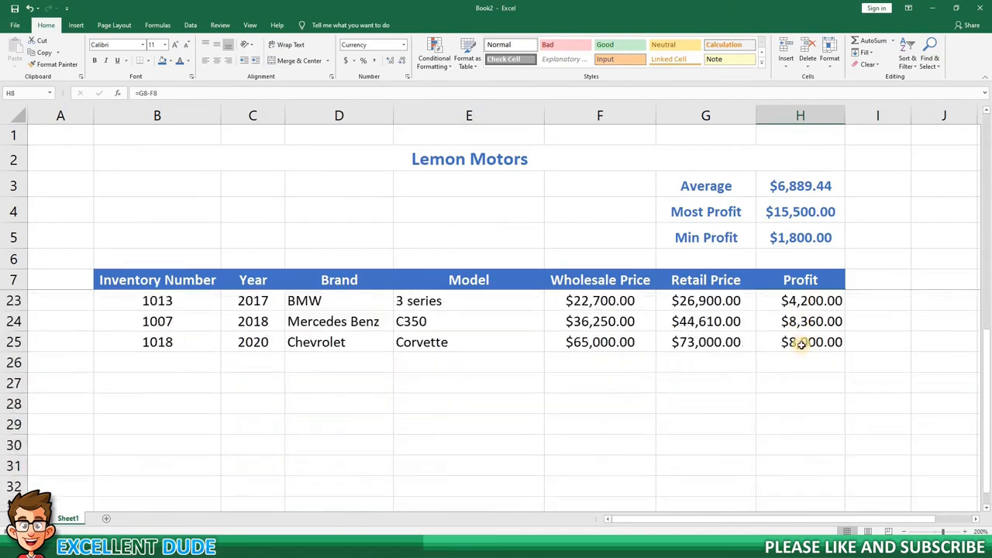
pyautogui.keyDown('shift'); pyautogui.click(806, 344); pyautogui.keyUp('shift')
pyautogui.scroll(5, 829, 333)
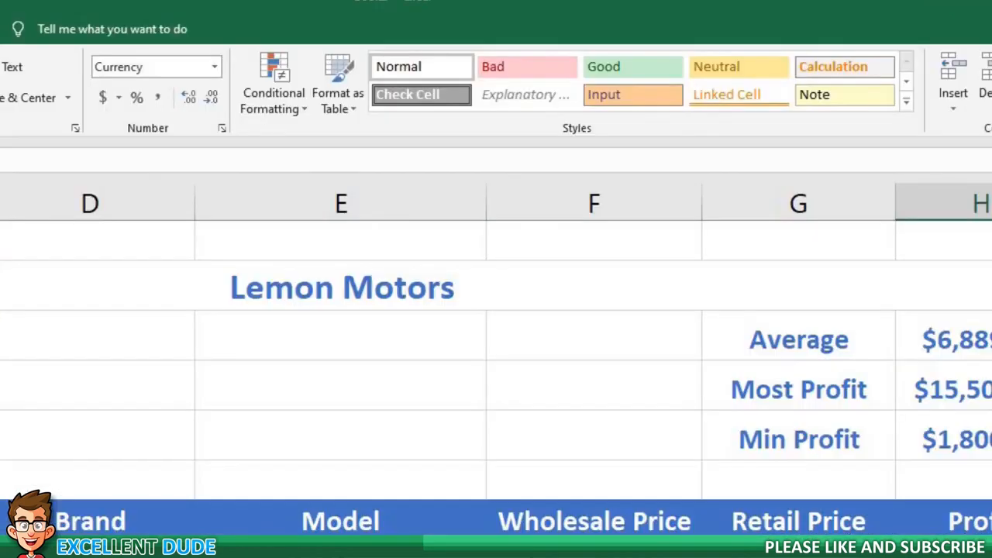
pyautogui.click(302, 100)
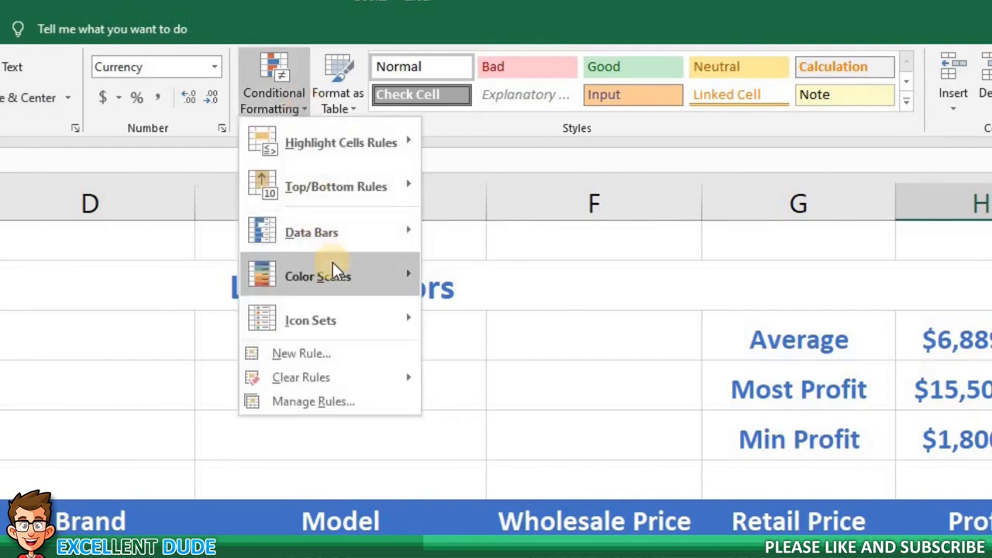
pyautogui.moveTo(333, 262)
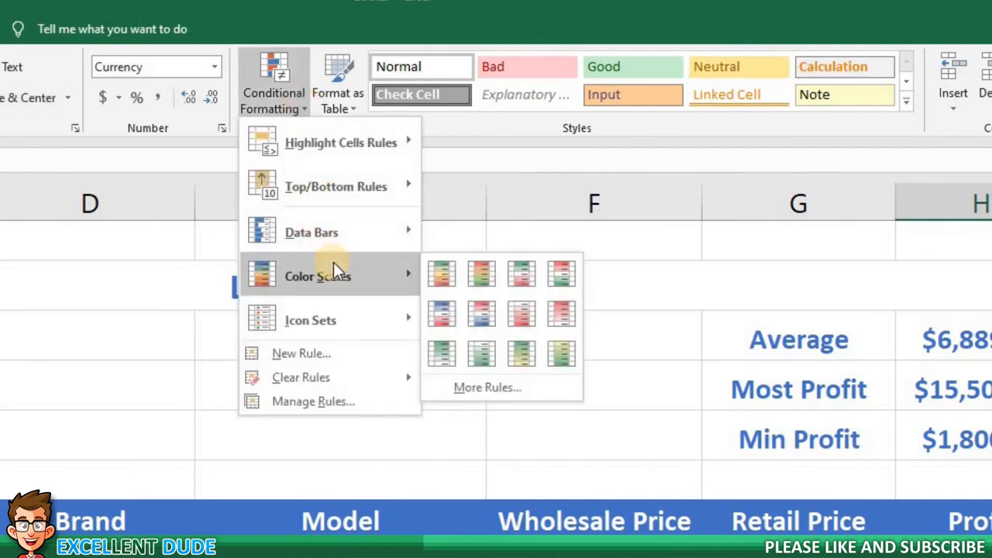
pyautogui.click(442, 277)
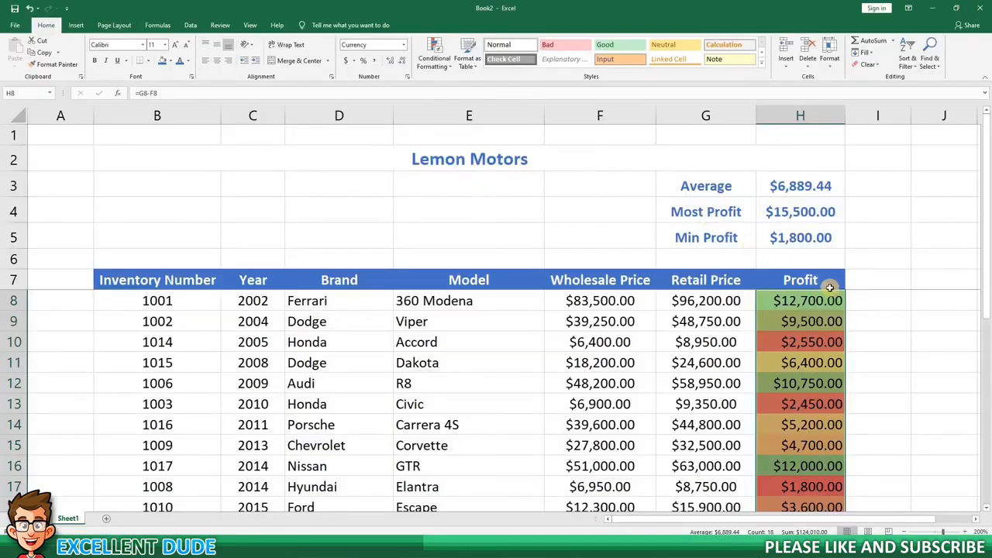
pyautogui.click(870, 301)
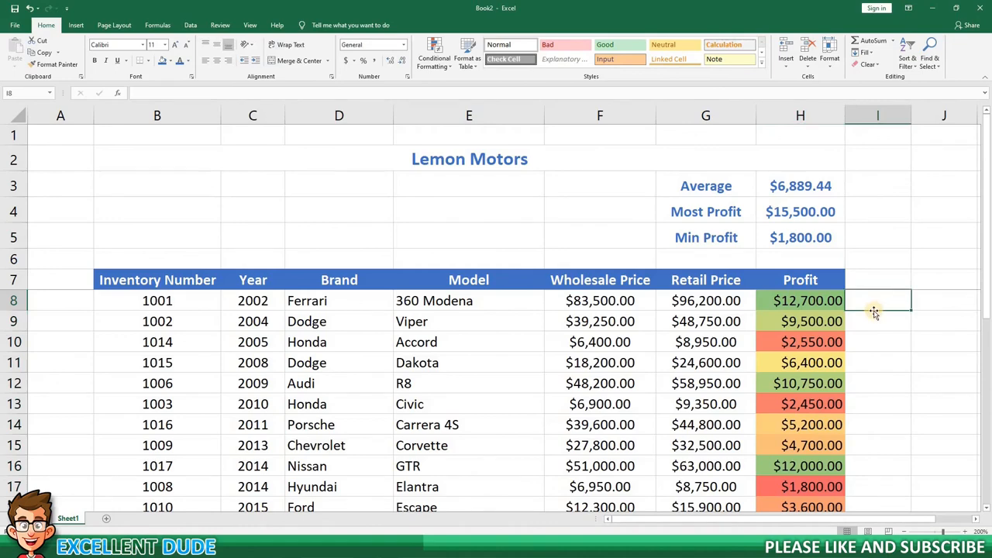
pyautogui.scroll(-3, 849, 322)
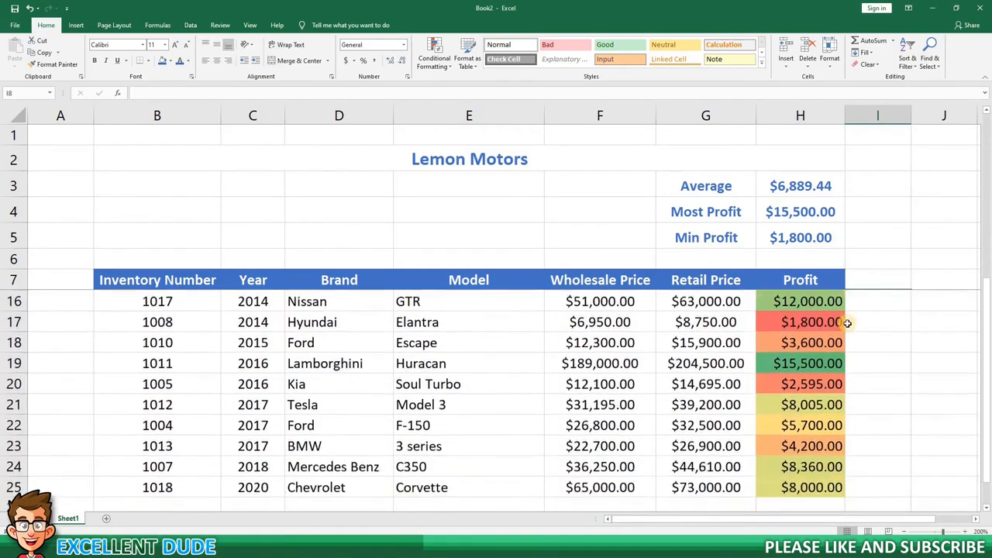
pyautogui.scroll(-1, 848, 322)
pyautogui.scroll(4, 848, 322)
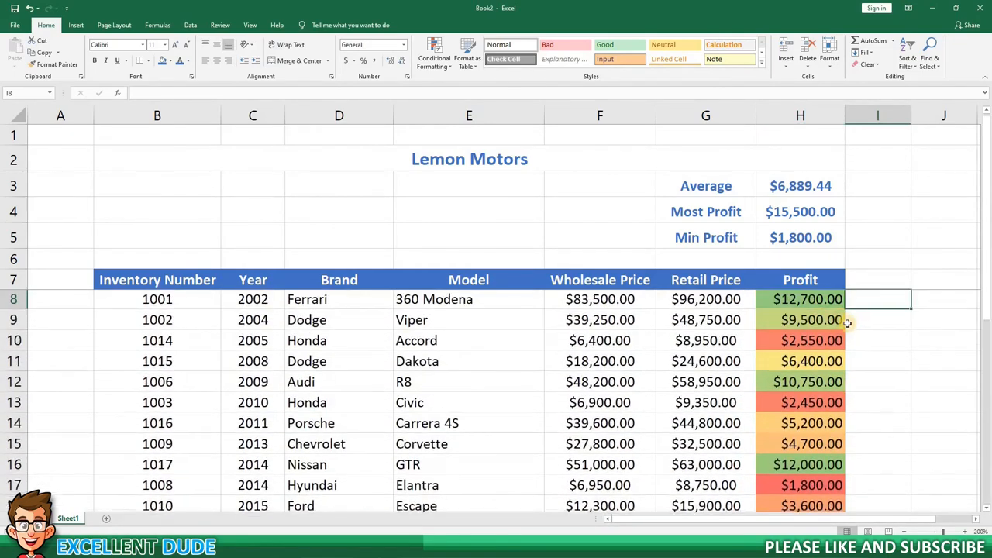
# - Sort the car inventory by Profit from largest to smallest and review the sorted rows
pyautogui.click(818, 302)
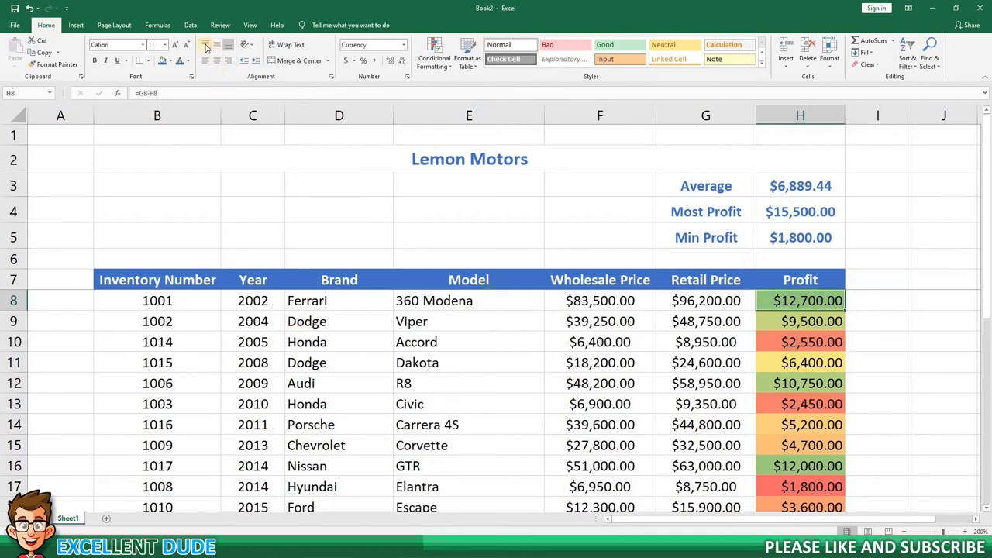
pyautogui.click(191, 25)
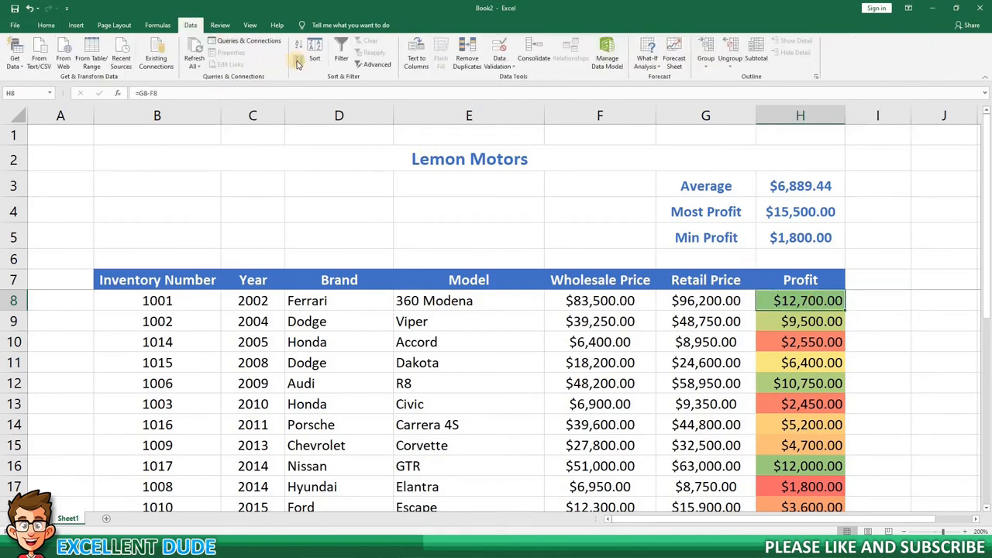
pyautogui.click(298, 61)
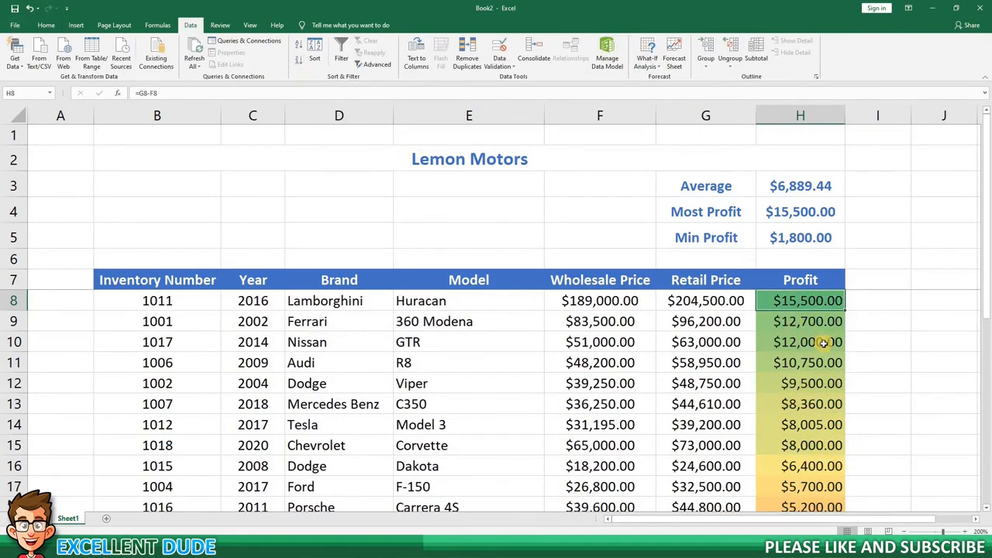
pyautogui.scroll(-4, 822, 342)
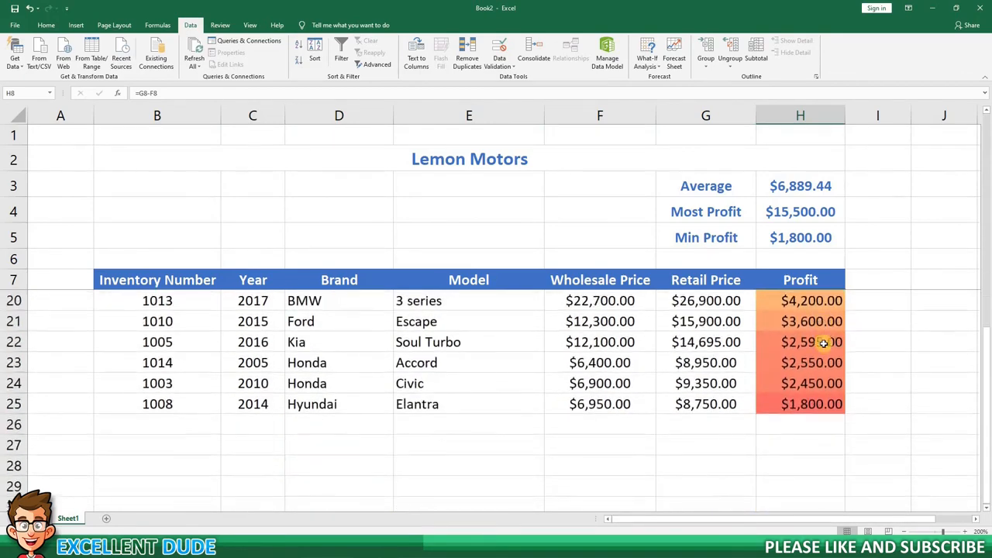
pyautogui.scroll(1, 823, 342)
pyautogui.scroll(3, 822, 342)
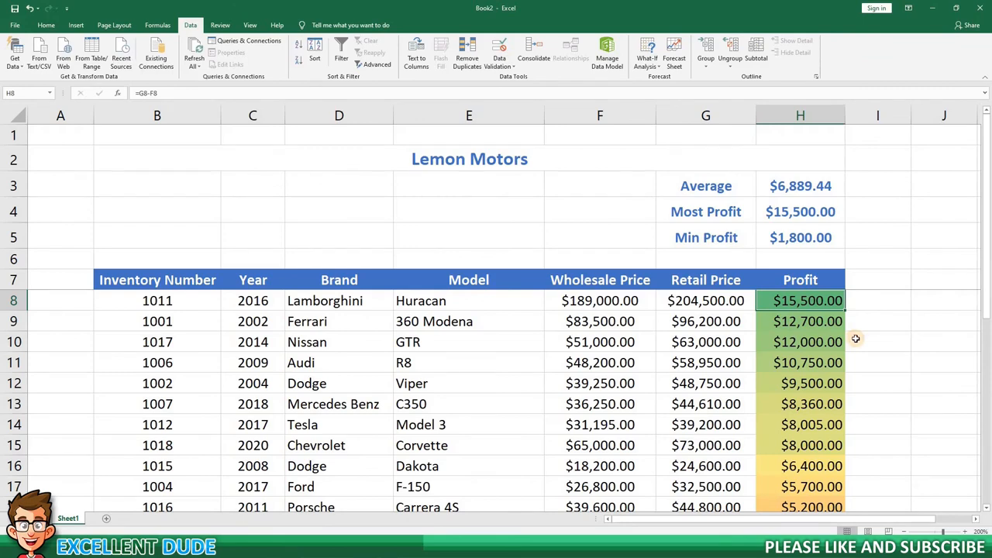
pyautogui.click(854, 339)
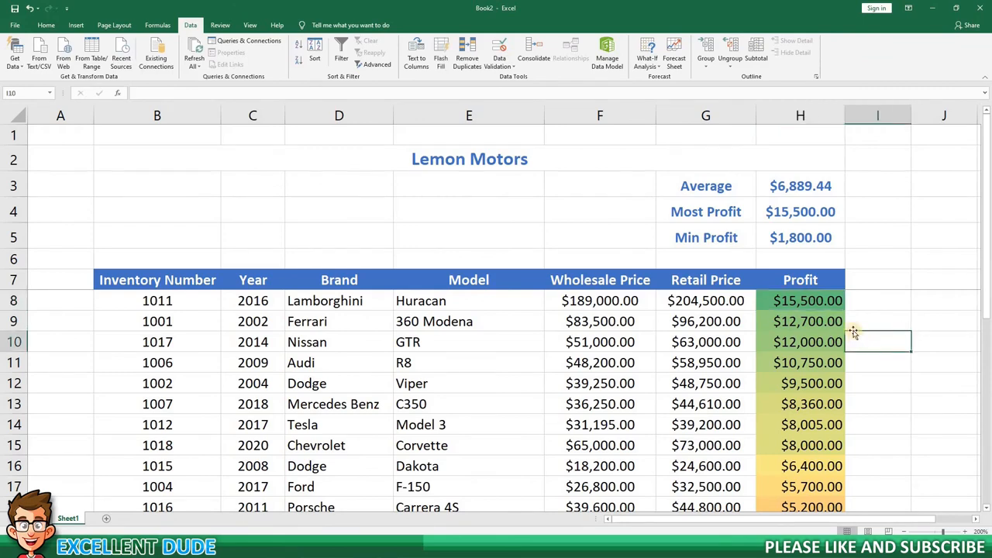